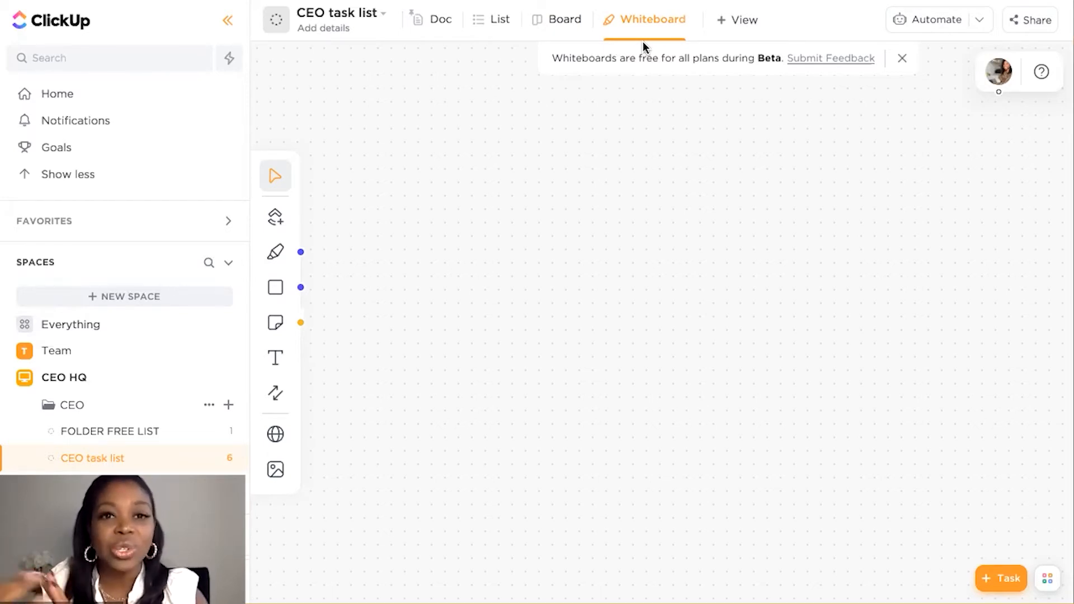
Dismiss the beta notice shown over the whiteboard
{"action": "left_click", "coordinate": [749, 21]}
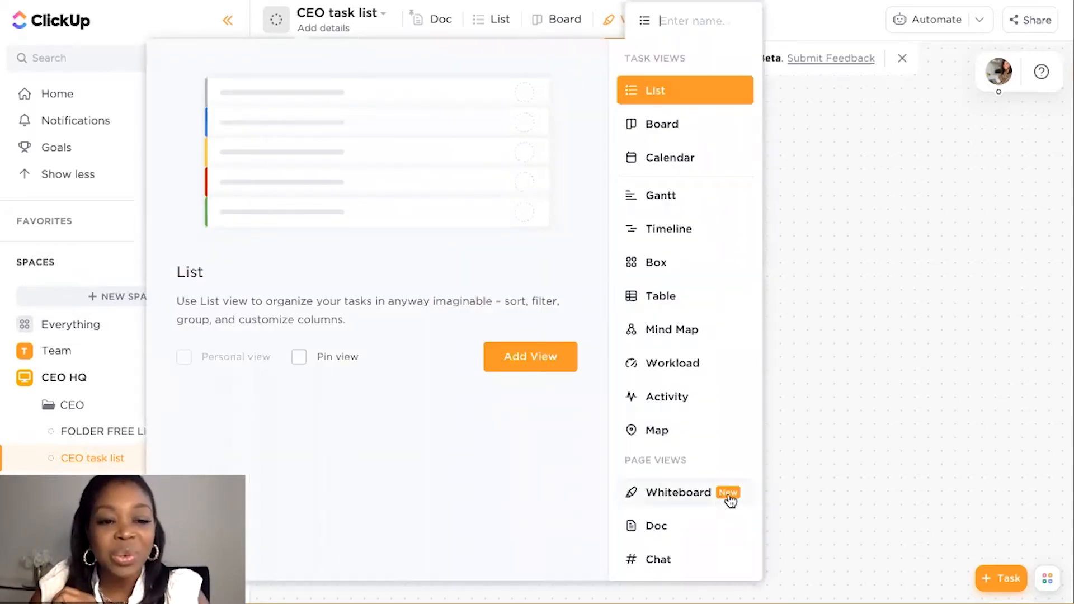
{"action": "left_click", "coordinate": [809, 353]}
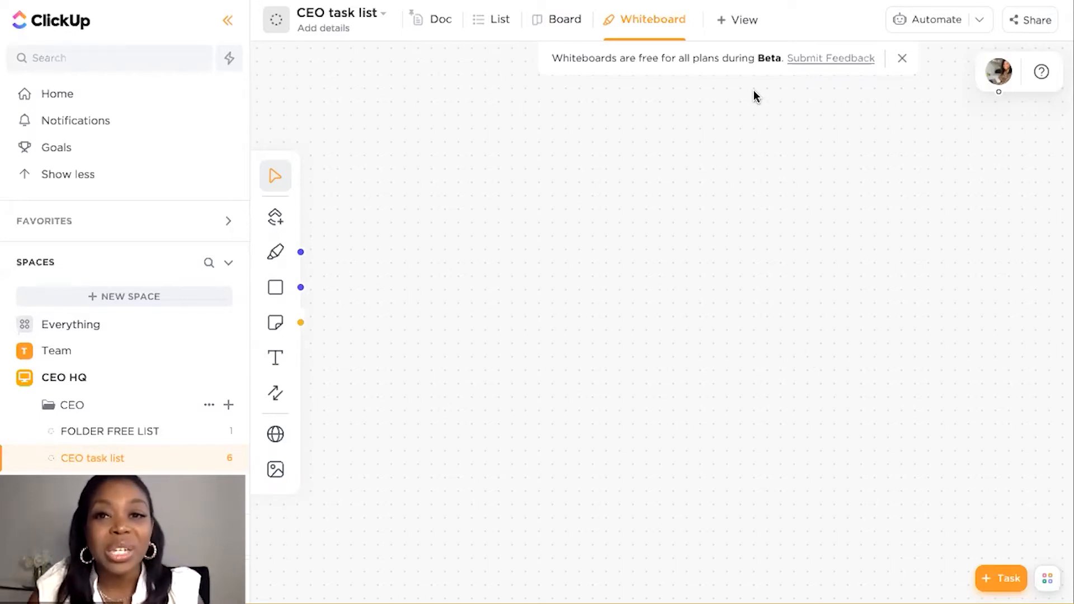
{"action": "left_click", "coordinate": [905, 58]}
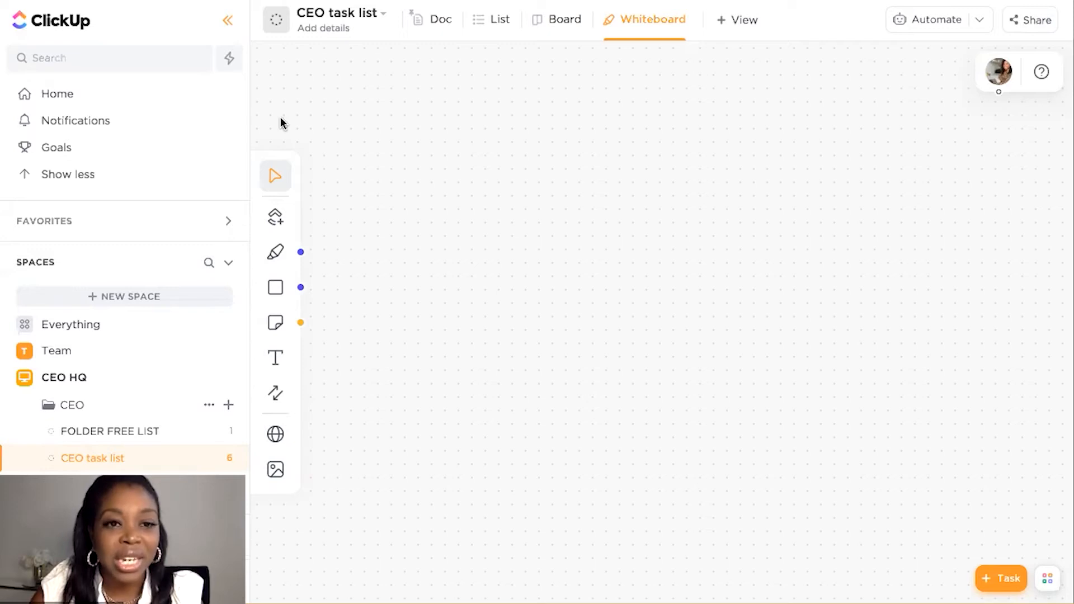
{"action": "left_click", "coordinate": [277, 177]}
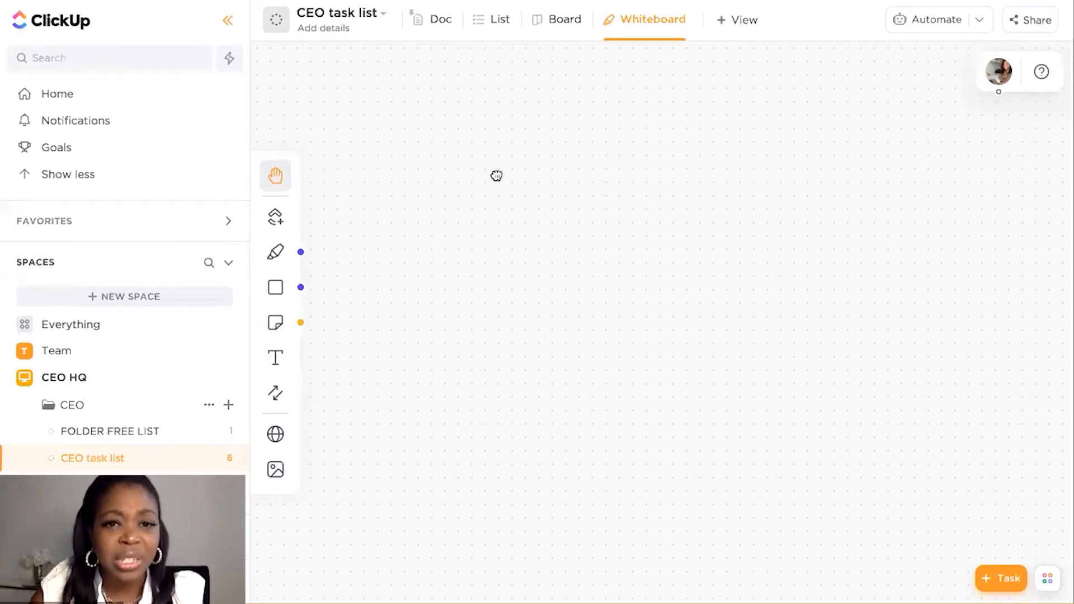
{"action": "left_click", "coordinate": [268, 184]}
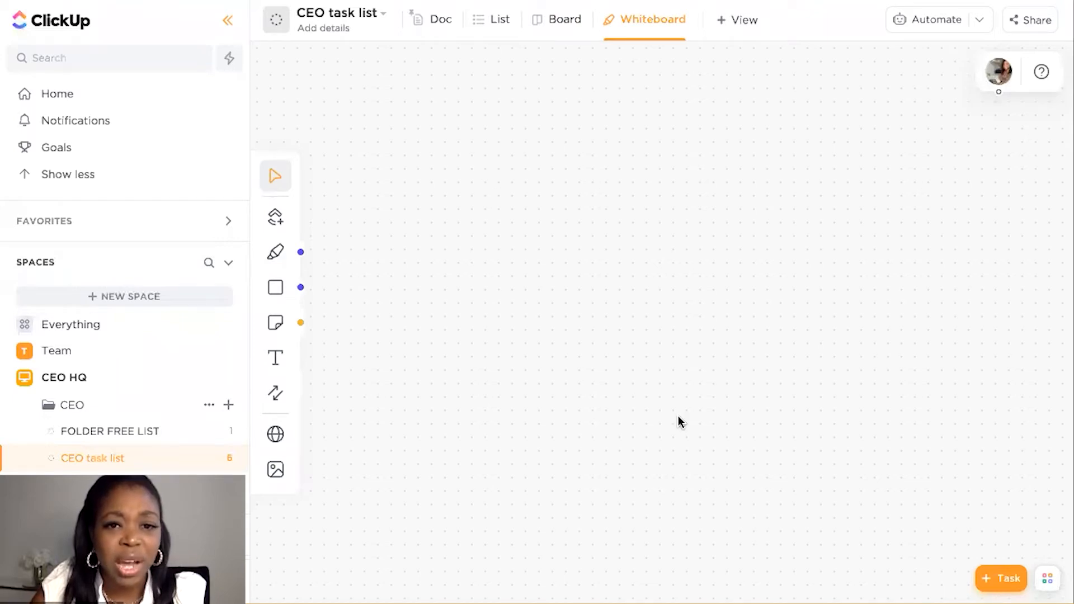
{"action": "left_click_drag", "start_coordinate": [446, 175], "coordinate": [837, 369]}
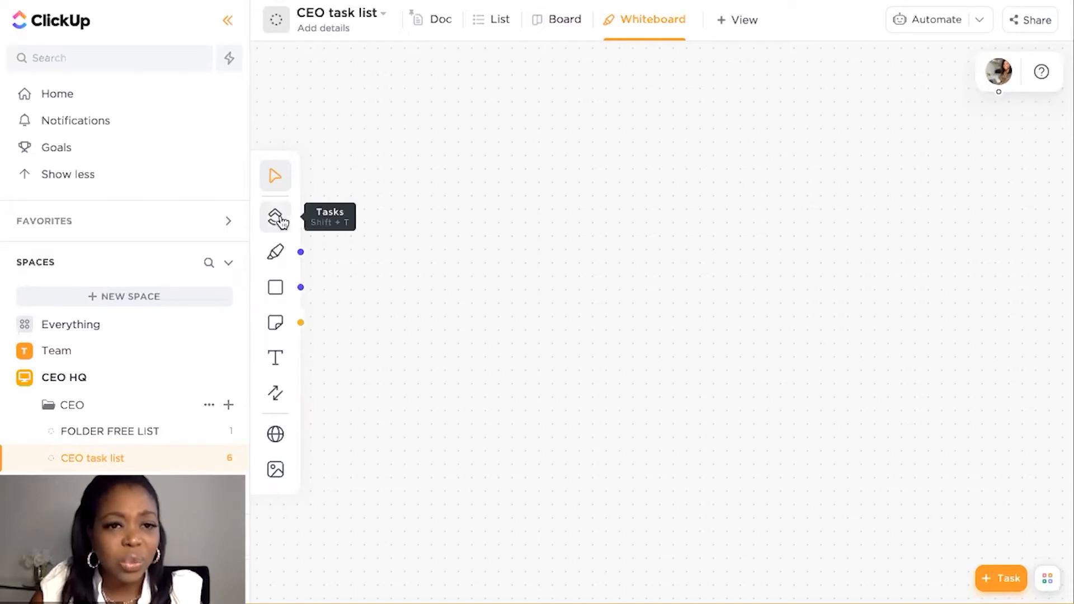
Add the existing task "Heading three" to the whiteboard as a card
{"action": "left_click", "coordinate": [279, 220]}
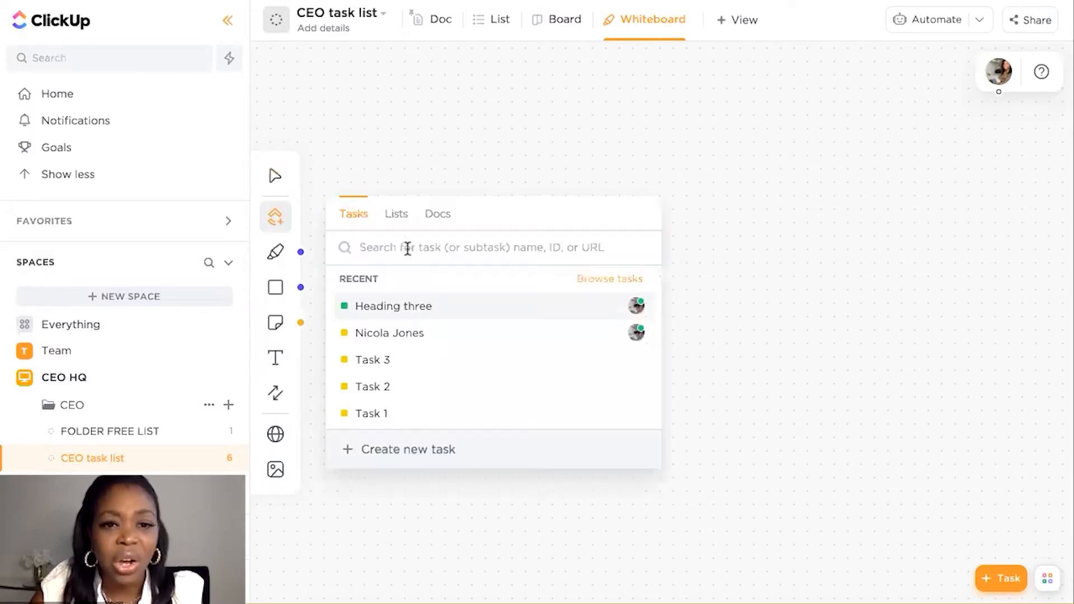
{"action": "left_click", "coordinate": [423, 307]}
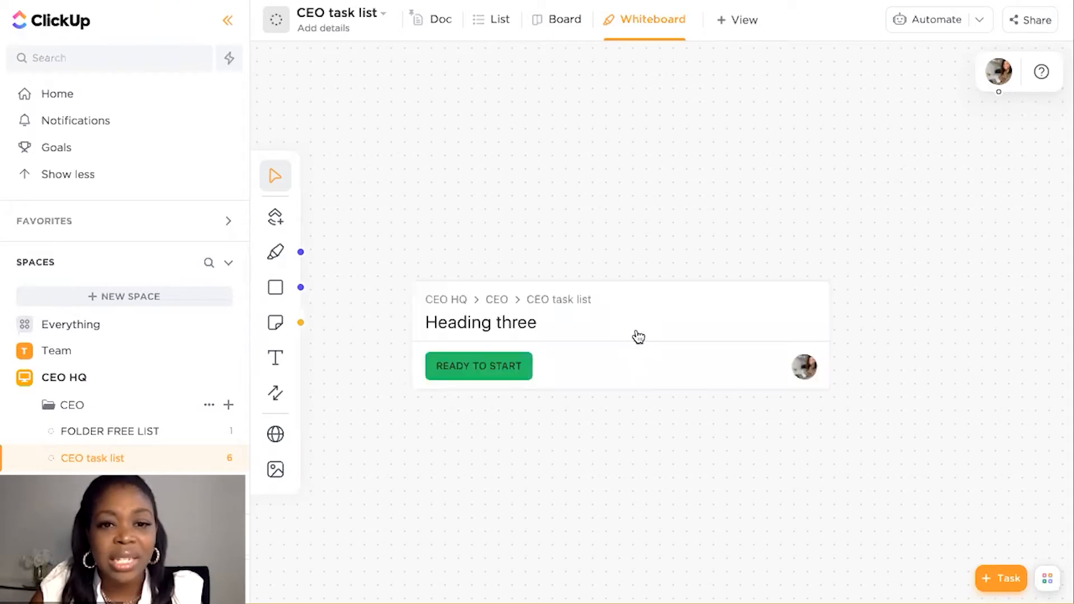
{"action": "left_click", "coordinate": [275, 179]}
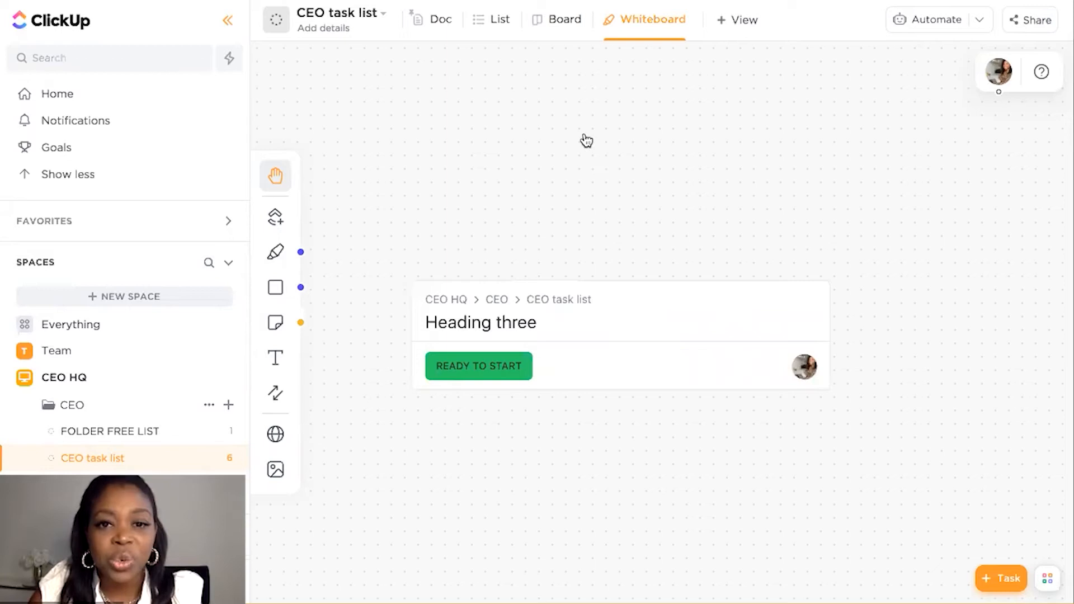
{"action": "left_click_drag", "start_coordinate": [811, 466], "coordinate": [748, 291]}
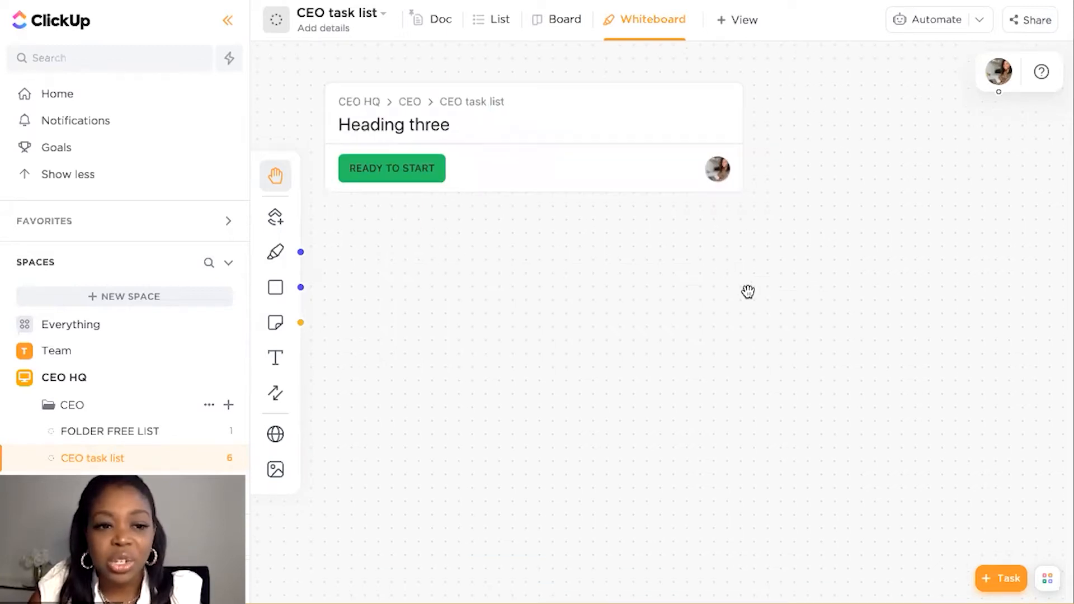
{"action": "scroll", "coordinate": [748, 291], "scroll_direction": "down", "scroll_amount": 2}
{"action": "scroll", "coordinate": [748, 291], "scroll_direction": "up", "scroll_amount": 1}
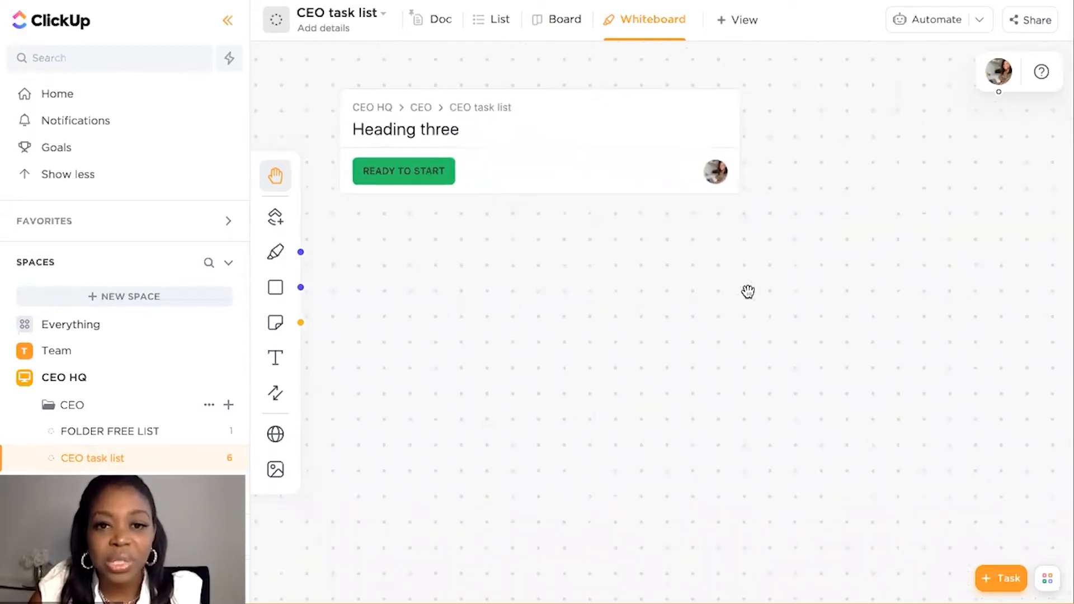
{"action": "scroll", "coordinate": [748, 292], "scroll_direction": "down", "scroll_amount": 2}
{"action": "scroll", "coordinate": [803, 350], "scroll_direction": "down", "scroll_amount": 3}
{"action": "left_click_drag", "start_coordinate": [691, 216], "coordinate": [756, 306]}
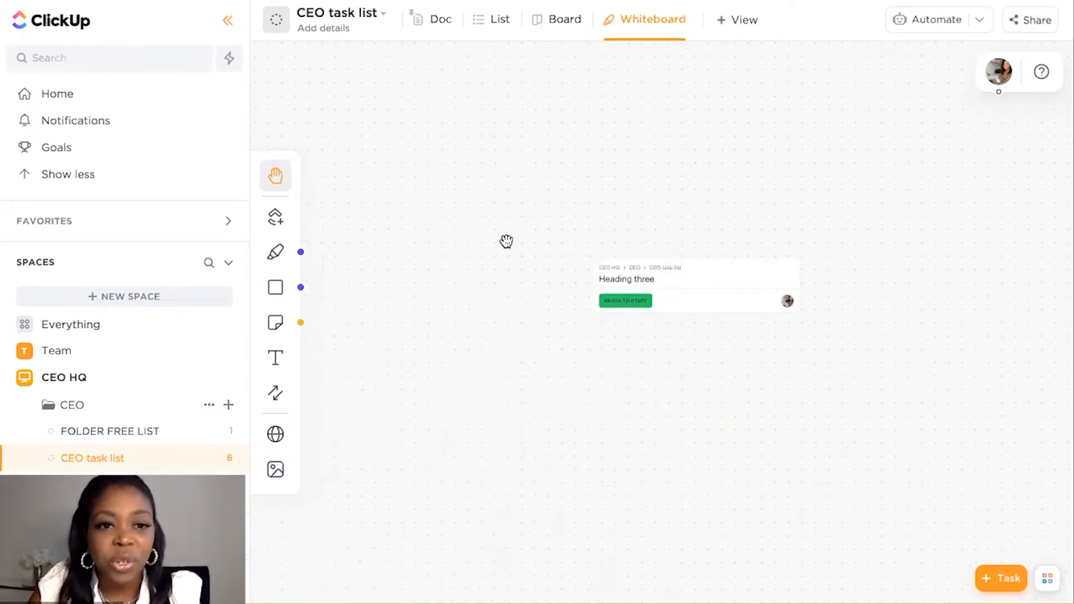
{"action": "scroll", "coordinate": [507, 241], "scroll_direction": "up", "scroll_amount": 3}
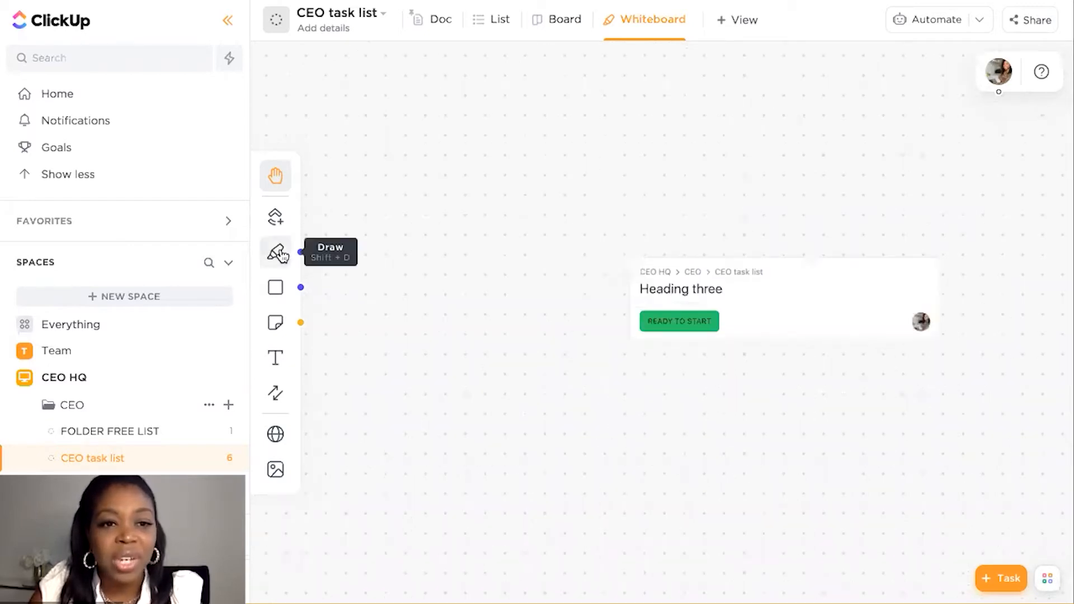
Draw a freehand line with the thinnest yellow pen, from above the "Heading three" card down to its upper edge
{"action": "left_click", "coordinate": [279, 253]}
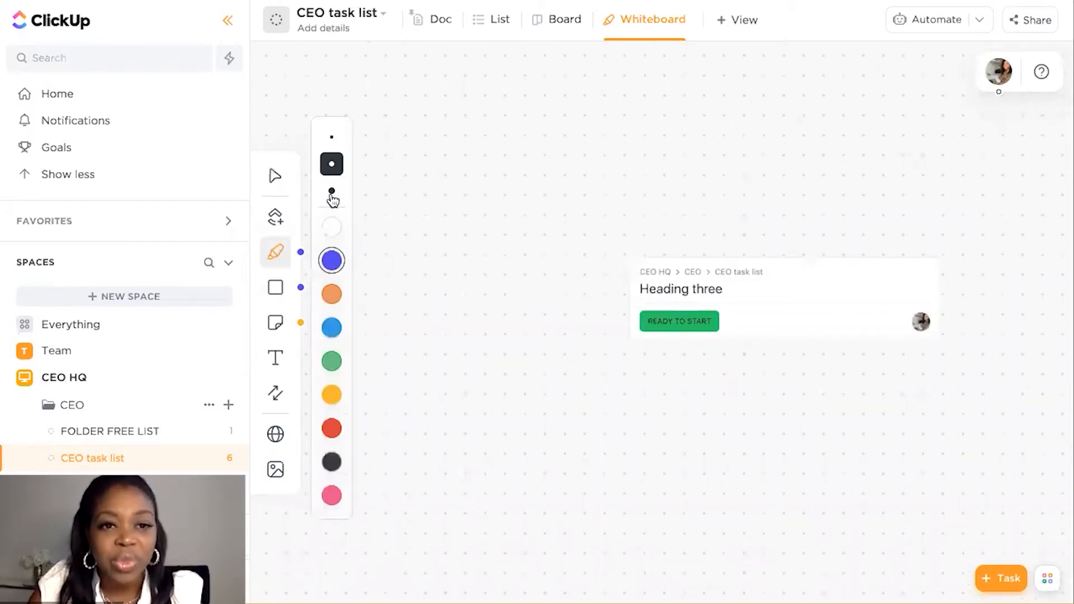
{"action": "left_click", "coordinate": [331, 143]}
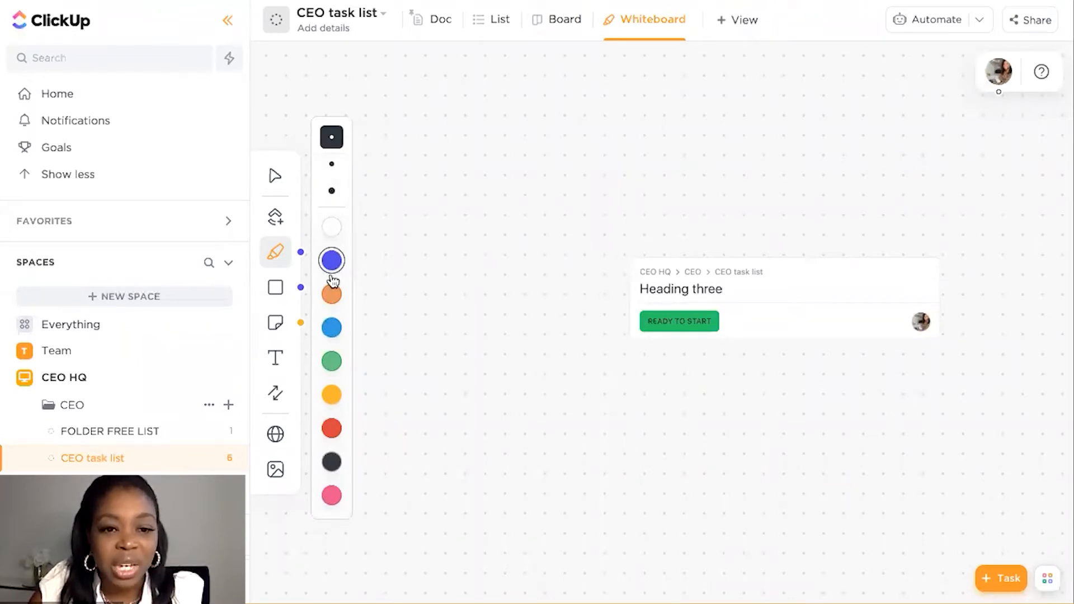
{"action": "left_click", "coordinate": [333, 232]}
{"action": "left_click", "coordinate": [334, 325]}
{"action": "left_click", "coordinate": [335, 394]}
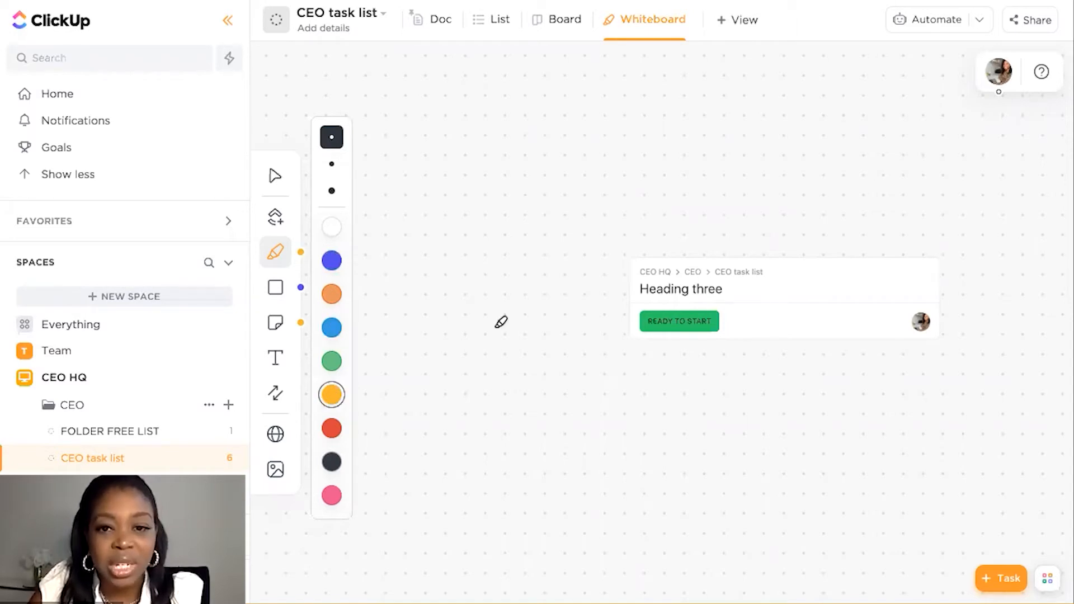
{"action": "left_click_drag", "start_coordinate": [735, 128], "coordinate": [755, 262]}
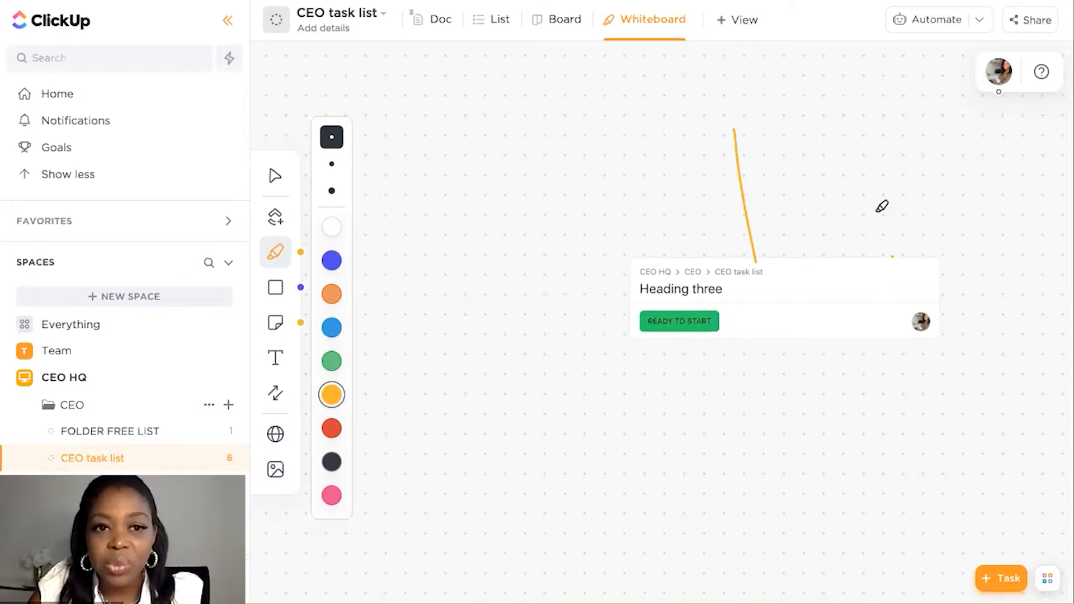
{"action": "left_click", "coordinate": [276, 256]}
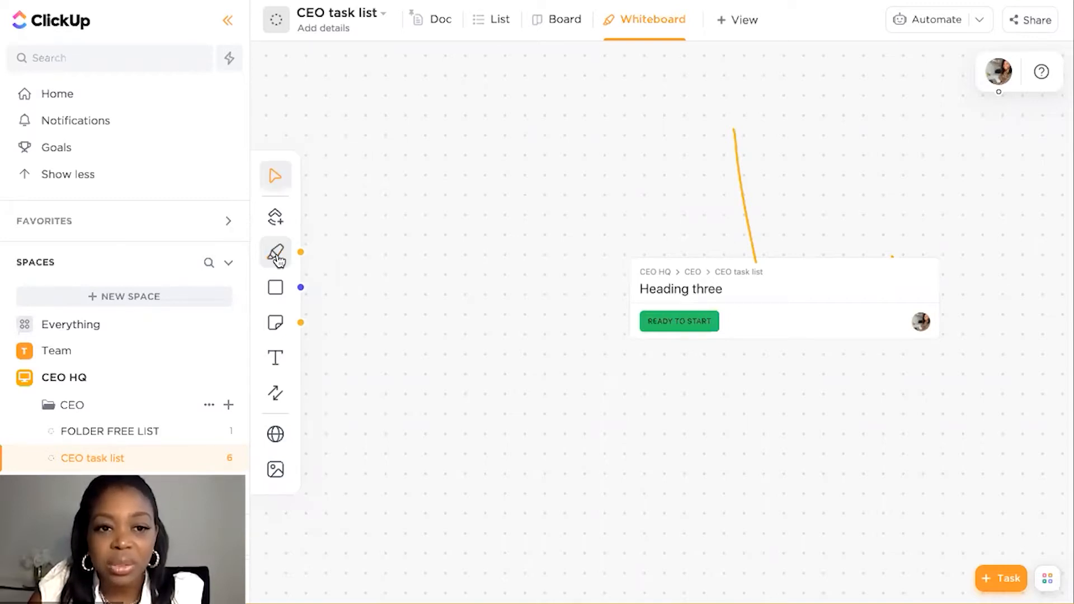
Delete the stray yellow dot at the task card's upper edge, and put the card back under the drawn line
{"action": "key", "text": "super+a"}
{"action": "left_click", "coordinate": [870, 192]}
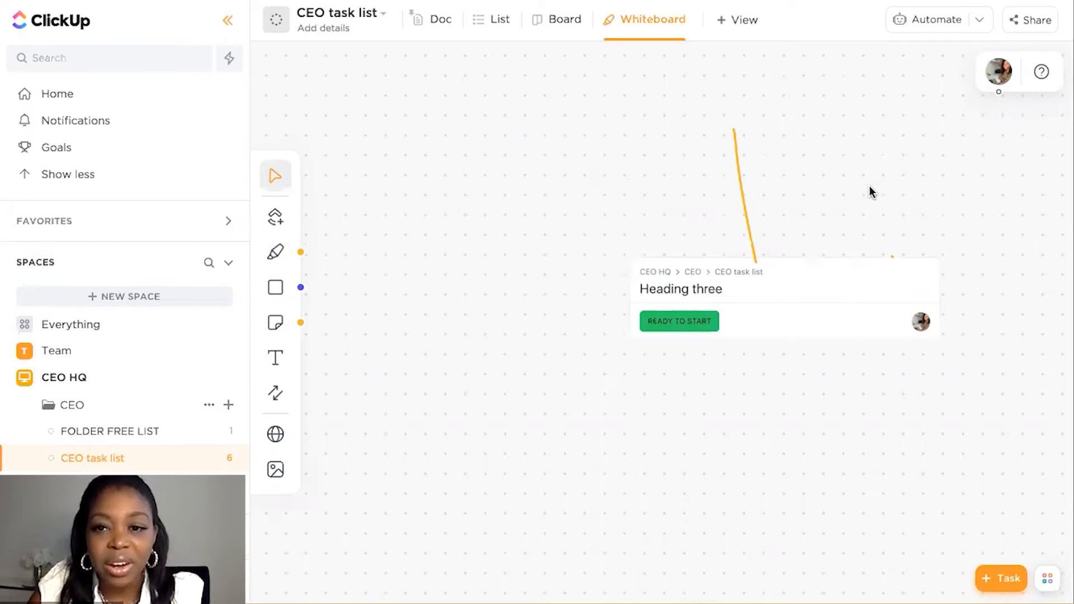
{"action": "left_click_drag", "start_coordinate": [589, 136], "coordinate": [871, 190]}
{"action": "left_click", "coordinate": [876, 254]}
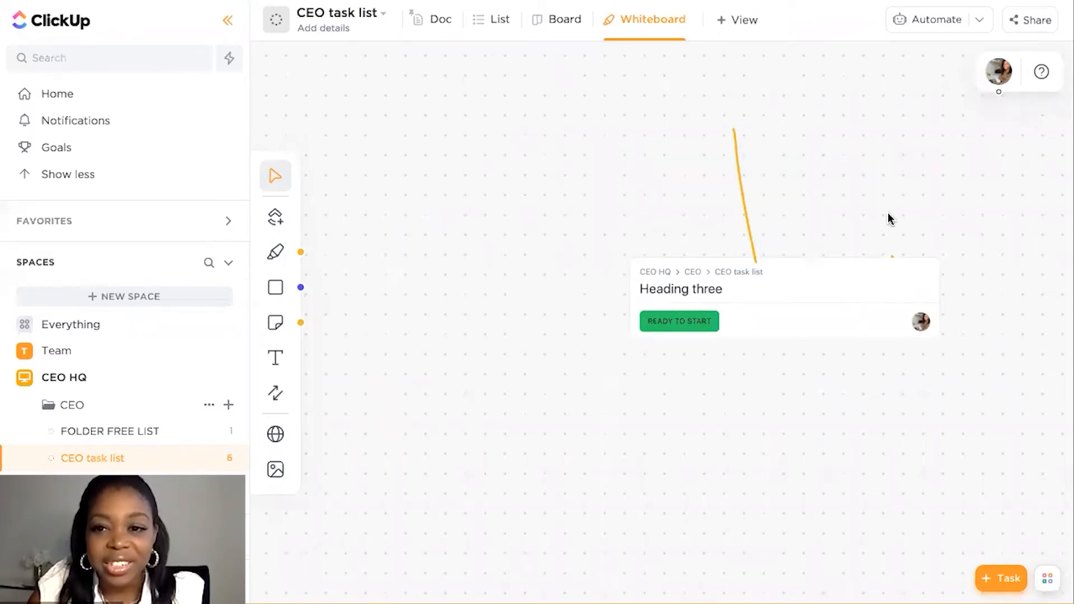
{"action": "left_click", "coordinate": [893, 258]}
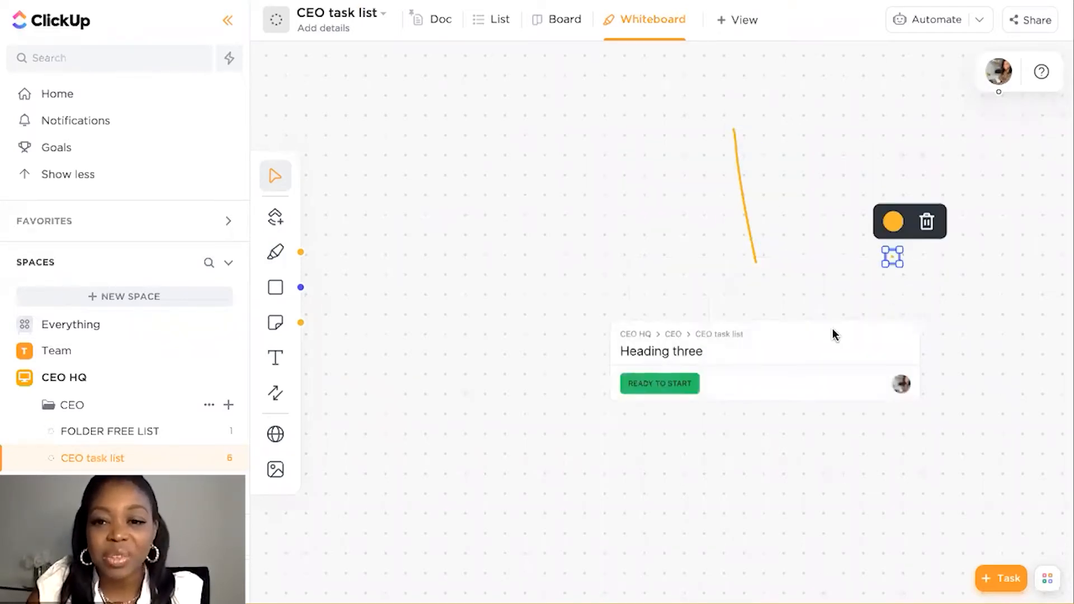
{"action": "key", "text": "Delete"}
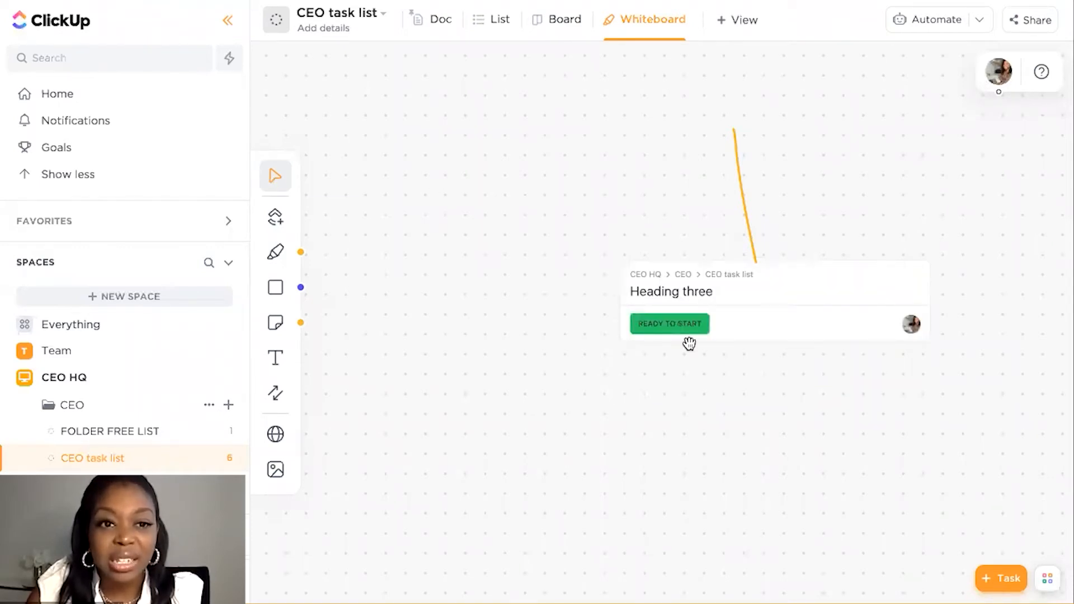
{"action": "left_click_drag", "start_coordinate": [762, 331], "coordinate": [693, 349]}
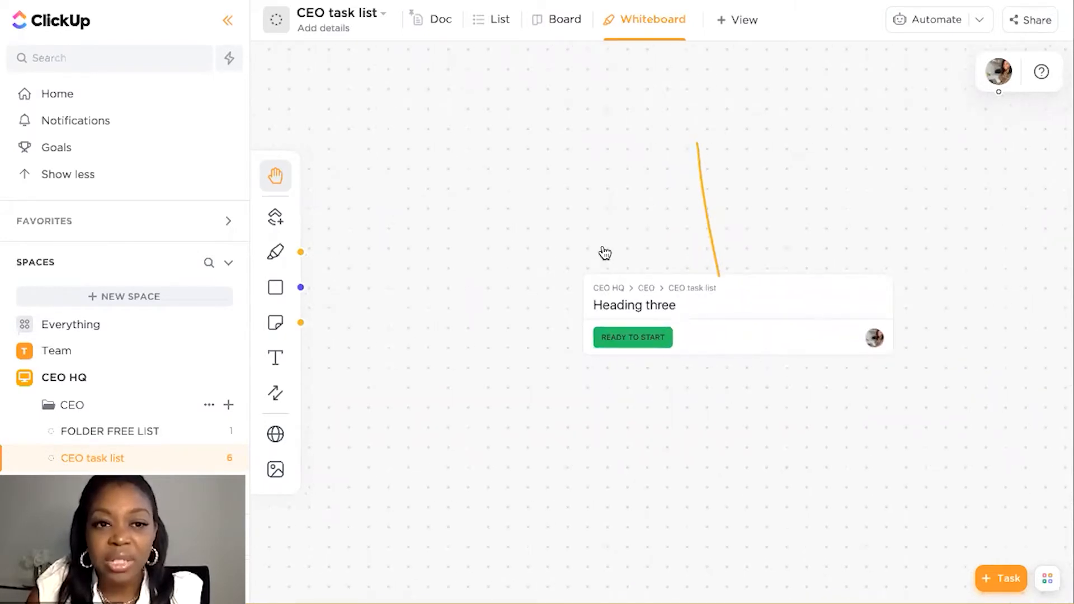
Place a circle shape on the empty canvas to the left of the yellow line, above the task card
{"action": "left_click_drag", "start_coordinate": [605, 253], "coordinate": [588, 168]}
{"action": "left_click_drag", "start_coordinate": [410, 120], "coordinate": [413, 159]}
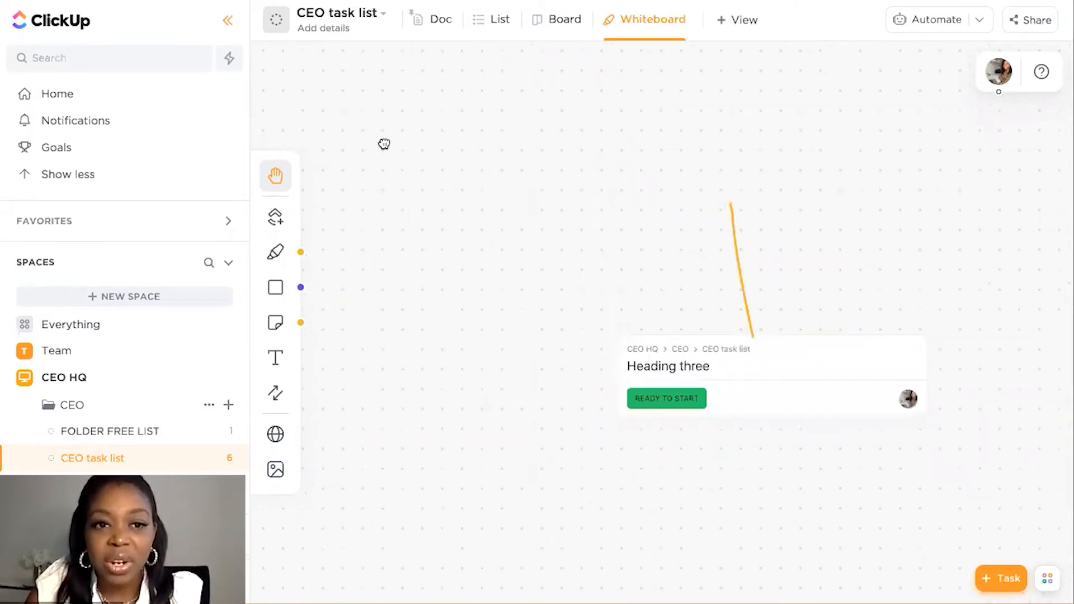
{"action": "left_click", "coordinate": [282, 180]}
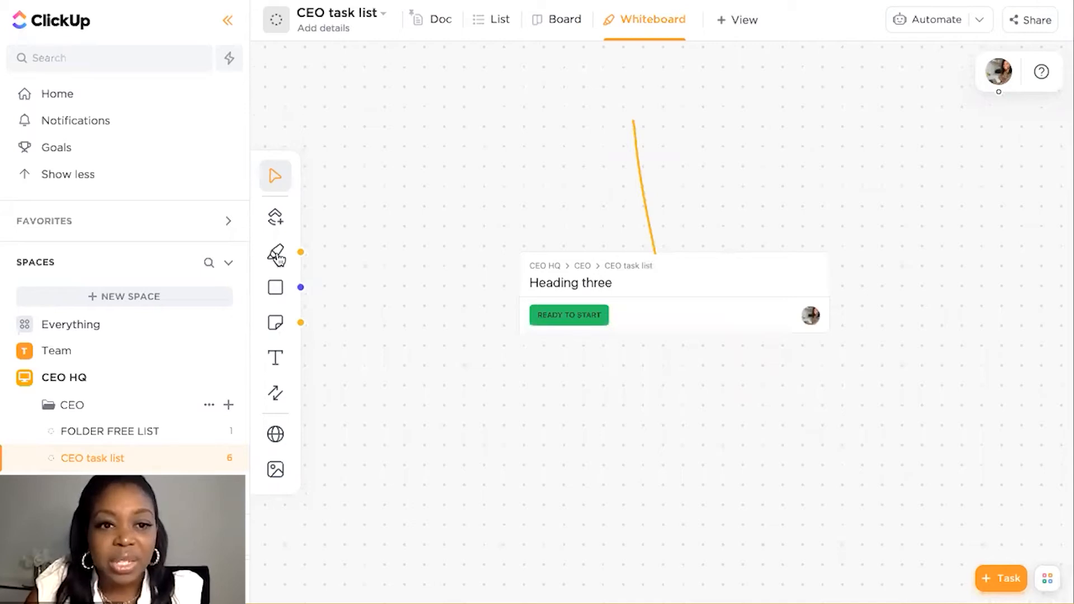
{"action": "left_click", "coordinate": [278, 288]}
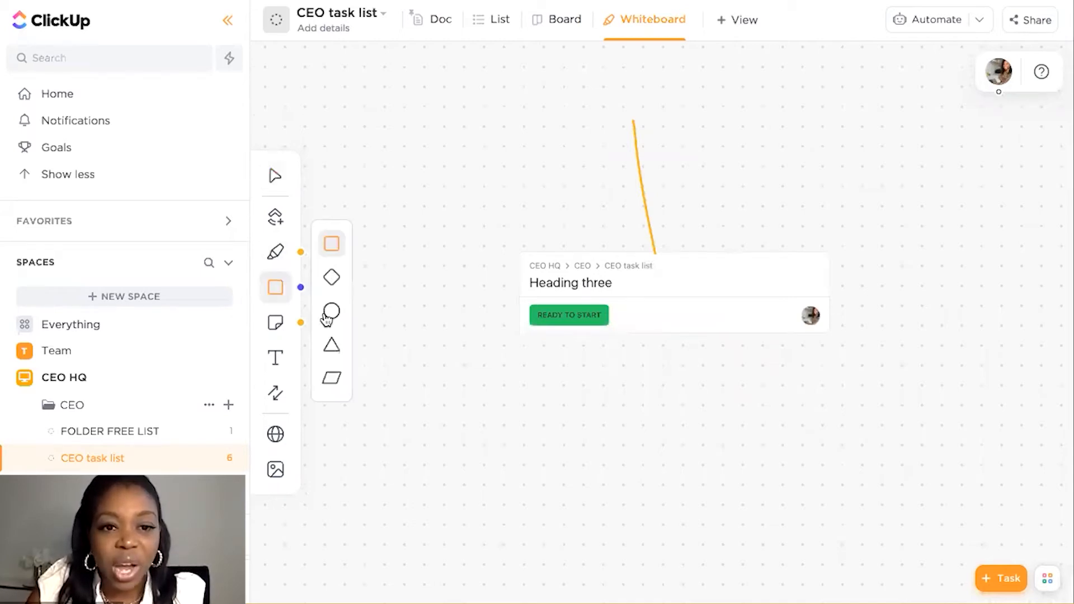
{"action": "left_click", "coordinate": [332, 278]}
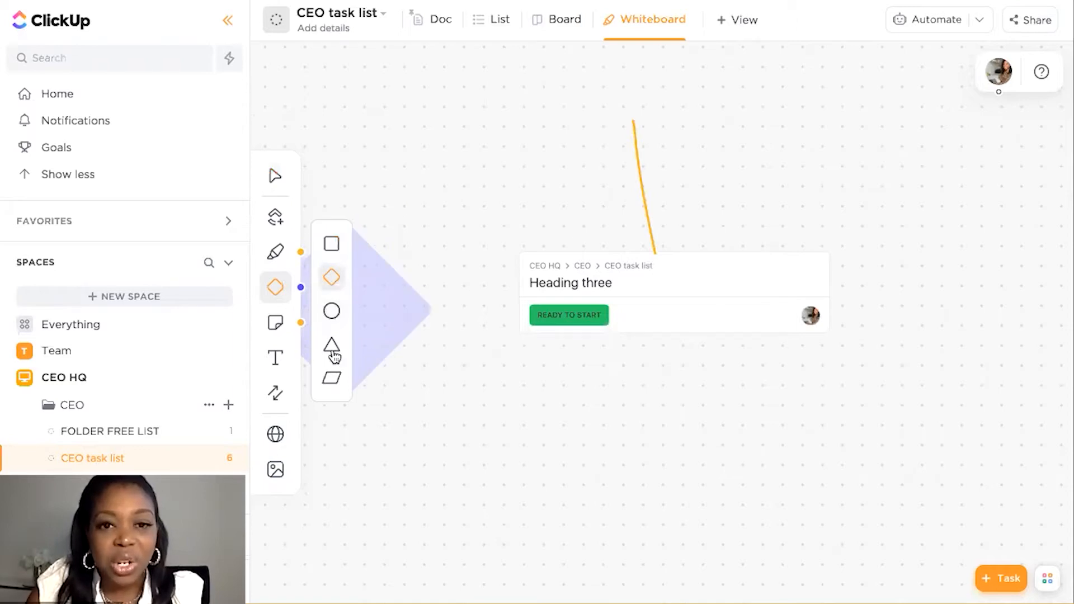
{"action": "left_click", "coordinate": [332, 311]}
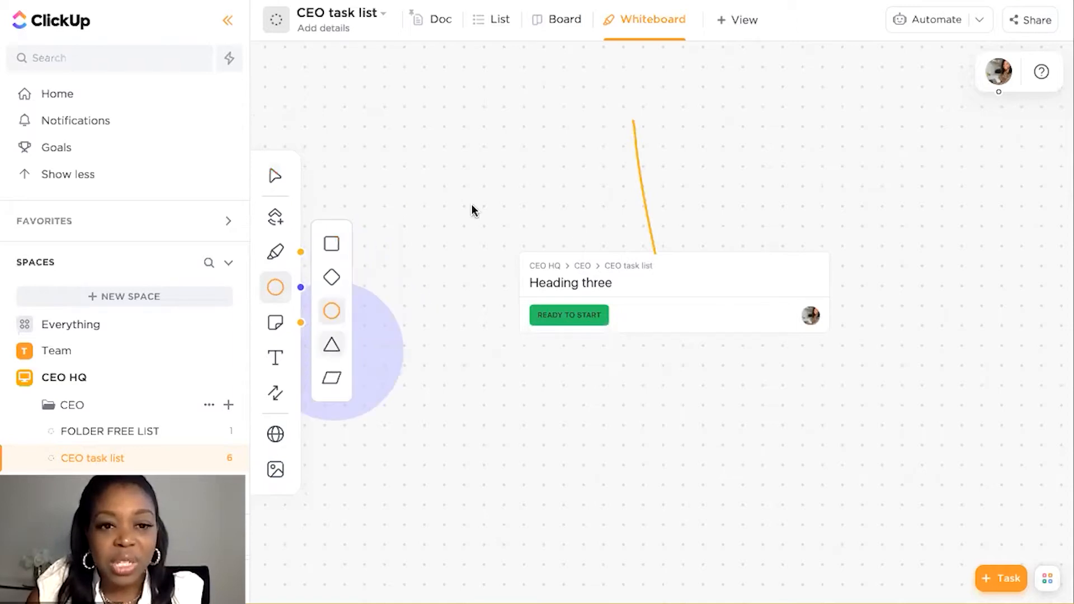
{"action": "left_click", "coordinate": [332, 346]}
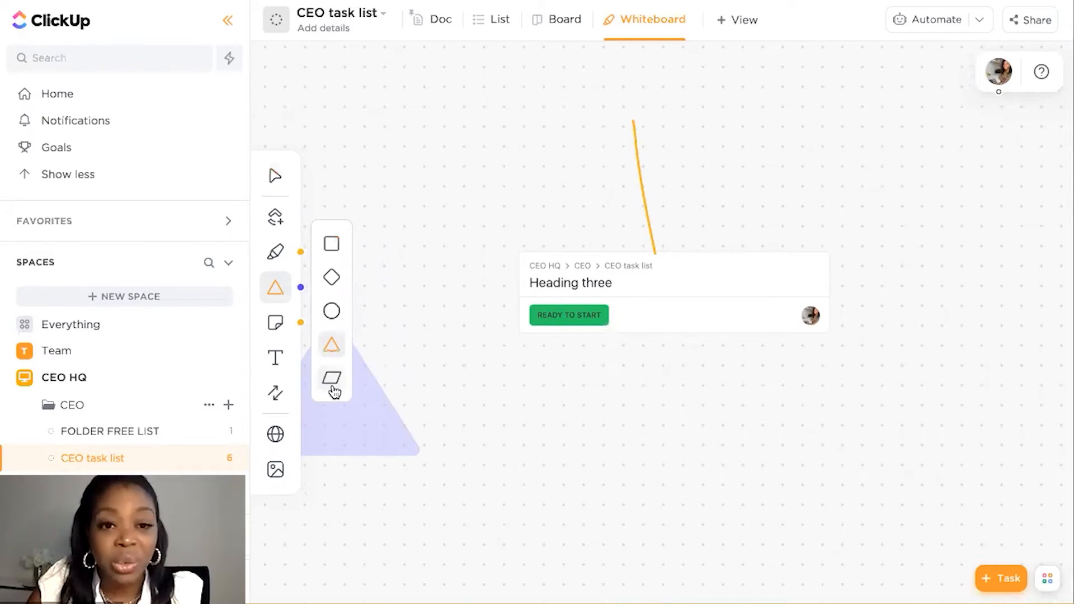
{"action": "left_click", "coordinate": [332, 380]}
{"action": "left_click", "coordinate": [334, 357]}
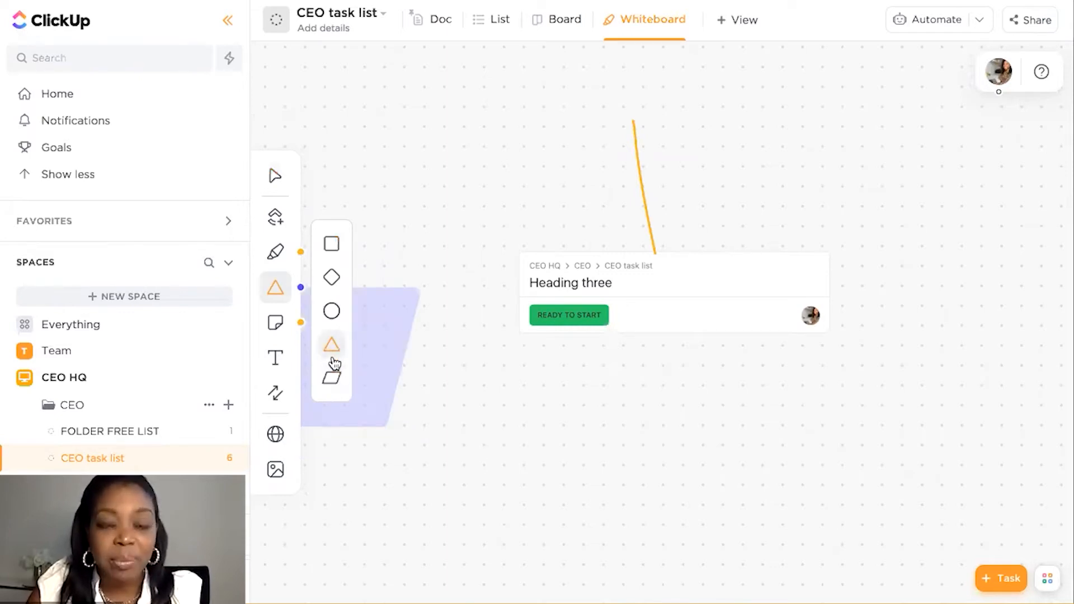
{"action": "left_click", "coordinate": [336, 313]}
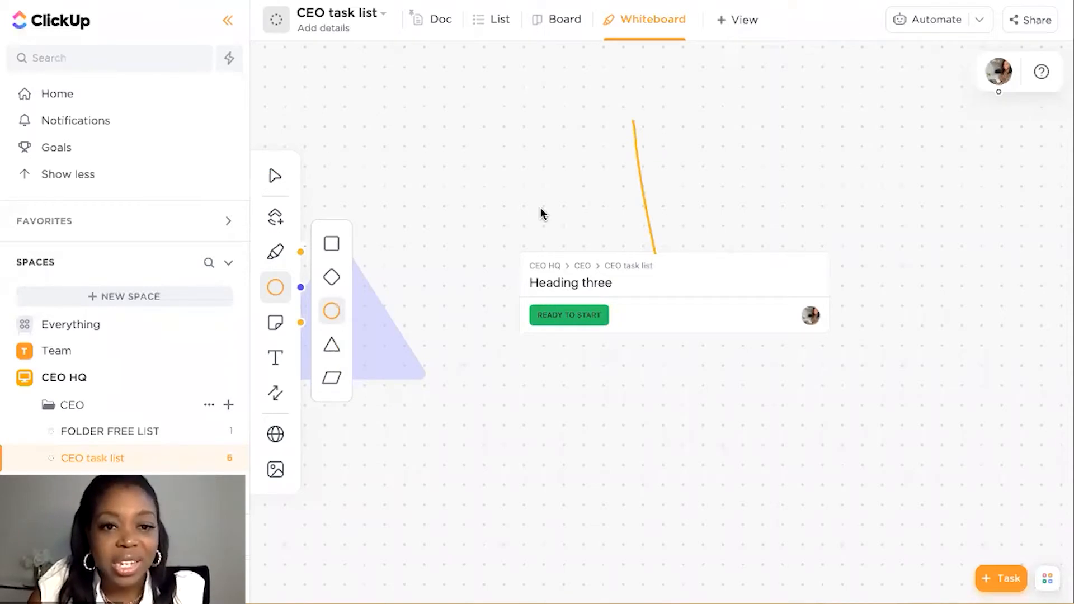
{"action": "left_click", "coordinate": [463, 183]}
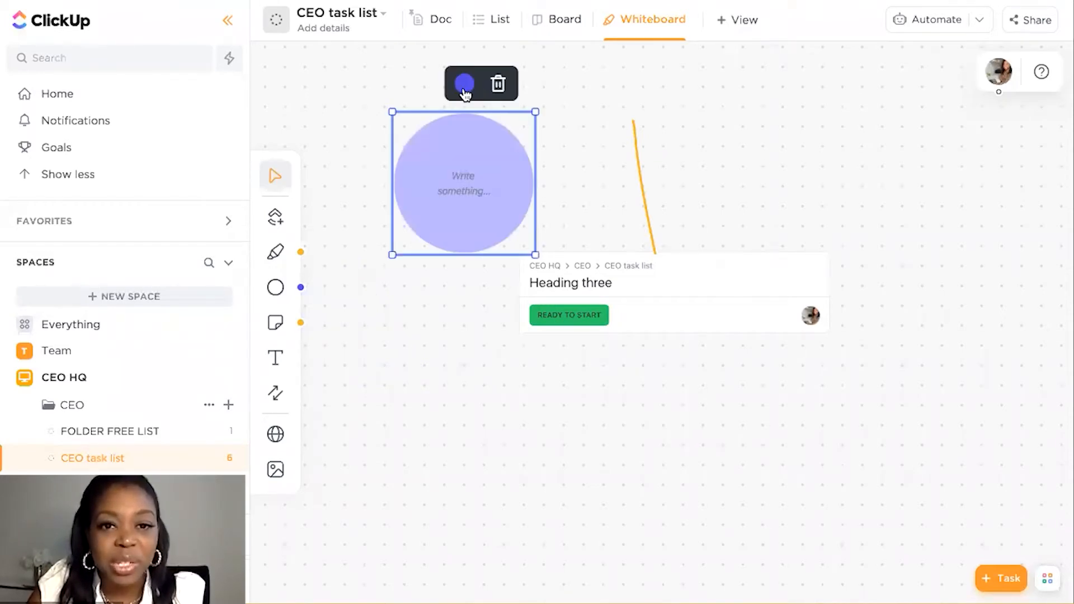
Color the circle pink and label it "Process step one"
{"action": "left_click", "coordinate": [464, 84]}
{"action": "left_click", "coordinate": [414, 197]}
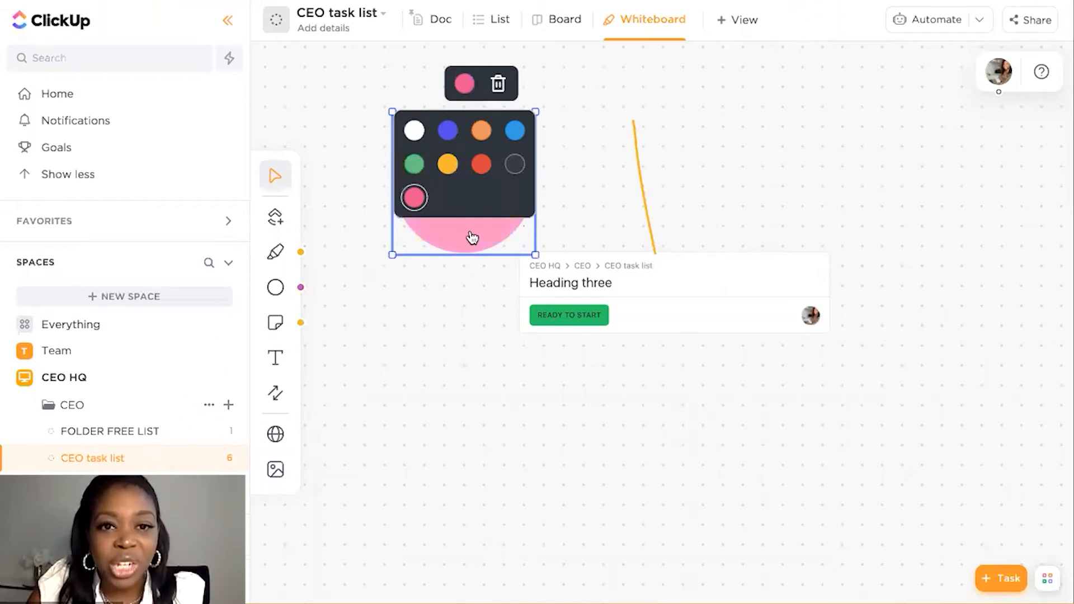
{"action": "double_click", "coordinate": [466, 181]}
{"action": "type", "text": "Process step one"}
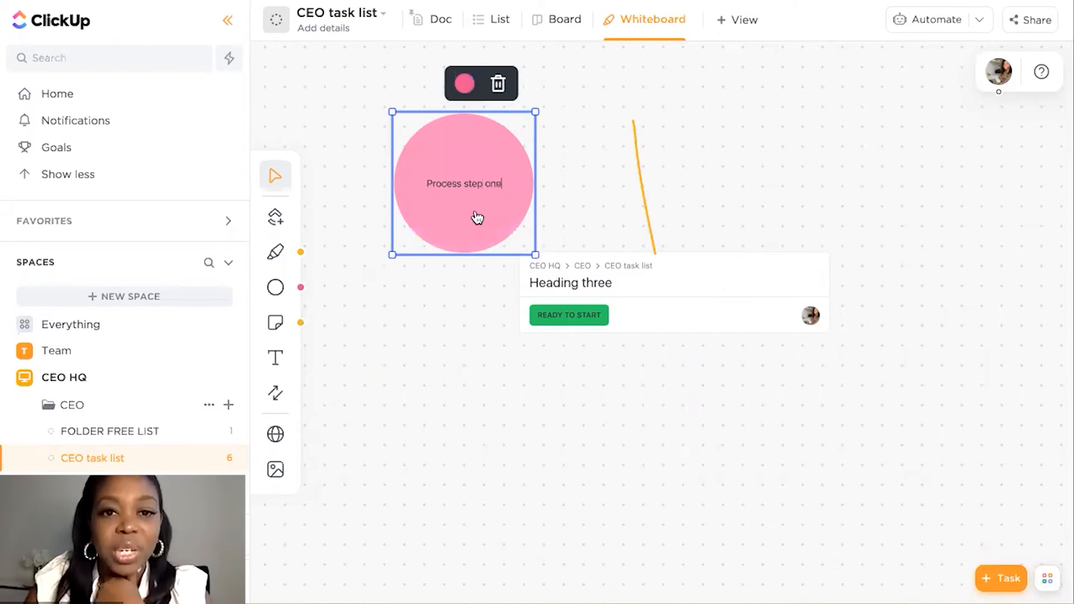
Shrink the "Process step one" circle to slightly over half its diameter and deselect it
{"action": "left_click_drag", "start_coordinate": [535, 255], "coordinate": [477, 217]}
{"action": "left_click", "coordinate": [445, 237]}
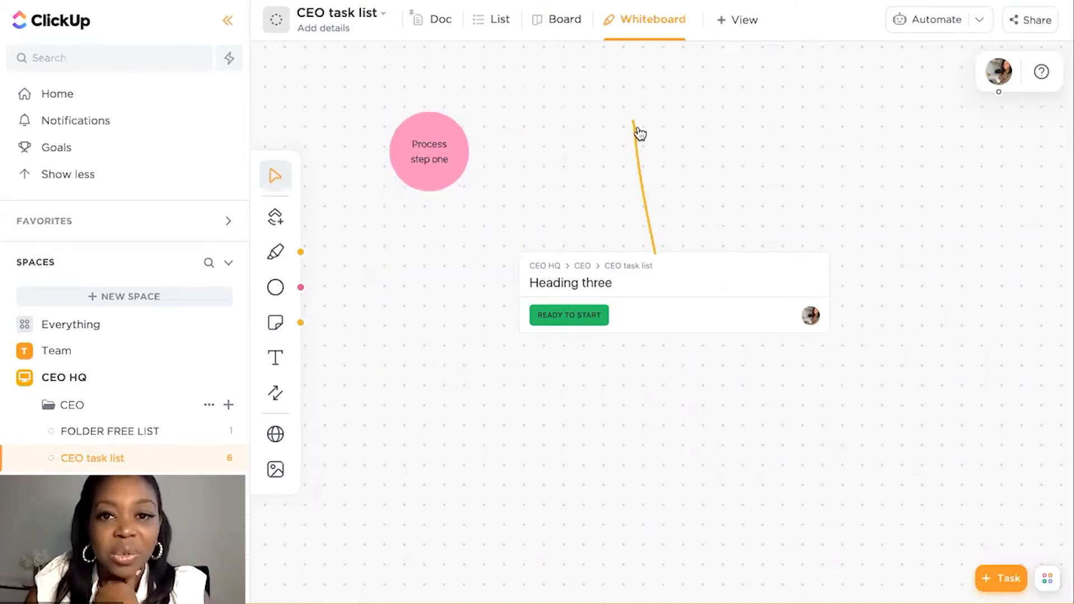
Move the circle onto the yellow line's upper end, and place a pink square labeled "Process two" to the right of it
{"action": "left_click_drag", "start_coordinate": [635, 123], "coordinate": [633, 120]}
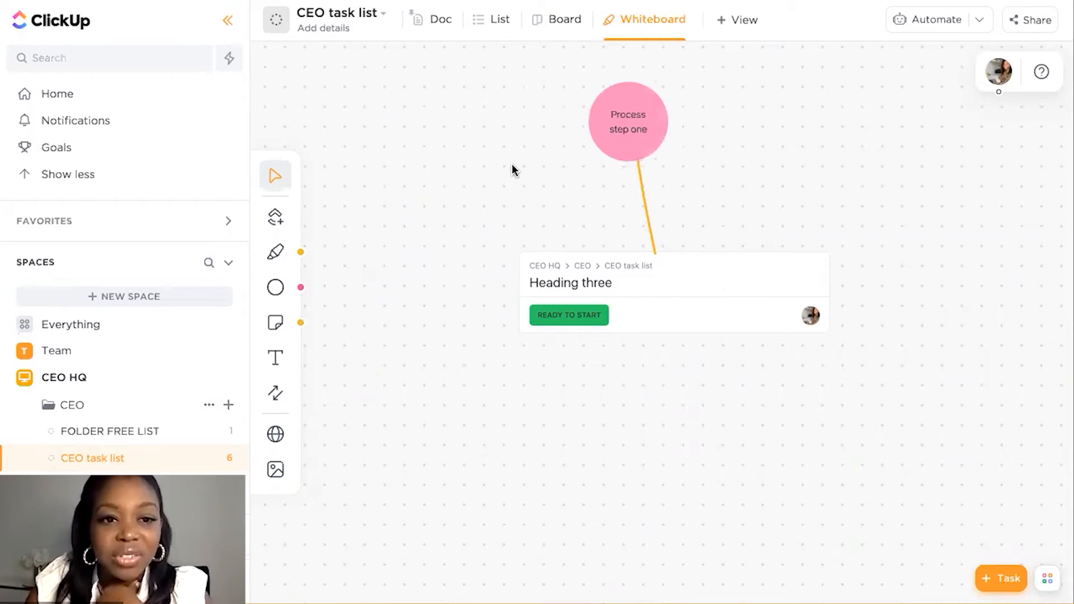
{"action": "left_click", "coordinate": [277, 303]}
{"action": "left_click", "coordinate": [332, 379]}
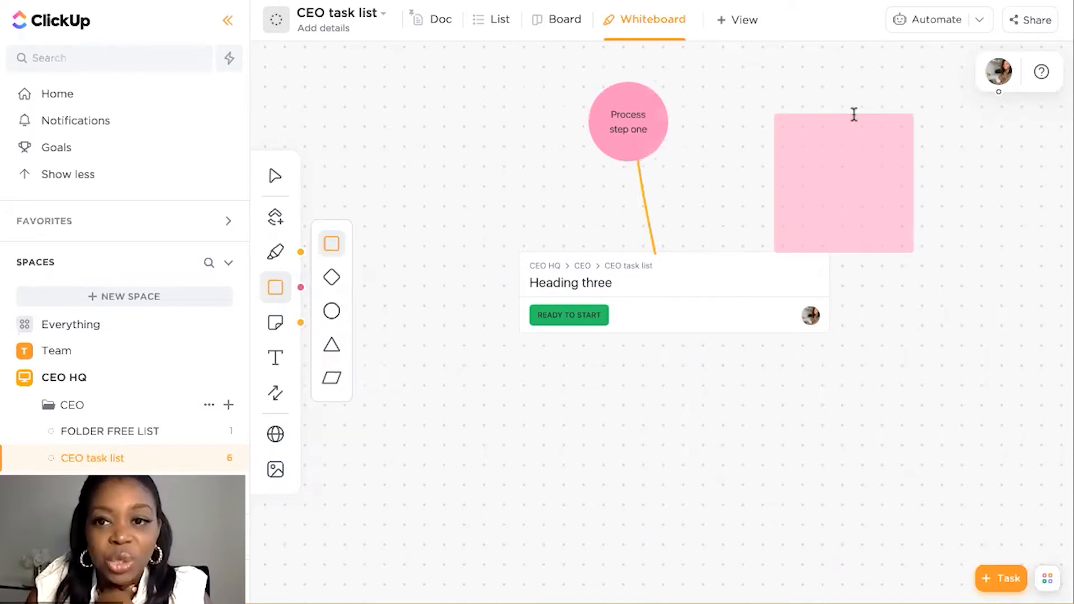
{"action": "left_click", "coordinate": [873, 113]}
{"action": "type", "text": "P"}
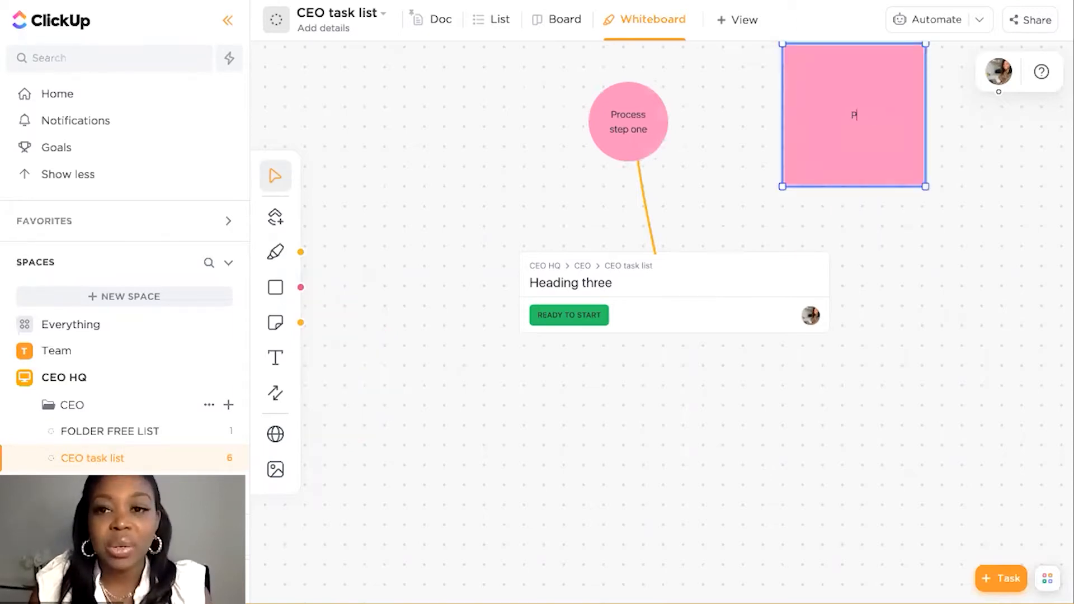
{"action": "type", "text": "rocess two"}
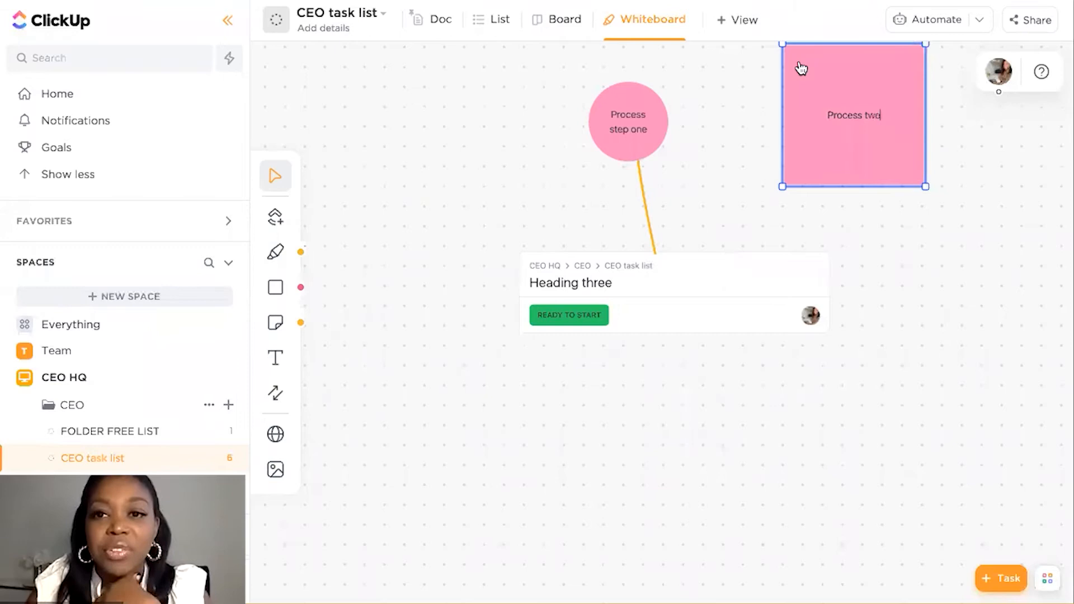
Shrink the "Process two" square to about the circle's size, level with the circle, and deselect it
{"action": "left_click", "coordinate": [828, 79]}
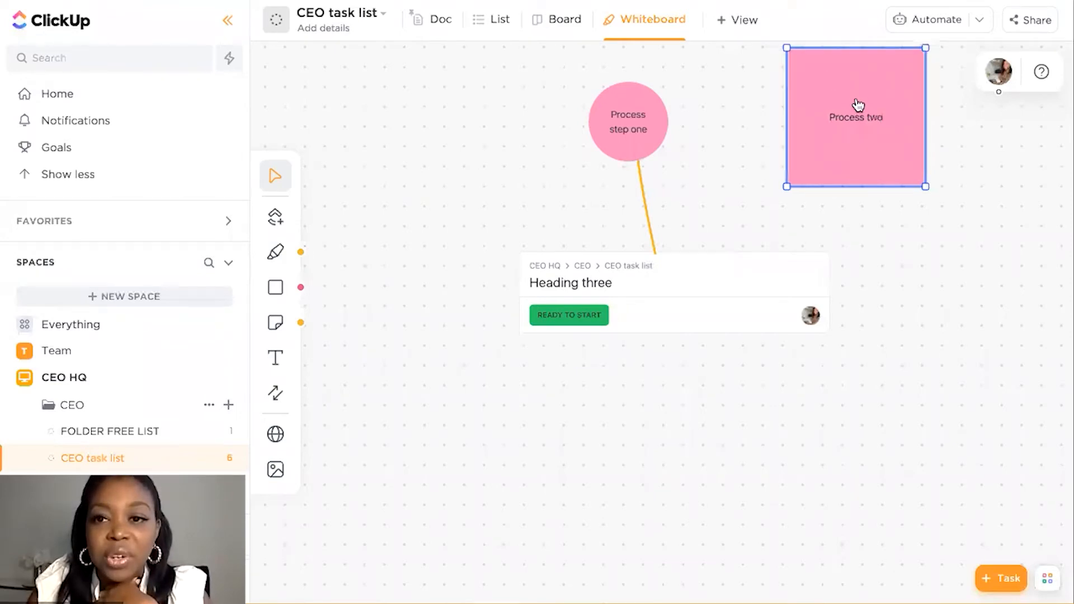
{"action": "left_click_drag", "start_coordinate": [847, 94], "coordinate": [848, 92]}
{"action": "left_click", "coordinate": [894, 154]}
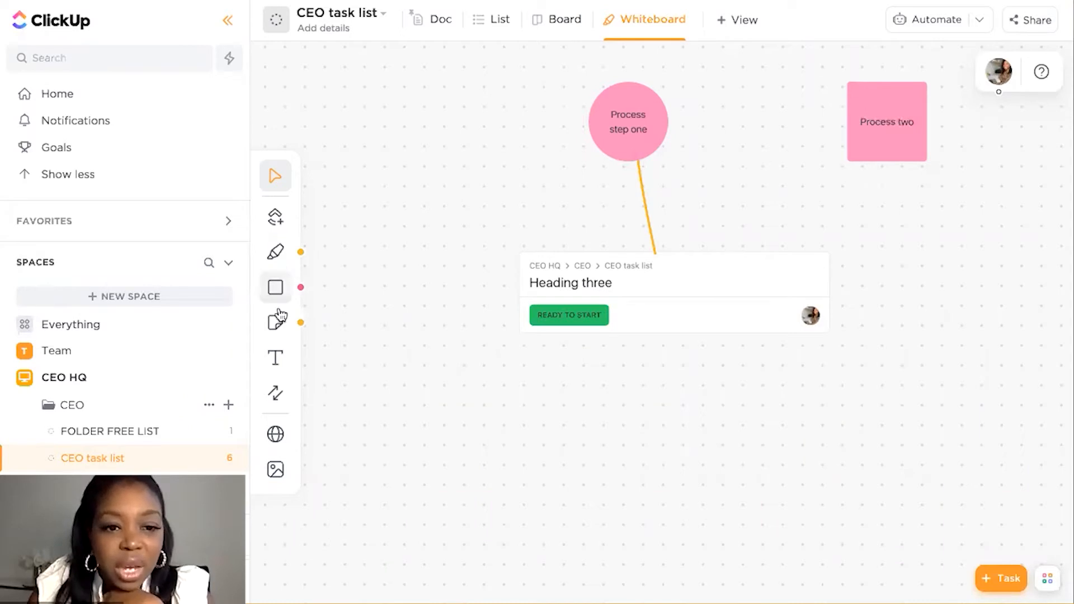
Connect the "Process step one" circle's right edge to the "Process two" square's left edge with a double-headed arrow, undoing the misplaced first attempt
{"action": "left_click", "coordinate": [278, 392]}
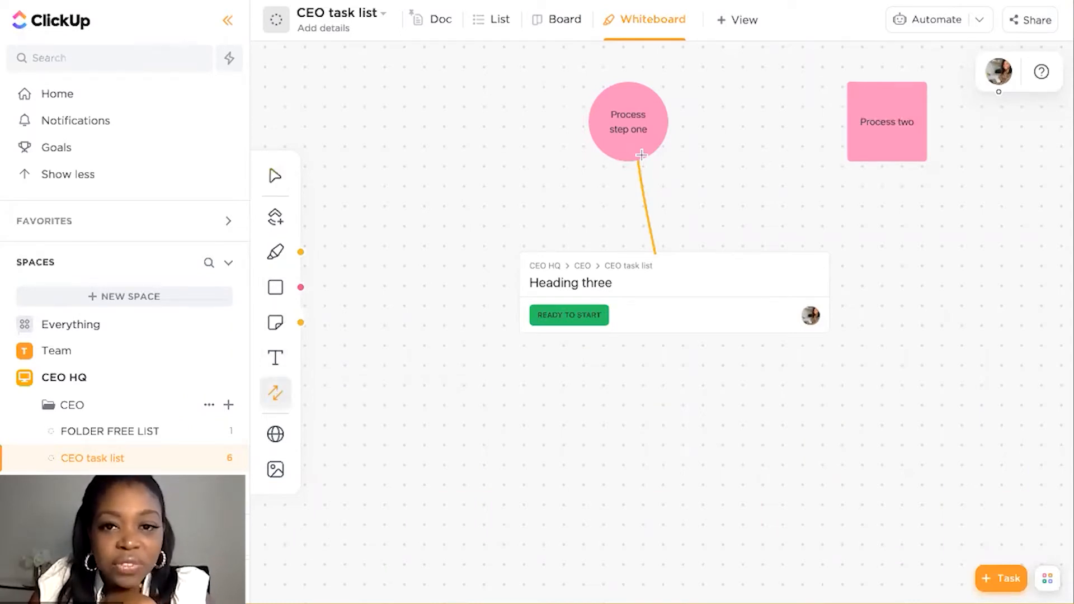
{"action": "left_click_drag", "start_coordinate": [655, 124], "coordinate": [858, 130]}
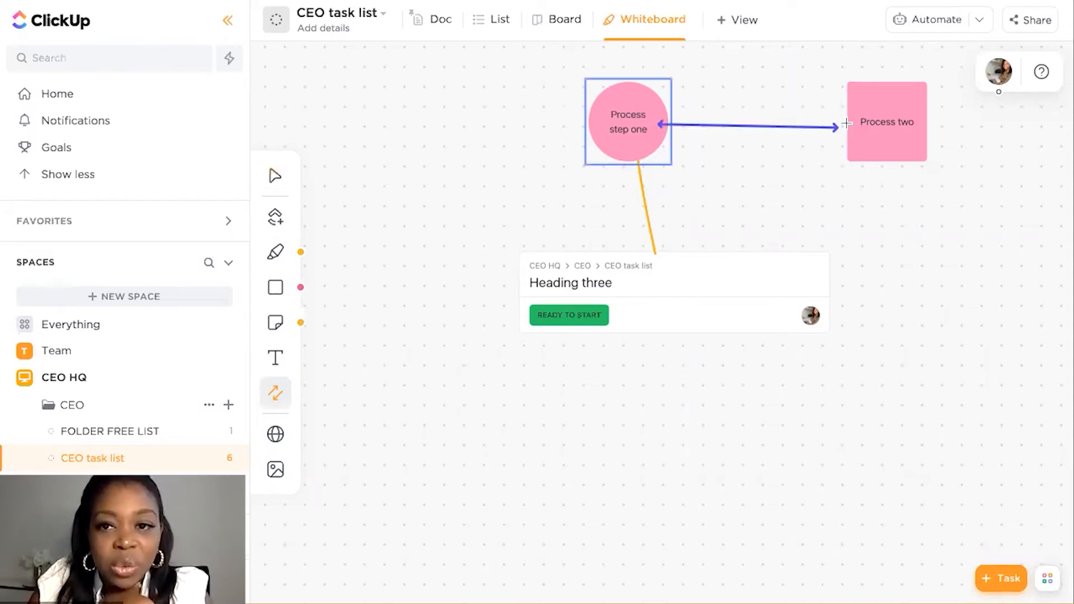
{"action": "key", "text": "ctrl+z"}
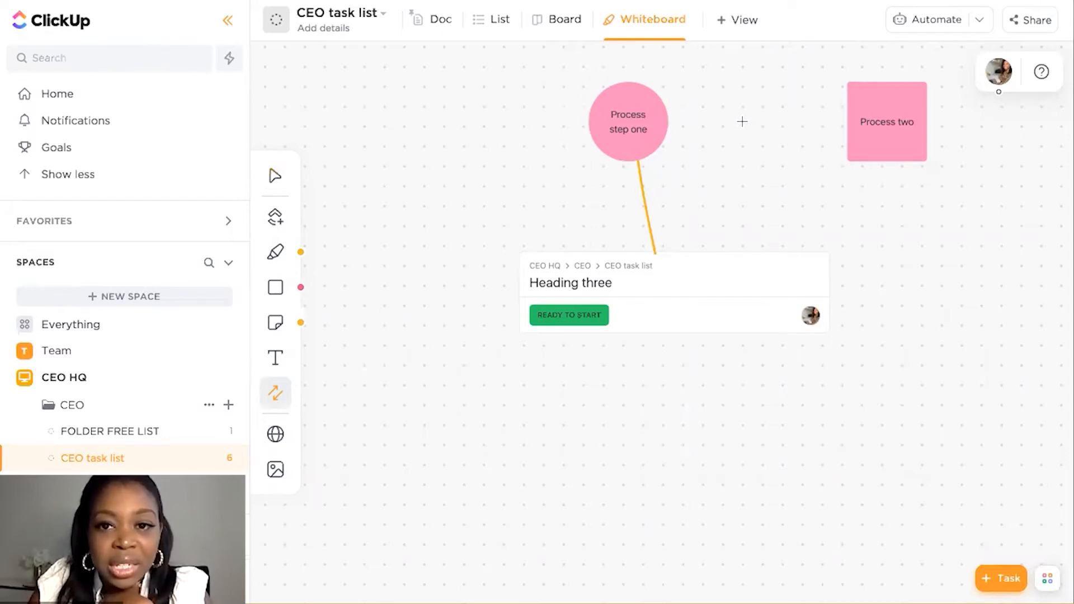
{"action": "left_click_drag", "start_coordinate": [669, 119], "coordinate": [853, 124]}
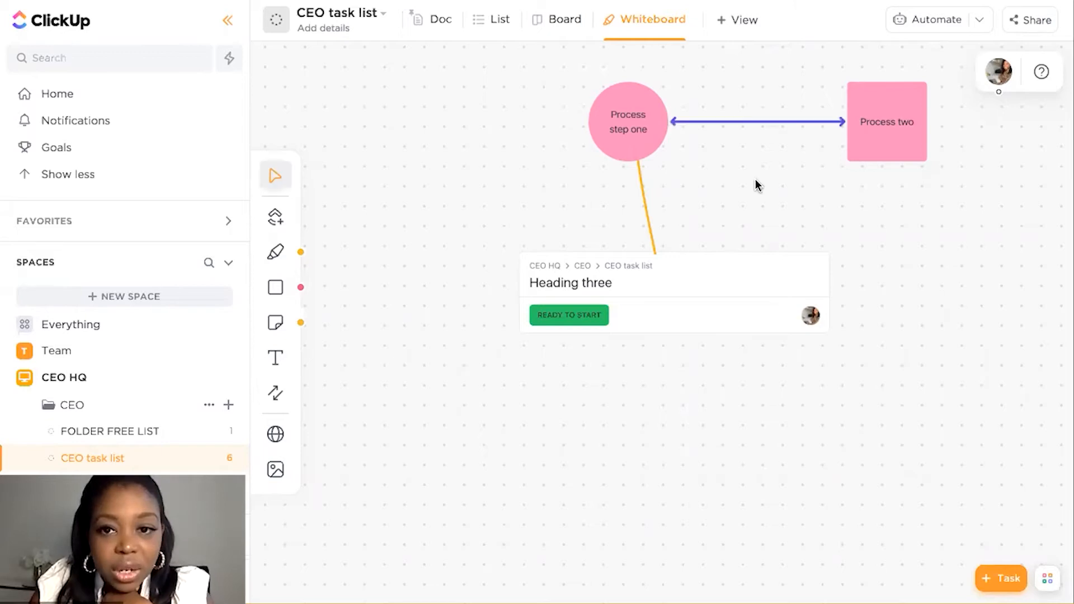
Add a yellow sticky note left of the circle reading "Write in our notes", with "here" below it after a blank line
{"action": "scroll", "coordinate": [758, 182], "scroll_direction": "up", "scroll_amount": 2}
{"action": "scroll", "coordinate": [356, 255], "scroll_direction": "down", "scroll_amount": 3}
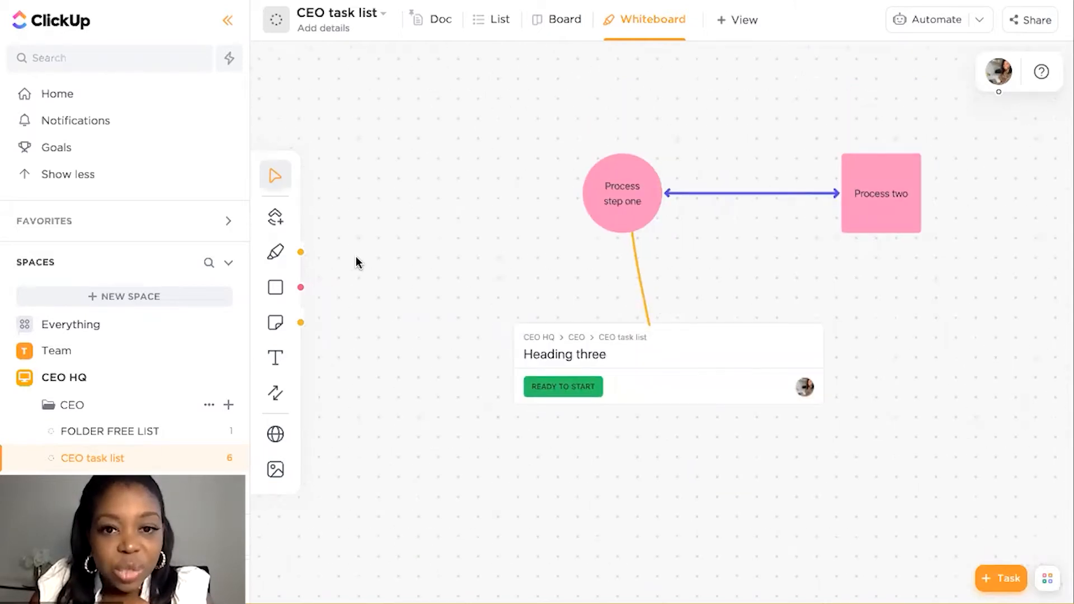
{"action": "scroll", "coordinate": [356, 256], "scroll_direction": "up", "scroll_amount": 2}
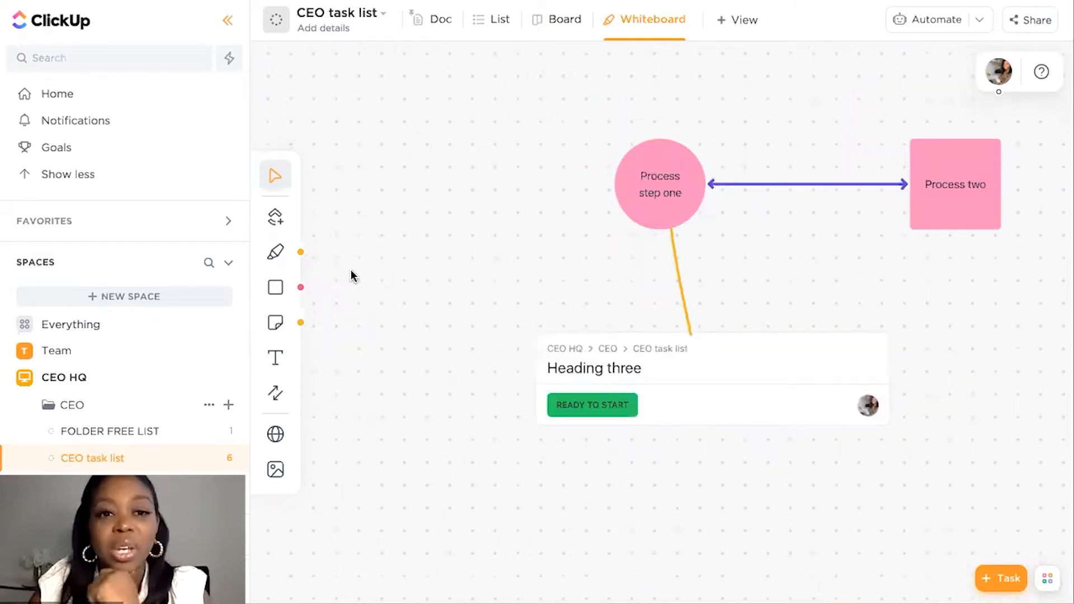
{"action": "scroll", "coordinate": [350, 270], "scroll_direction": "down", "scroll_amount": 1}
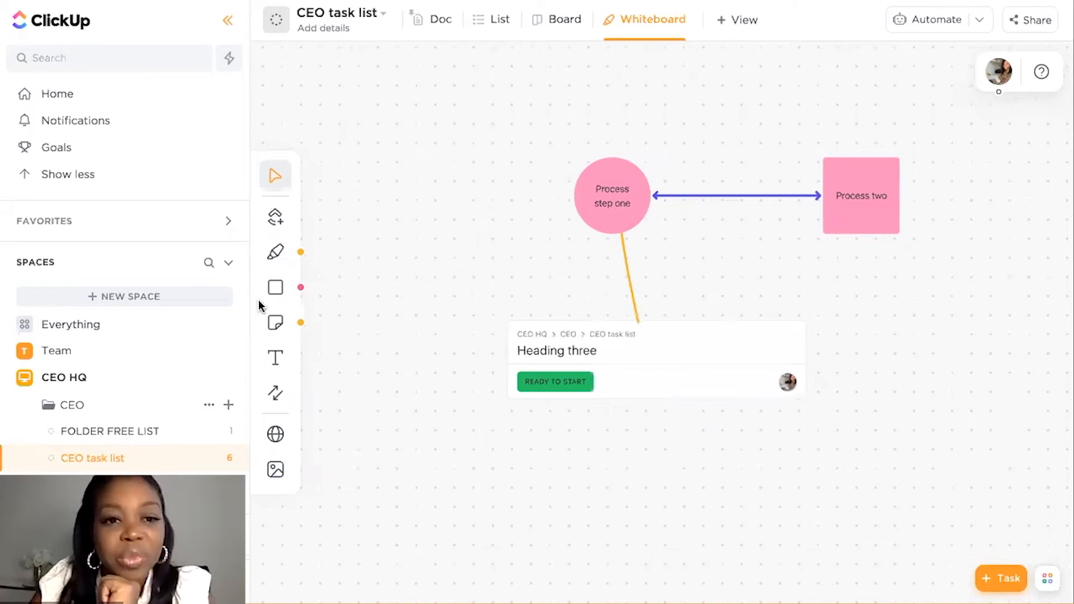
{"action": "left_click", "coordinate": [275, 325]}
{"action": "left_click", "coordinate": [401, 194]}
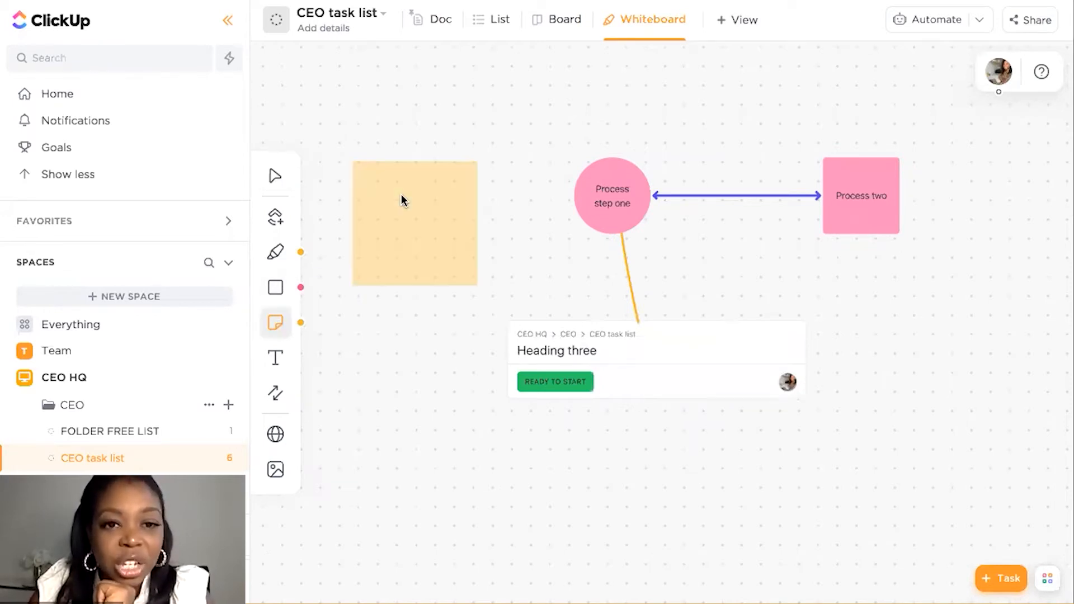
{"action": "left_click", "coordinate": [398, 186]}
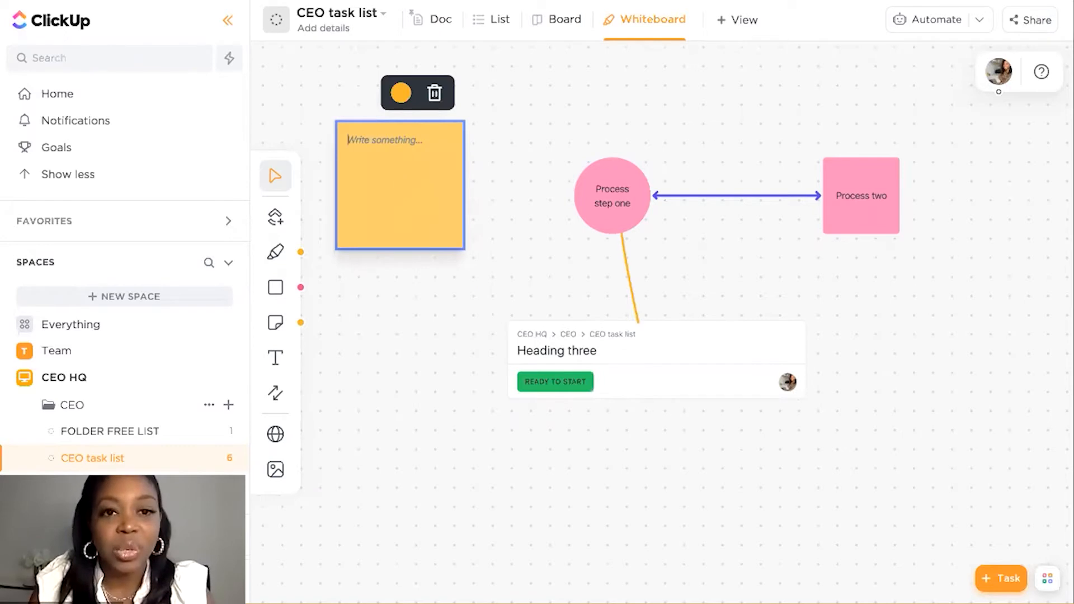
{"action": "type", "text": "Write in o"}
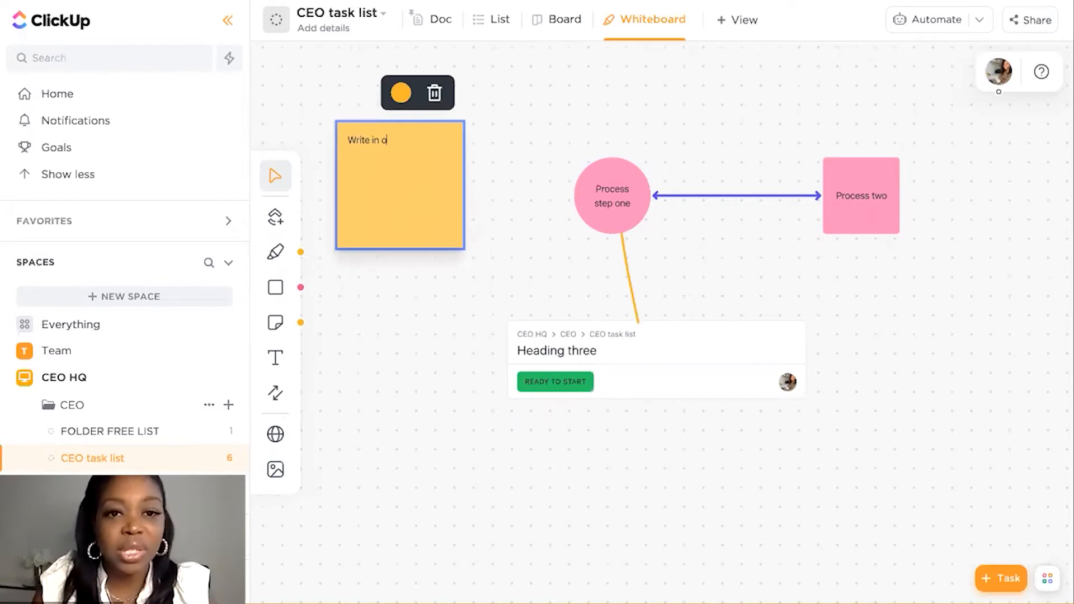
{"action": "type", "text": "ur notes"}
{"action": "key", "text": "Return"}
{"action": "key", "text": "Return"}
{"action": "type", "text": "here"}
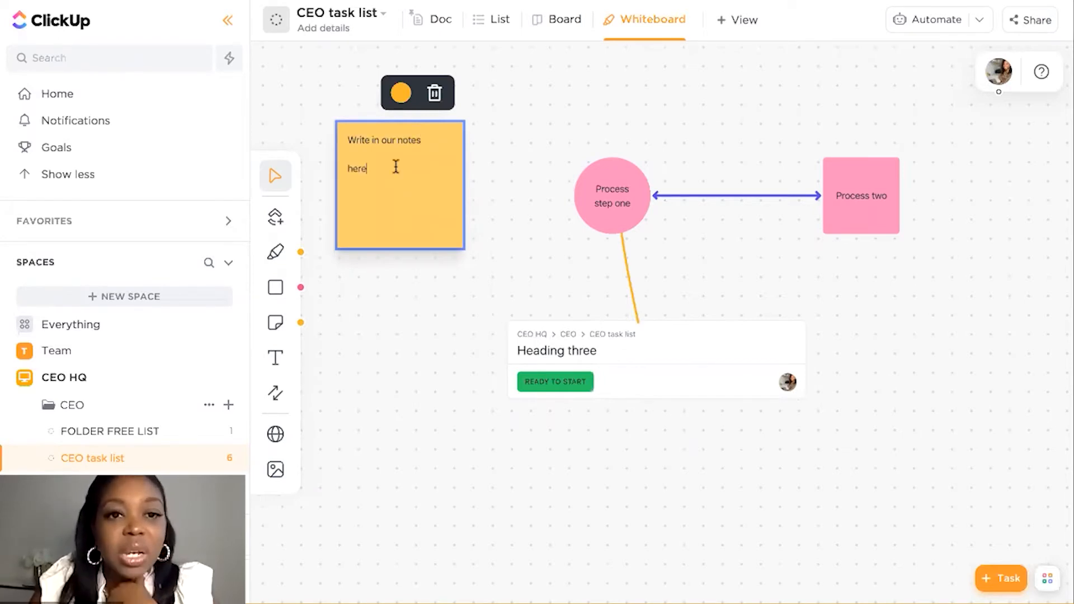
Make the word "here" bold on the sticky note
{"action": "double_click", "coordinate": [363, 167]}
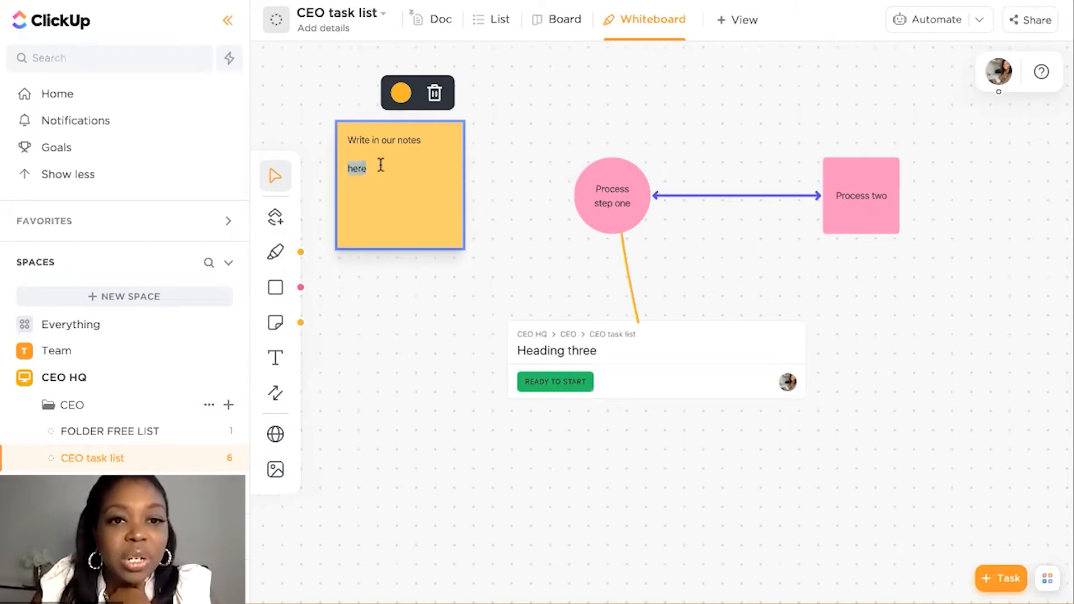
{"action": "double_click", "coordinate": [348, 166]}
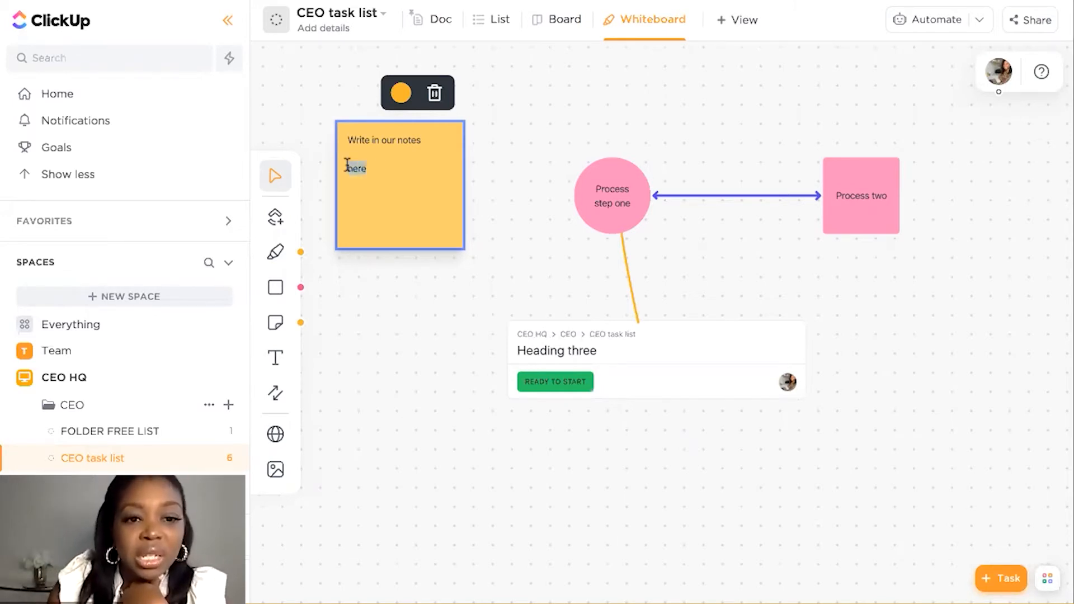
{"action": "key", "text": "ctrl+b"}
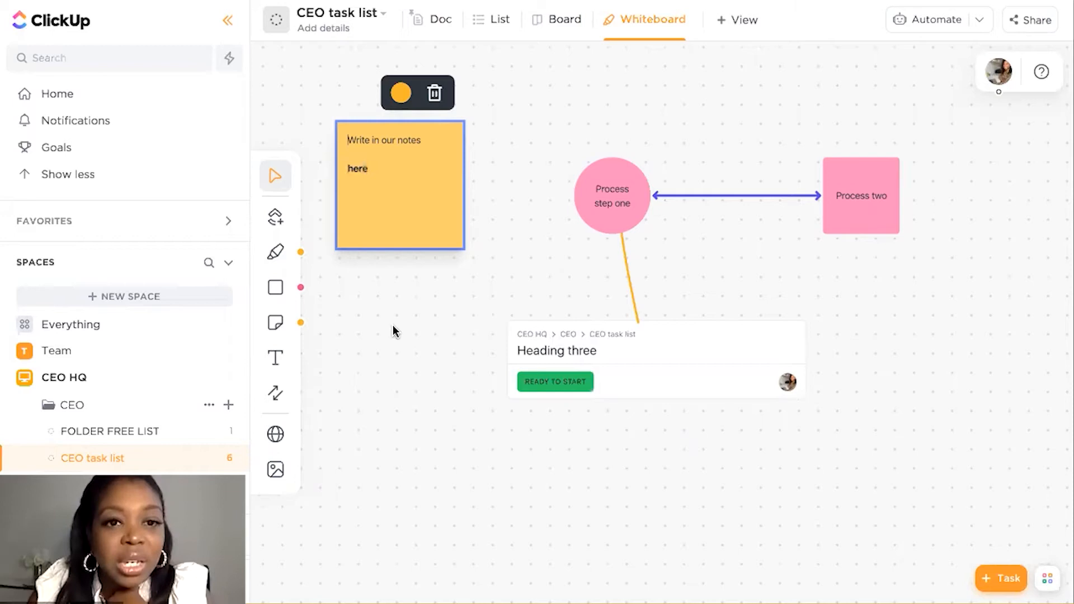
Add a text label reading "Add in additional labels" just below the sticky note, aligned with the note's text
{"action": "left_click", "coordinate": [273, 358]}
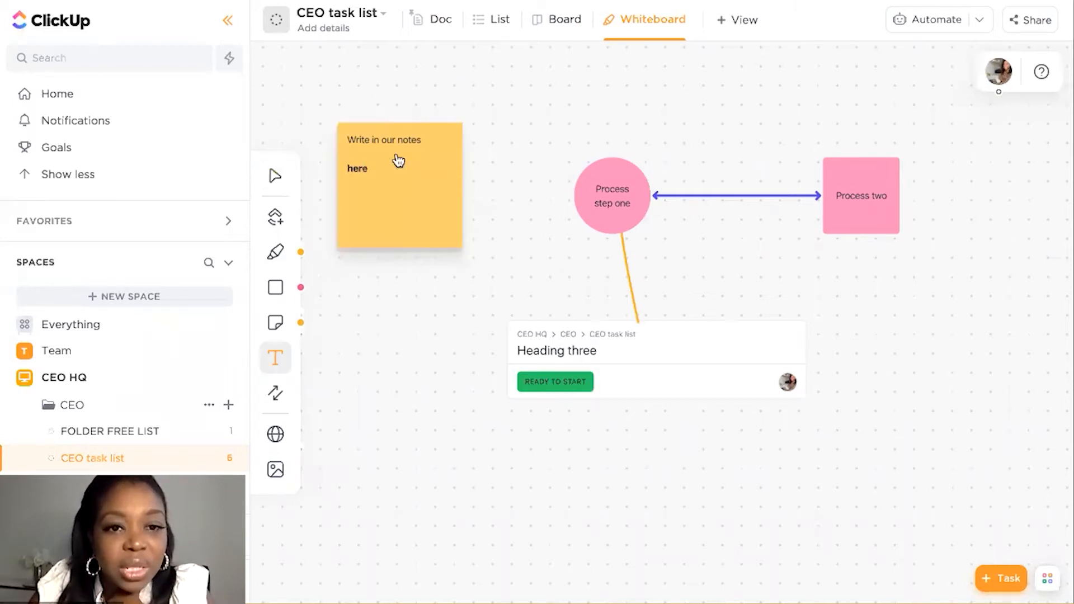
{"action": "left_click", "coordinate": [391, 280]}
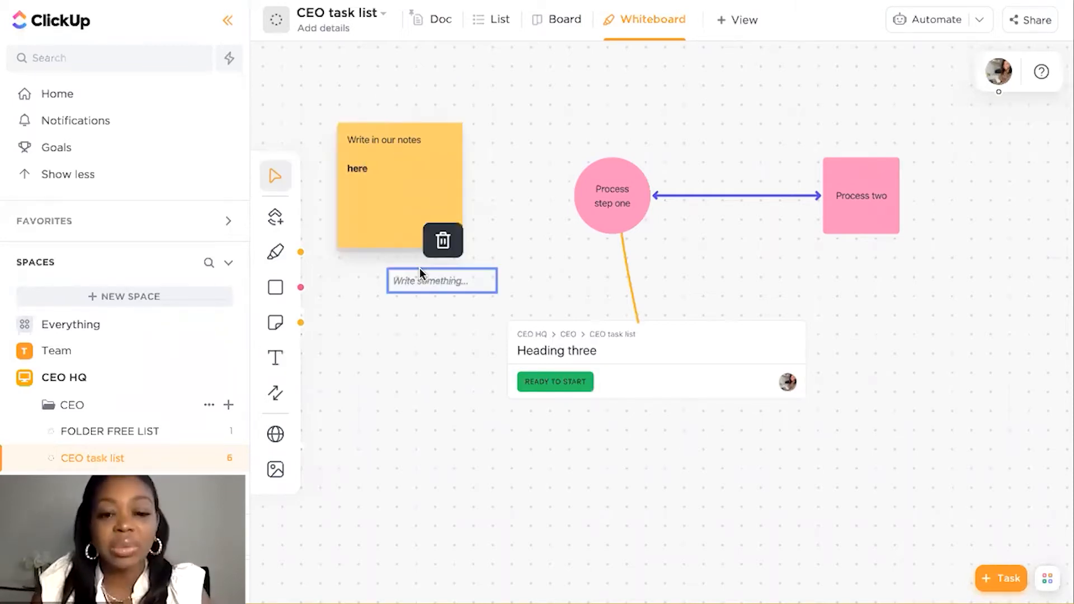
{"action": "type", "text": "A"}
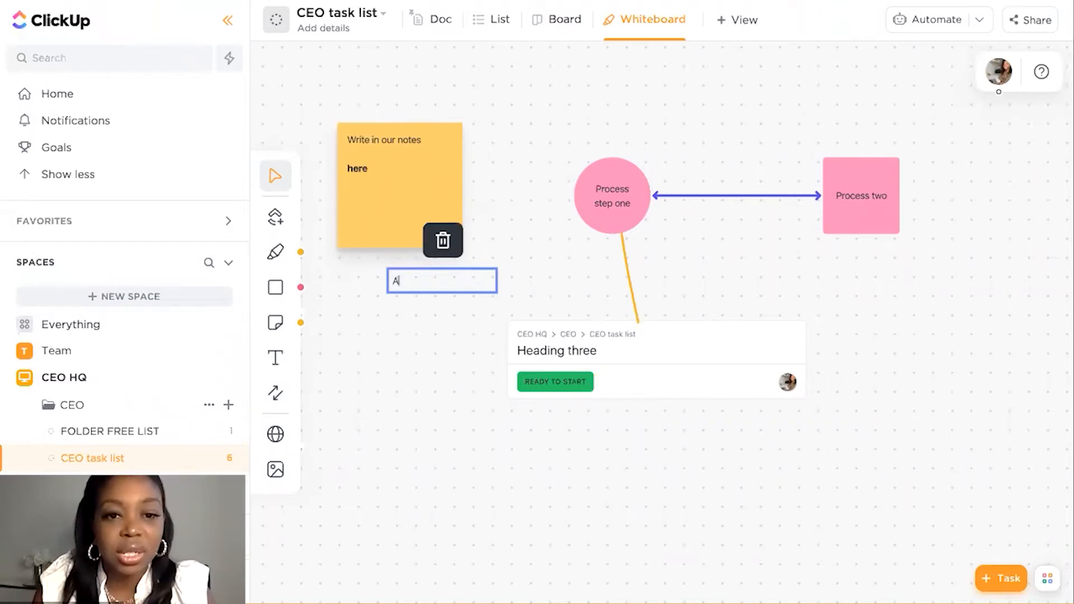
{"action": "type", "text": "dd in aditi"}
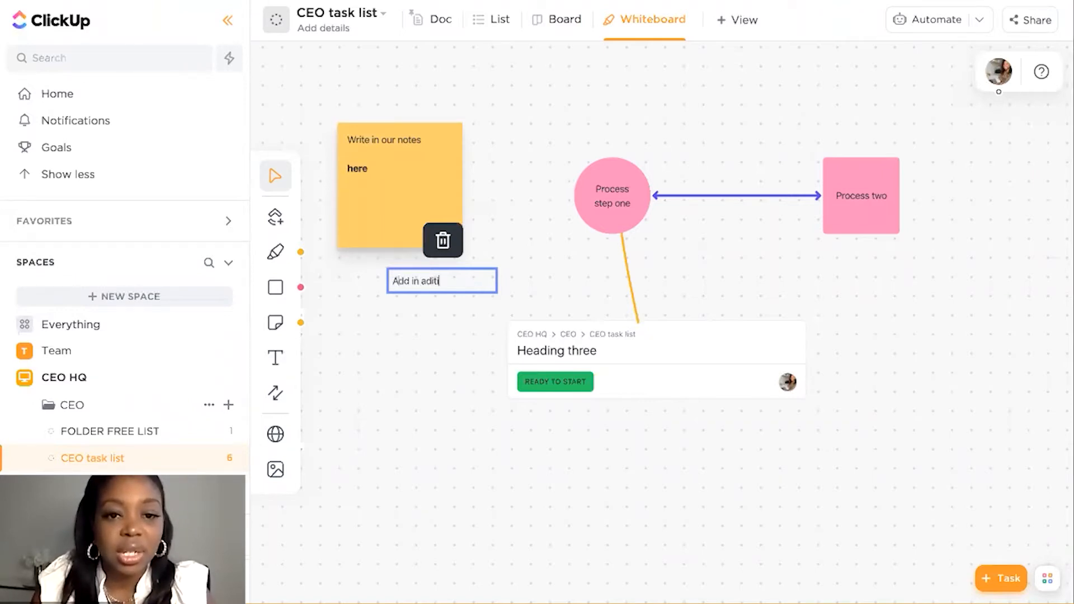
{"action": "key", "text": "BackSpace"}
{"action": "type", "text": "d"}
{"action": "key", "text": "BackSpace"}
{"action": "key", "text": "BackSpace"}
{"action": "type", "text": "dition"}
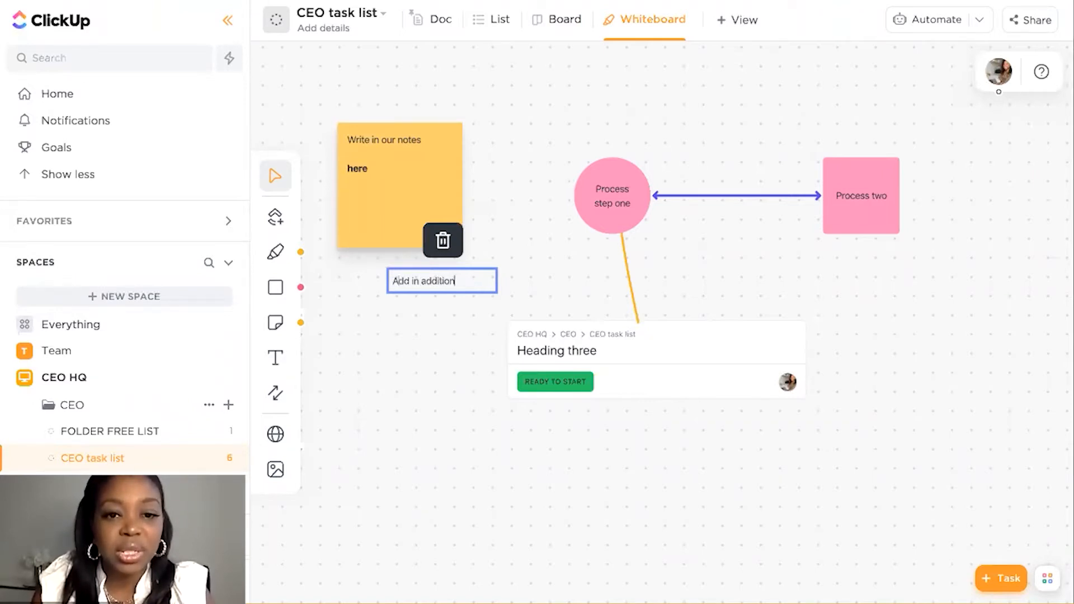
{"action": "type", "text": "al labels"}
{"action": "left_click", "coordinate": [400, 326]}
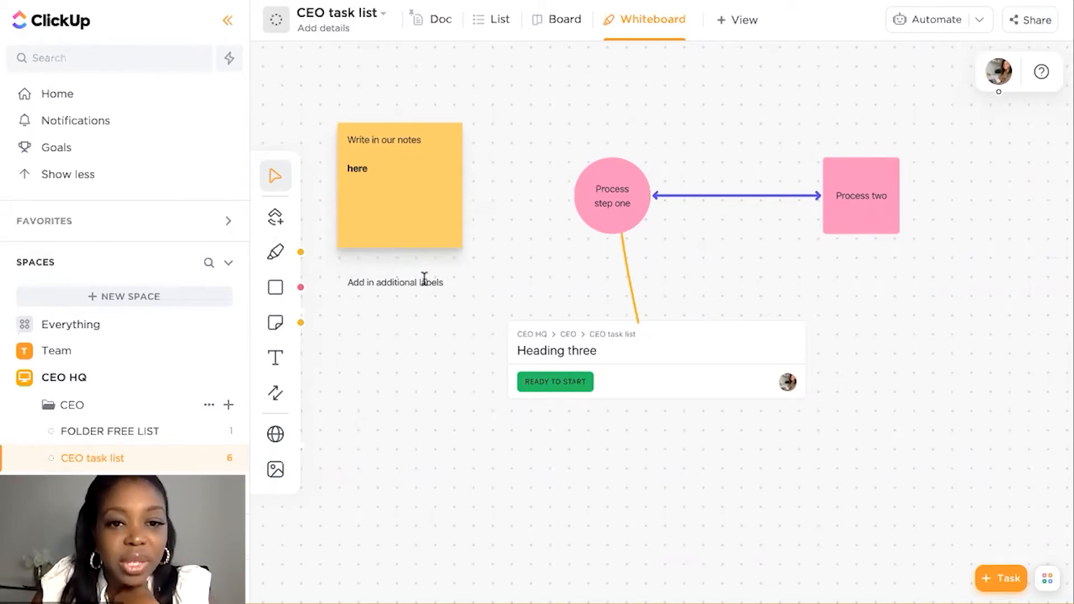
Format the whole "Add in additional labels" text as bold italic and deselect it
{"action": "double_click", "coordinate": [417, 281]}
{"action": "key", "text": "ctrl+b"}
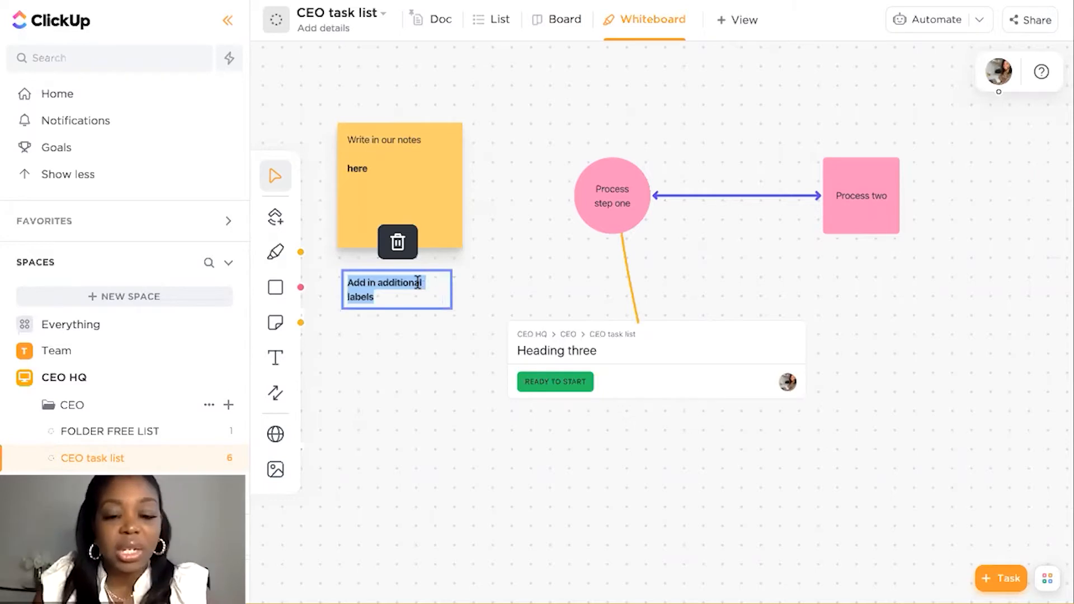
{"action": "key", "text": "ctrl+i"}
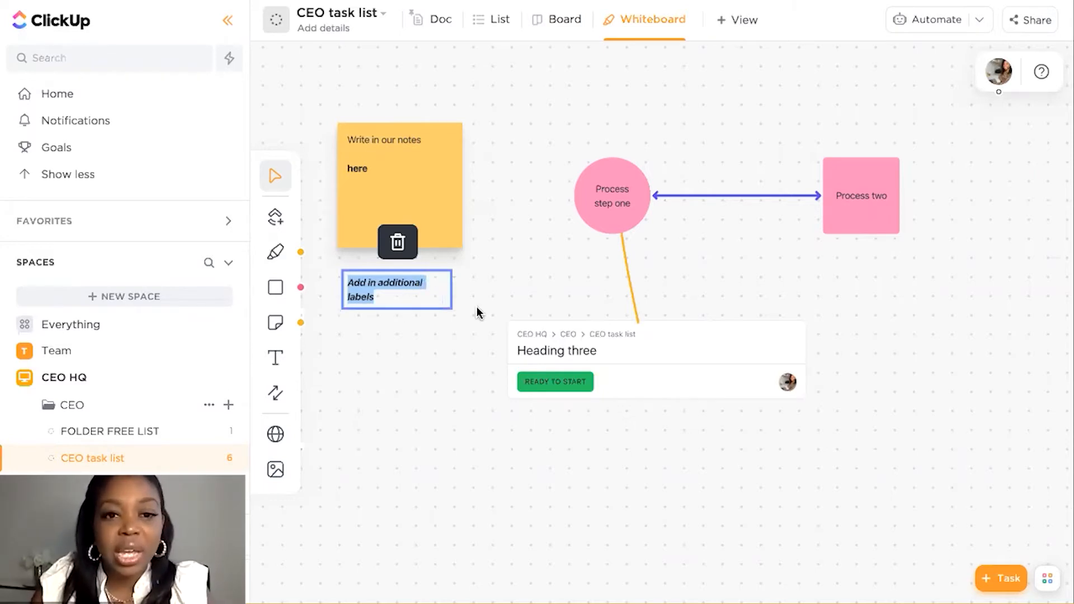
{"action": "left_click", "coordinate": [403, 391]}
{"action": "left_click", "coordinate": [424, 291]}
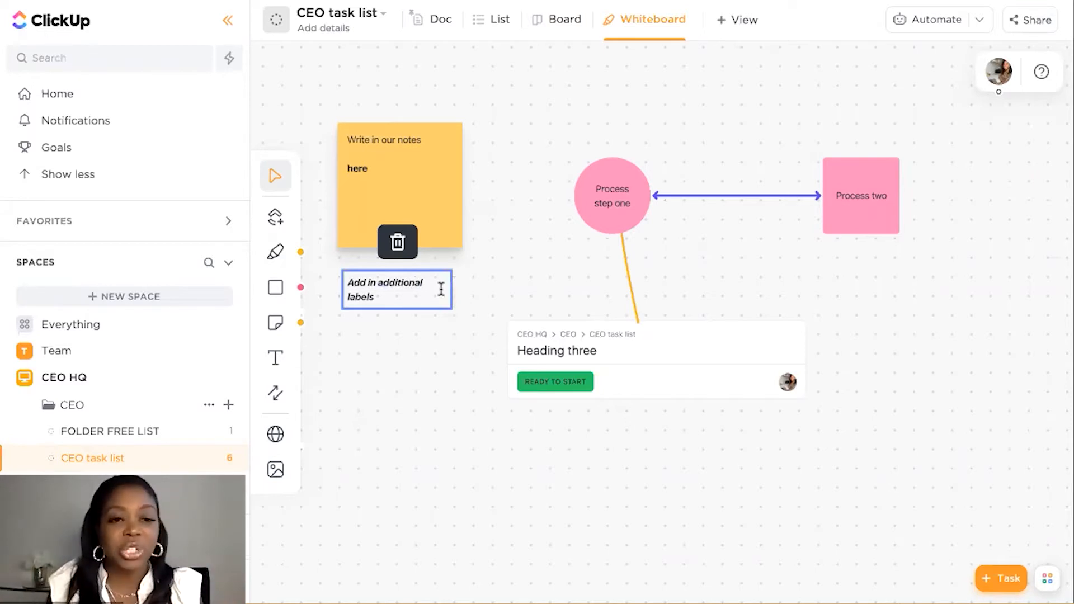
{"action": "double_click", "coordinate": [361, 293]}
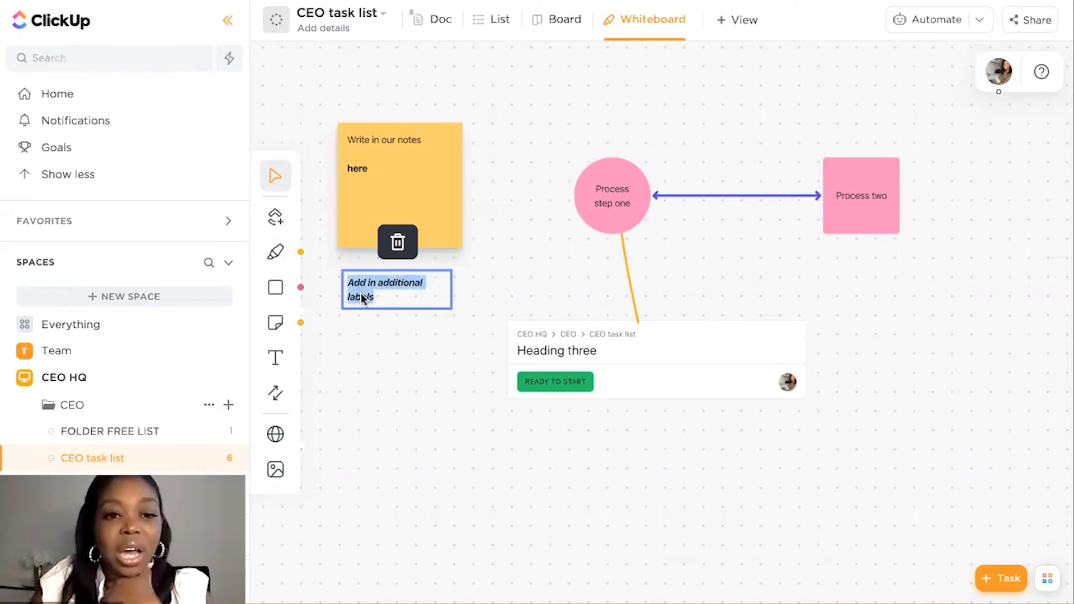
{"action": "left_click", "coordinate": [345, 319]}
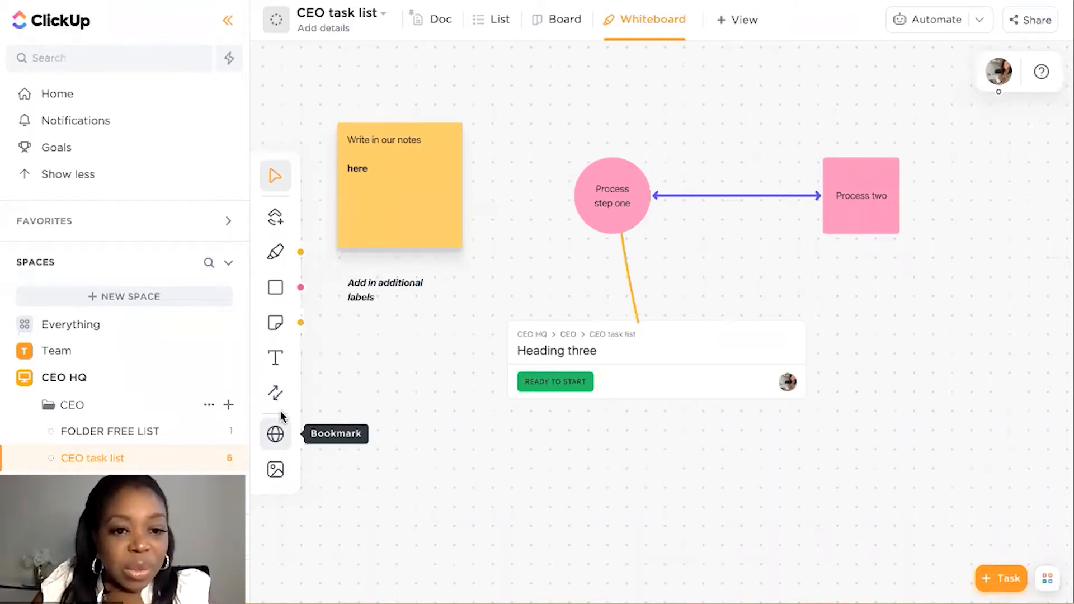
Examine the options for bookmarking a web link and uploading an image, closing them without adding anything, and view the whole whiteboard
{"action": "left_click", "coordinate": [276, 442]}
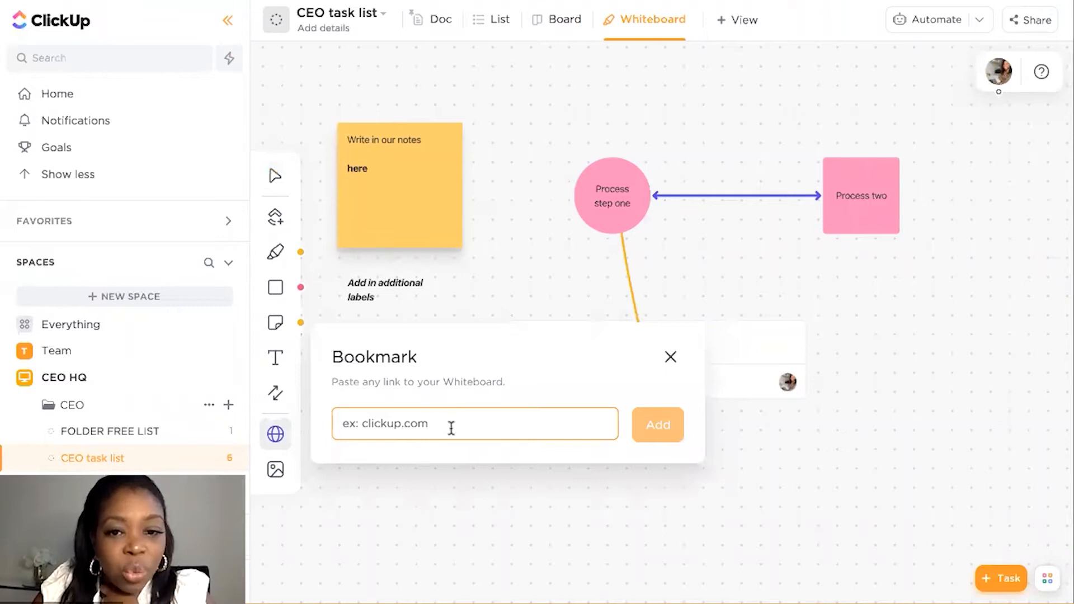
{"action": "left_click", "coordinate": [276, 471]}
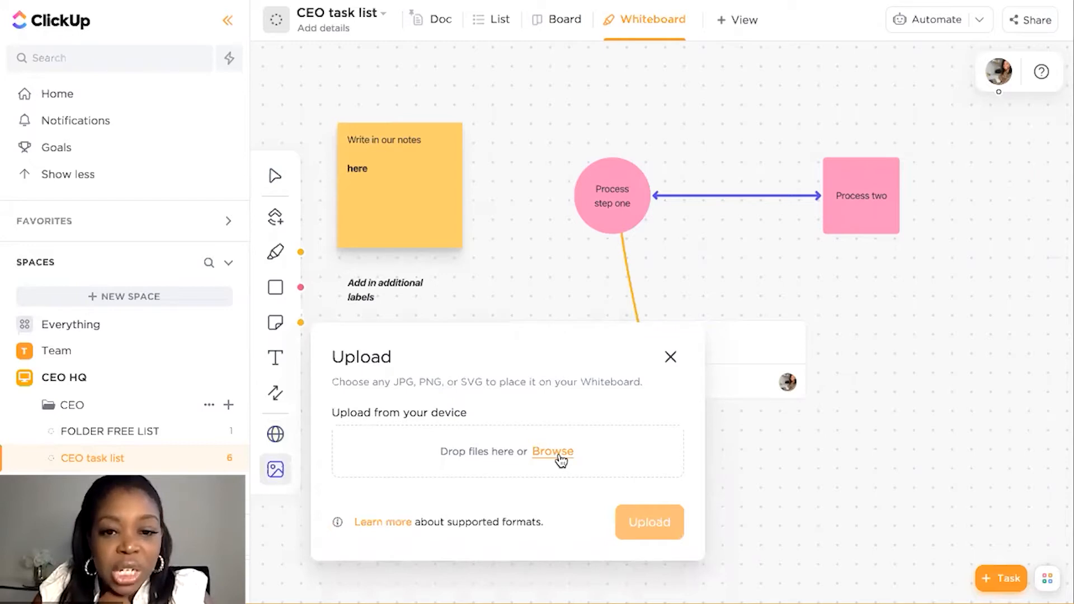
{"action": "left_click", "coordinate": [438, 314]}
{"action": "scroll", "coordinate": [438, 314], "scroll_direction": "down", "scroll_amount": 1}
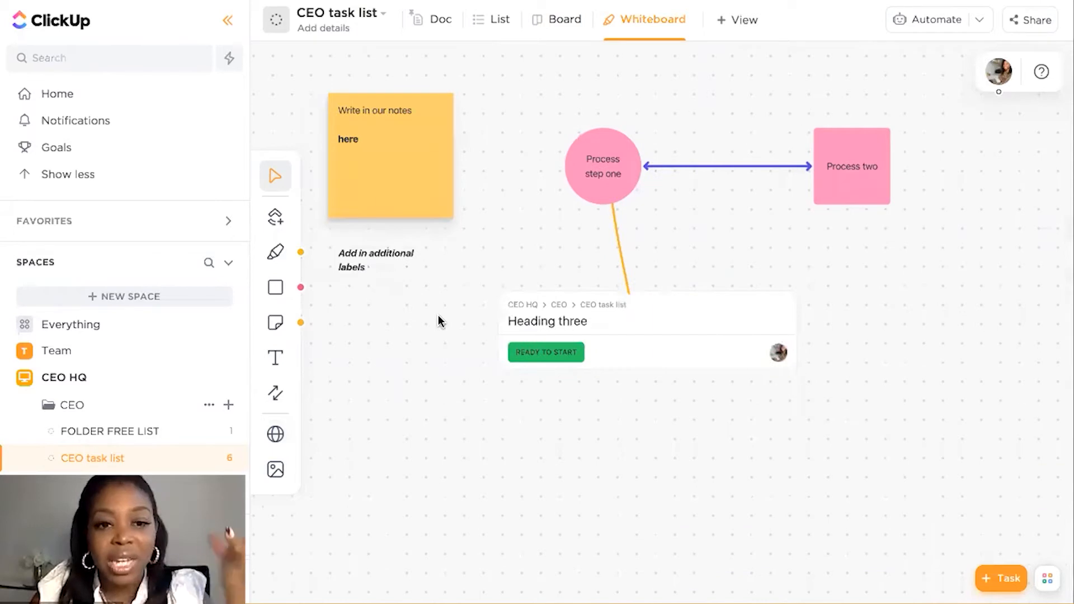
{"action": "scroll", "coordinate": [439, 314], "scroll_direction": "down", "scroll_amount": 5, "text": "ctrl"}
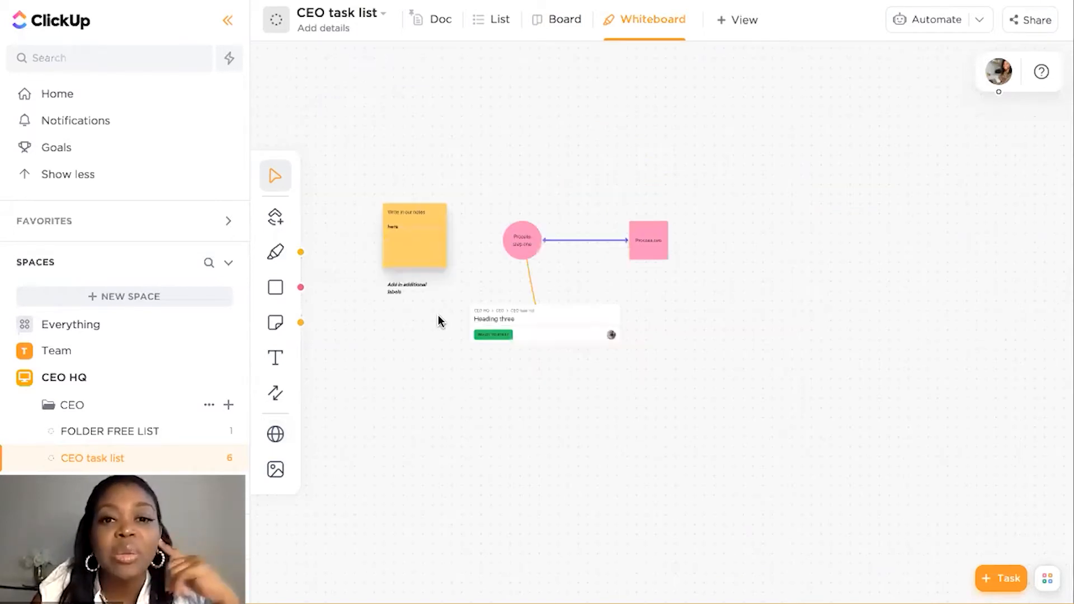
Clear the whiteboard by selecting and deleting all of its objects
{"action": "scroll", "coordinate": [438, 314], "scroll_direction": "up", "scroll_amount": 2, "text": "ctrl"}
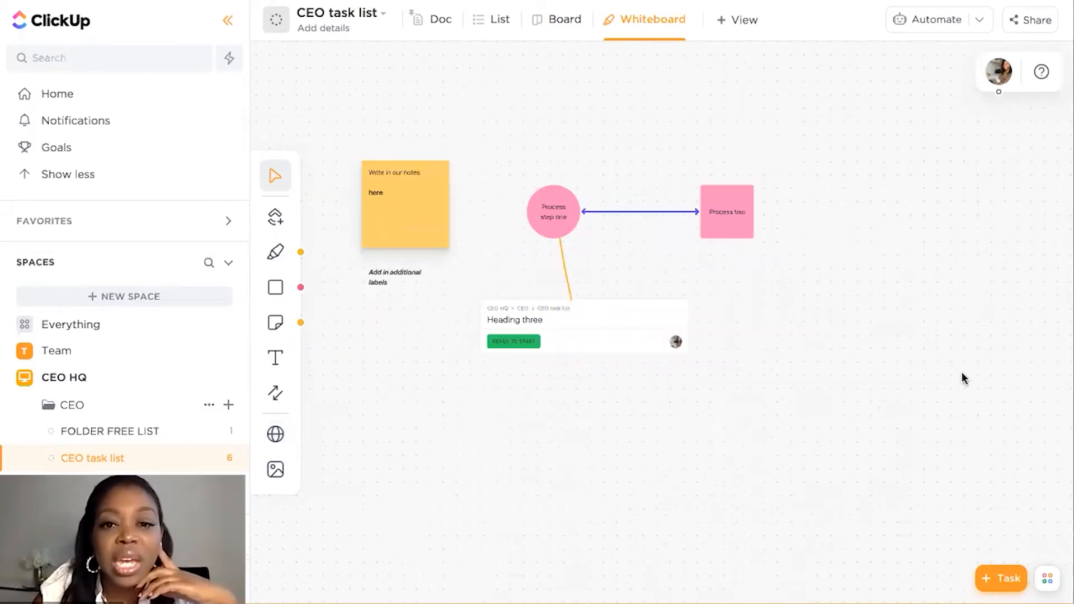
{"action": "key", "text": "ctrl+a"}
{"action": "key", "text": "Delete"}
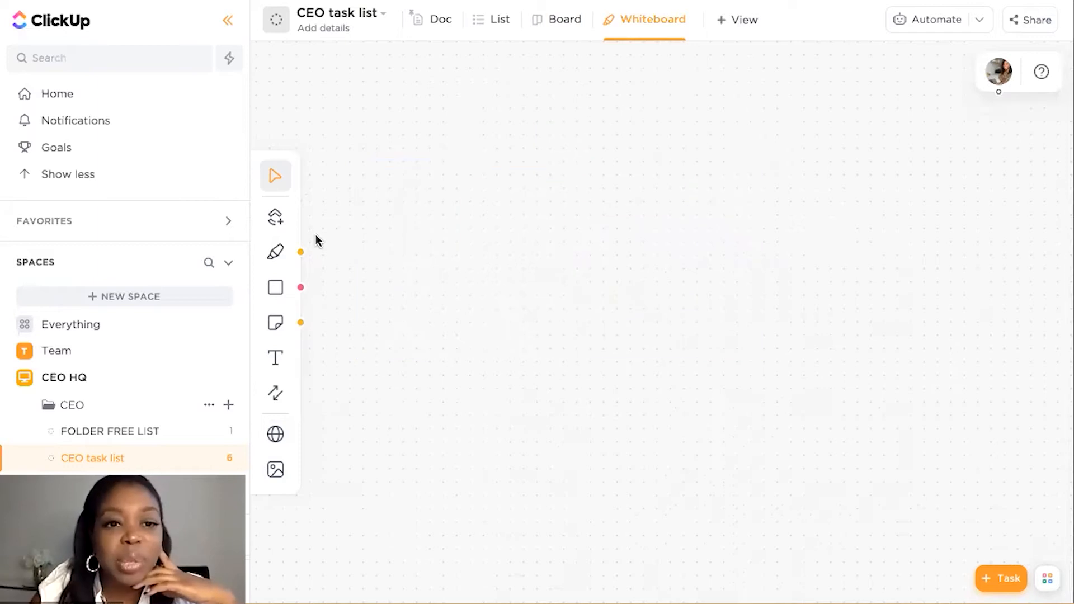
Add a pink square labeled "Biz Management" and move it slightly down and to the left on the board
{"action": "left_click", "coordinate": [280, 287]}
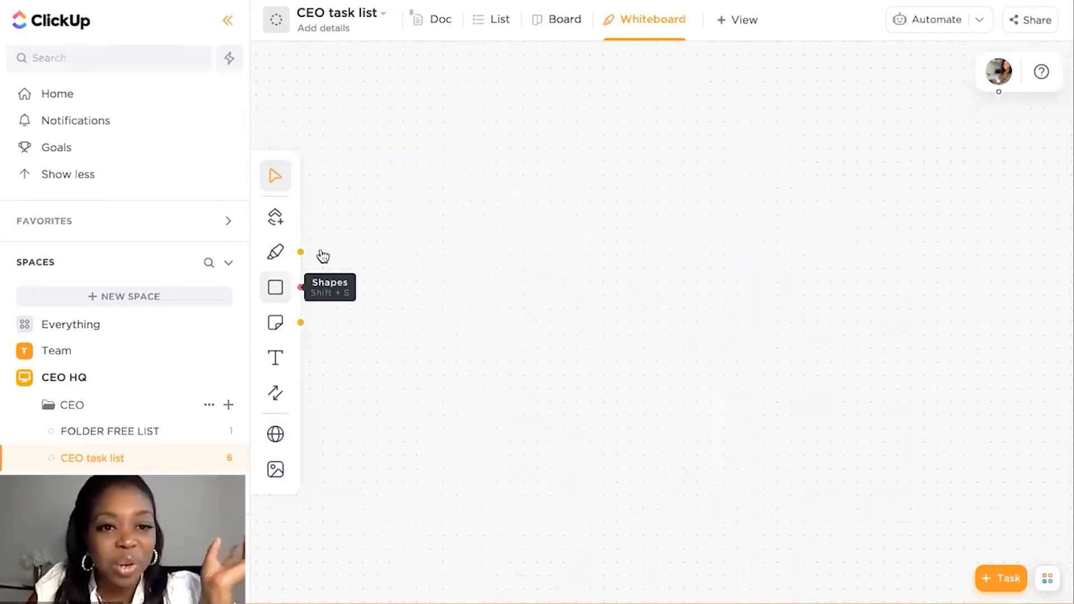
{"action": "left_click", "coordinate": [450, 218]}
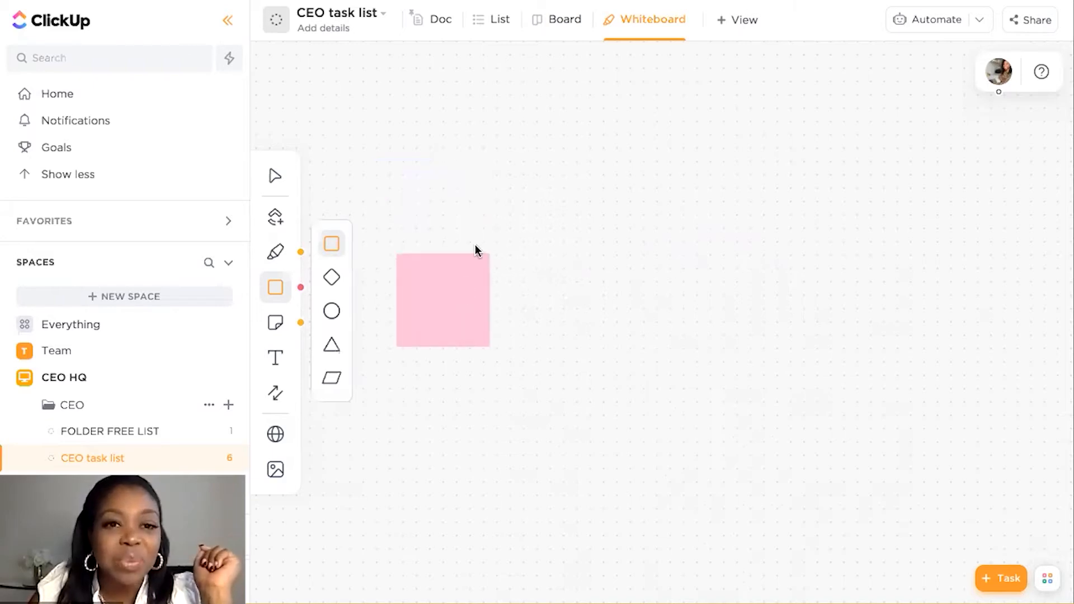
{"action": "left_click", "coordinate": [473, 317]}
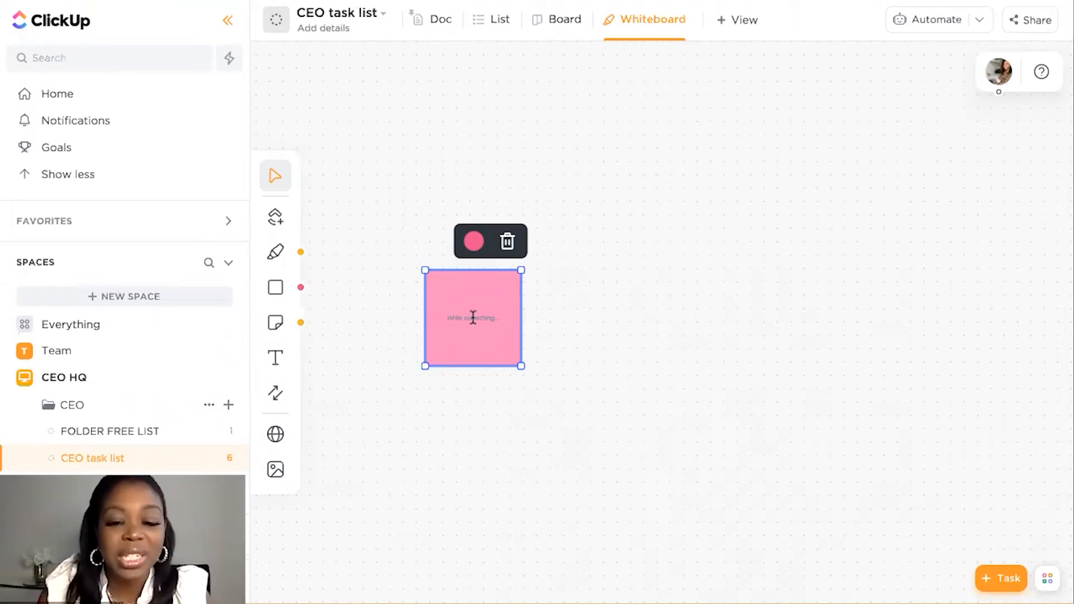
{"action": "type", "text": "B"}
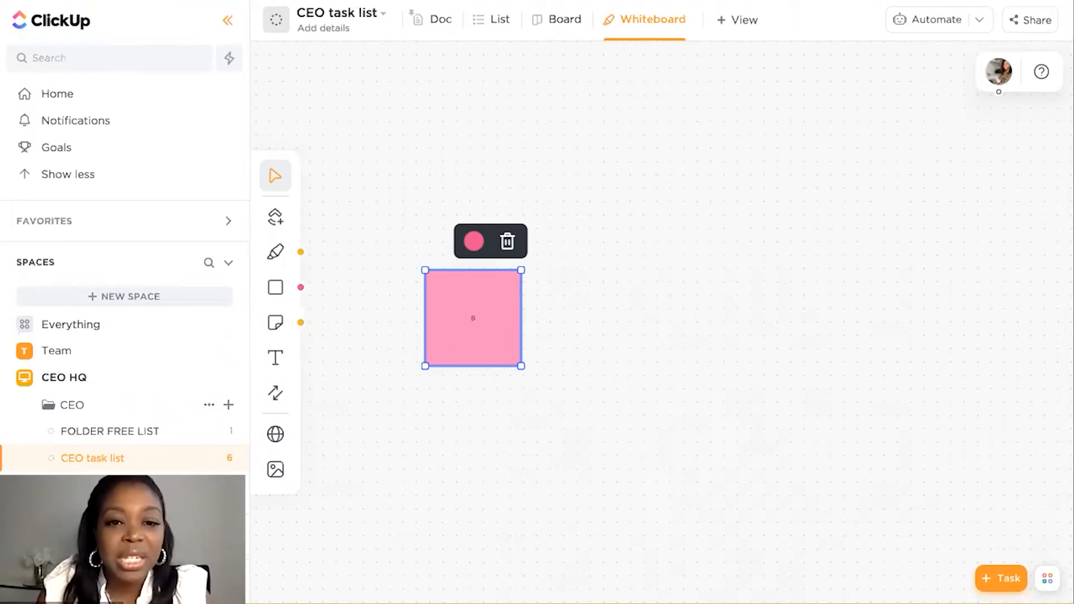
{"action": "type", "text": "iz"}
{"action": "type", "text": " Mariz"}
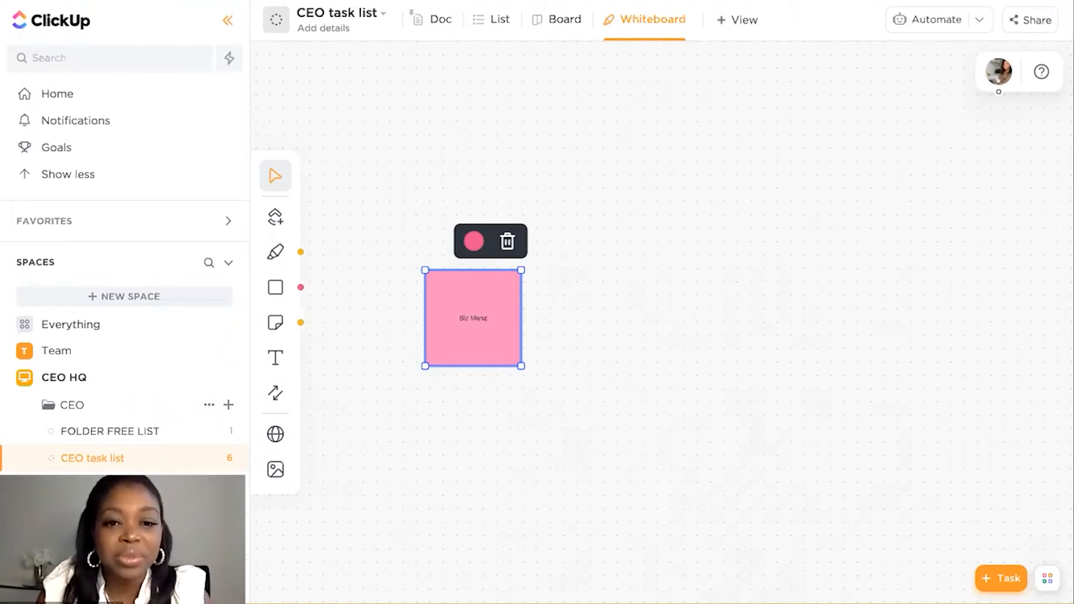
{"action": "type", "text": "gement"}
{"action": "left_click", "coordinate": [470, 397]}
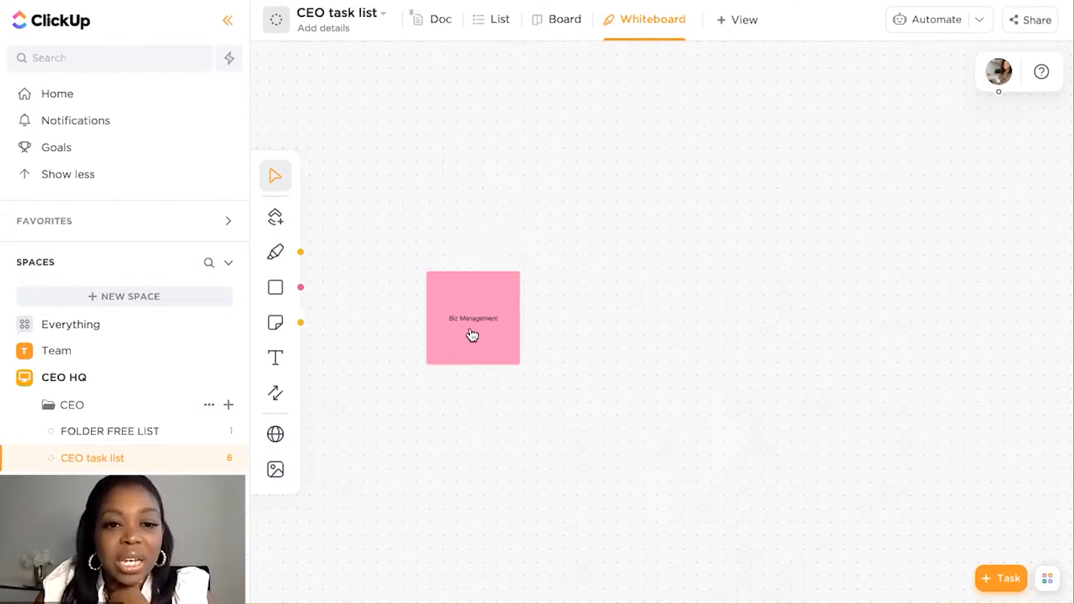
{"action": "left_click_drag", "start_coordinate": [470, 335], "coordinate": [451, 389]}
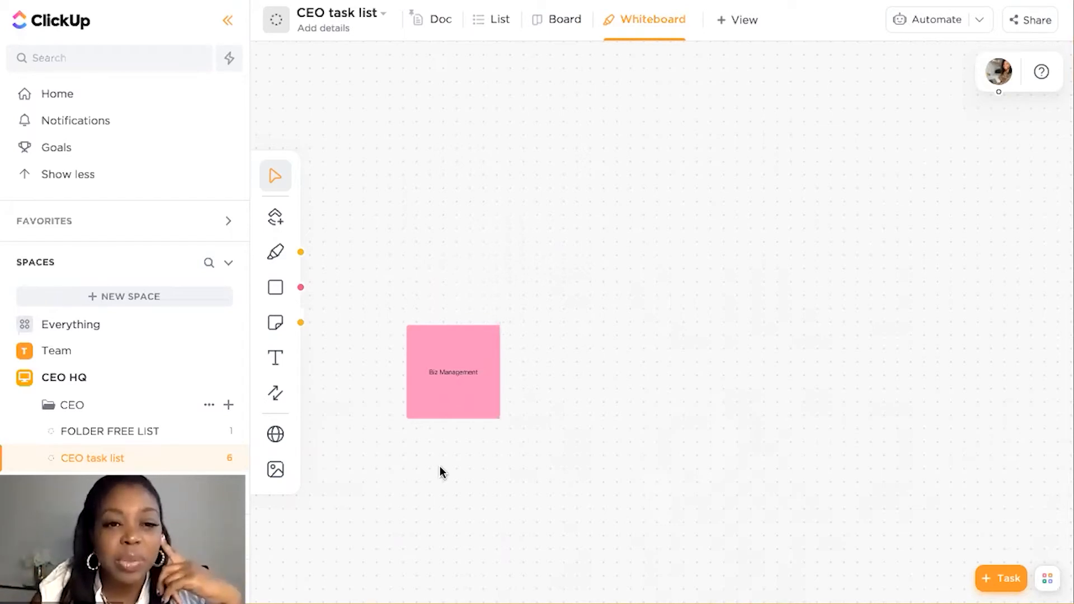
Add a diamond labeled "Operations" above and to the right of the Biz Management square
{"action": "left_click", "coordinate": [276, 287]}
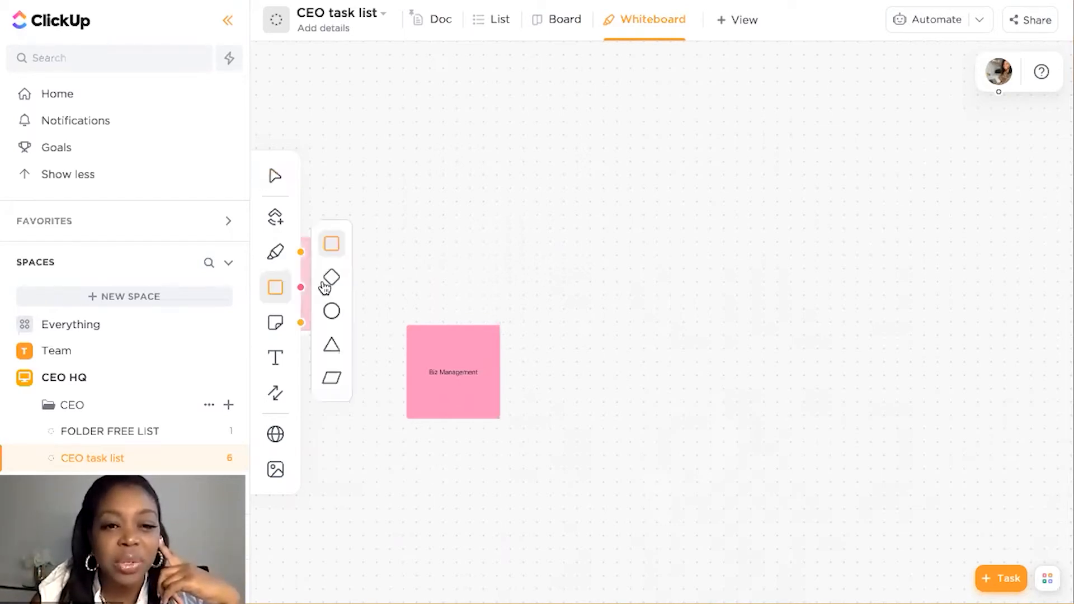
{"action": "left_click", "coordinate": [331, 278]}
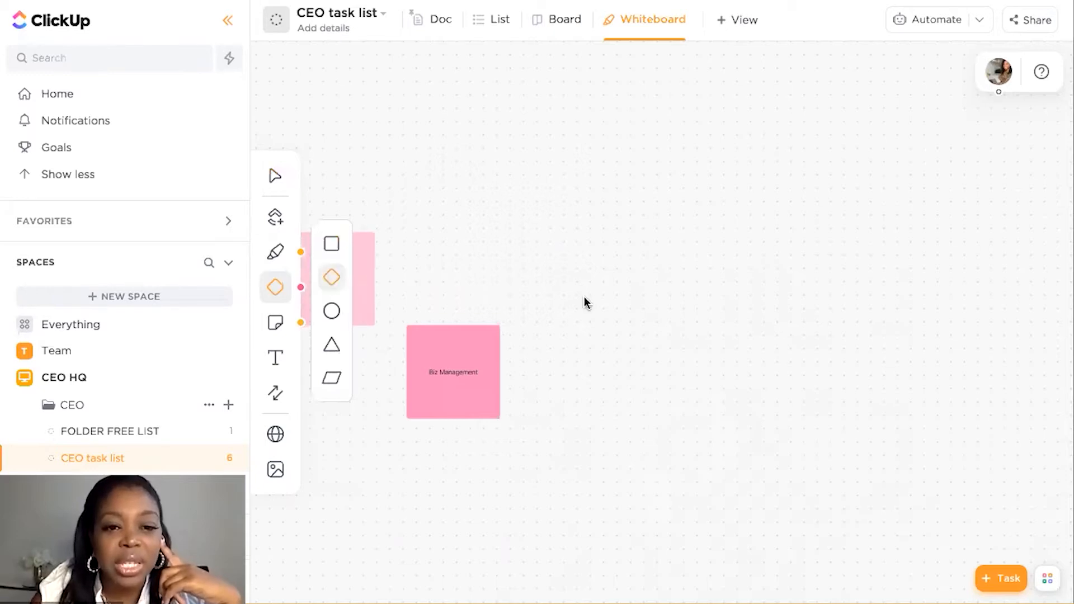
{"action": "left_click", "coordinate": [676, 193]}
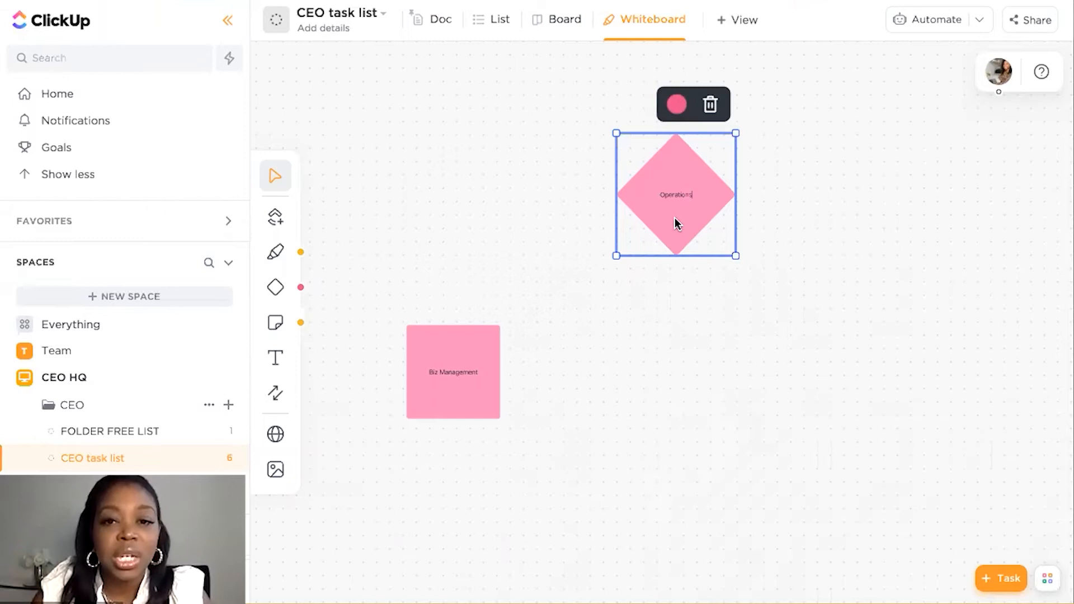
Add a second diamond labeled "Sales" directly below the Operations diamond
{"action": "left_click", "coordinate": [276, 287]}
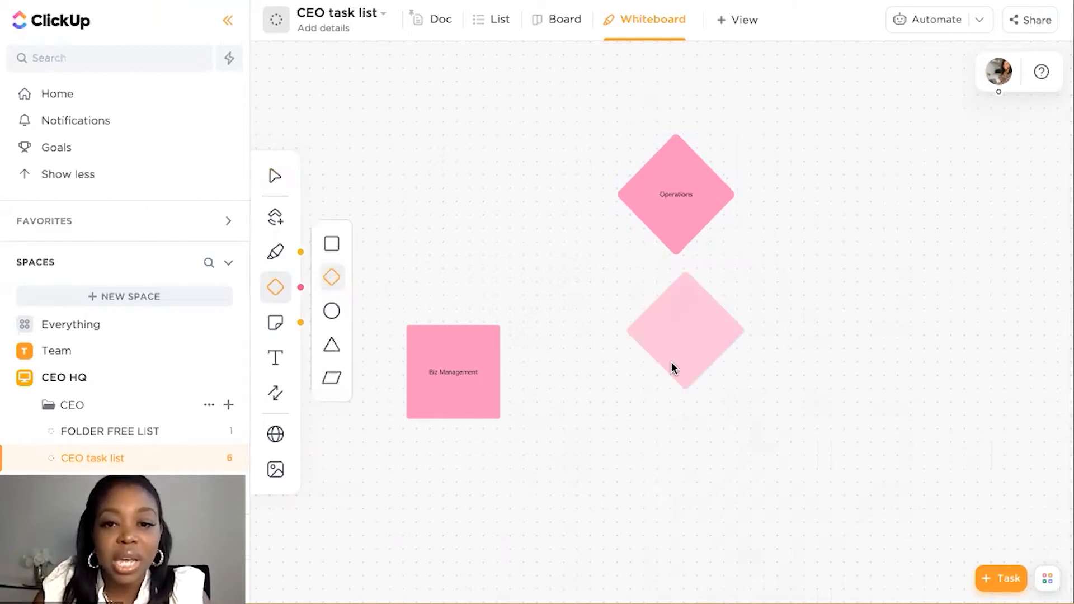
{"action": "left_click", "coordinate": [672, 362]}
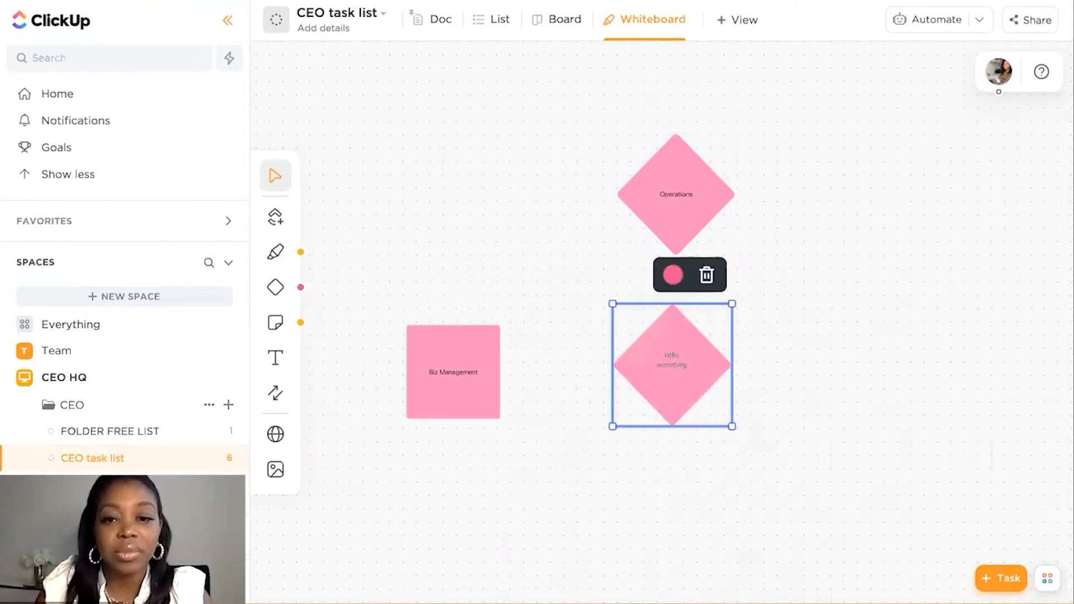
{"action": "type", "text": "Sales"}
{"action": "left_click", "coordinate": [669, 453]}
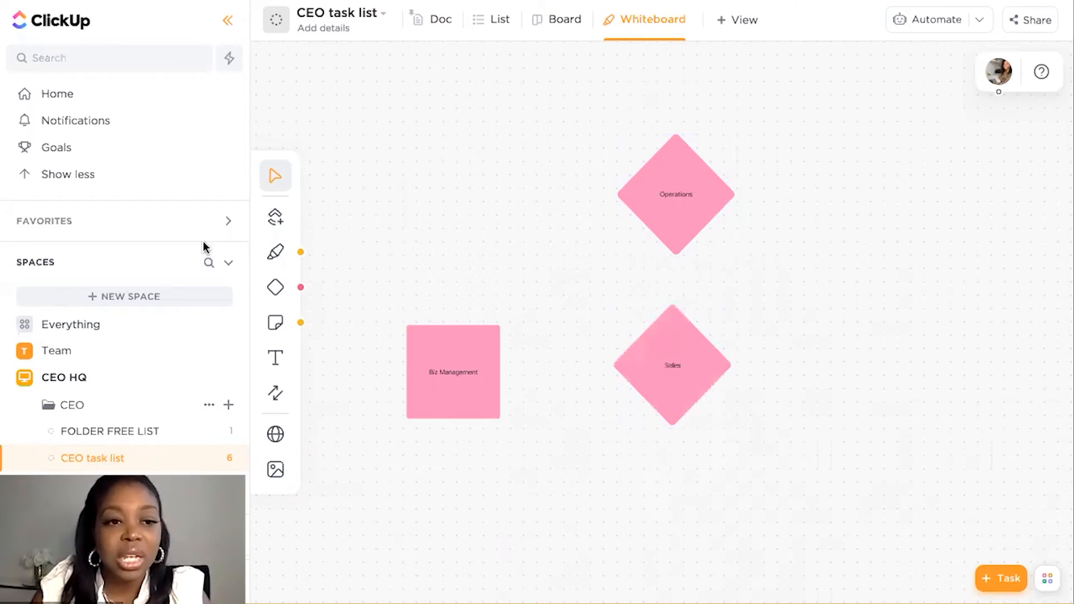
Add a third diamond labeled "Marketing" below the Sales diamond
{"action": "scroll", "coordinate": [281, 294], "scroll_direction": "down", "scroll_amount": 2}
{"action": "left_click", "coordinate": [275, 288]}
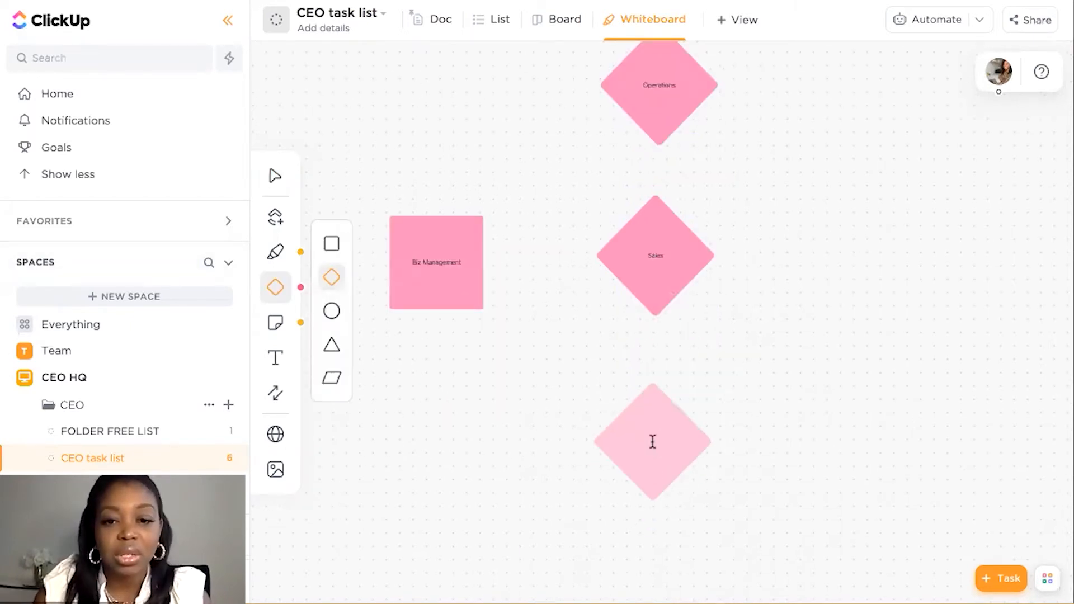
{"action": "left_click", "coordinate": [652, 442]}
{"action": "type", "text": "Marketing"}
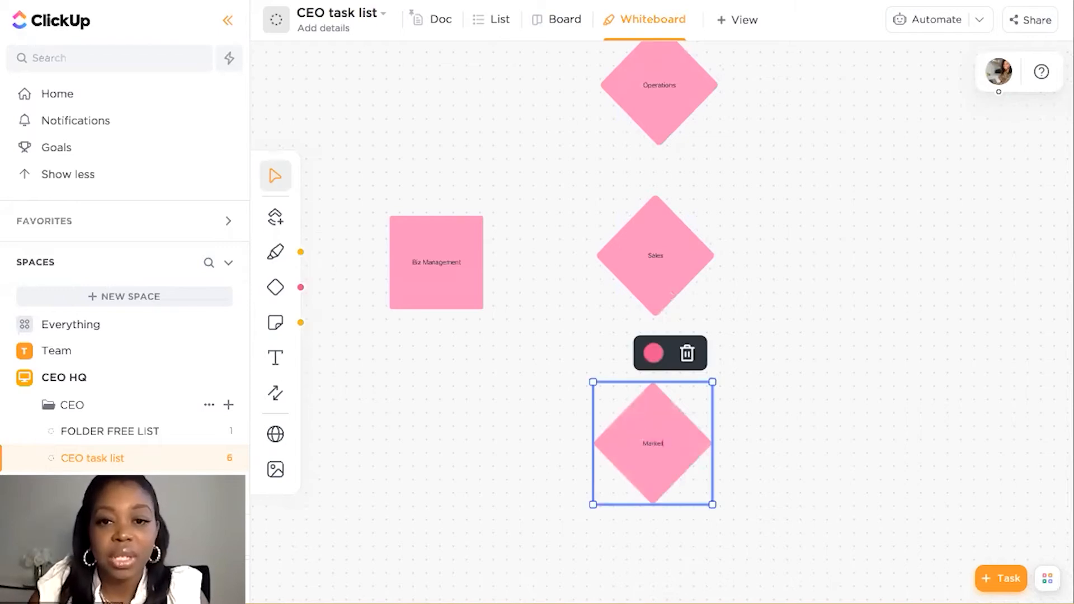
{"action": "left_click", "coordinate": [528, 250]}
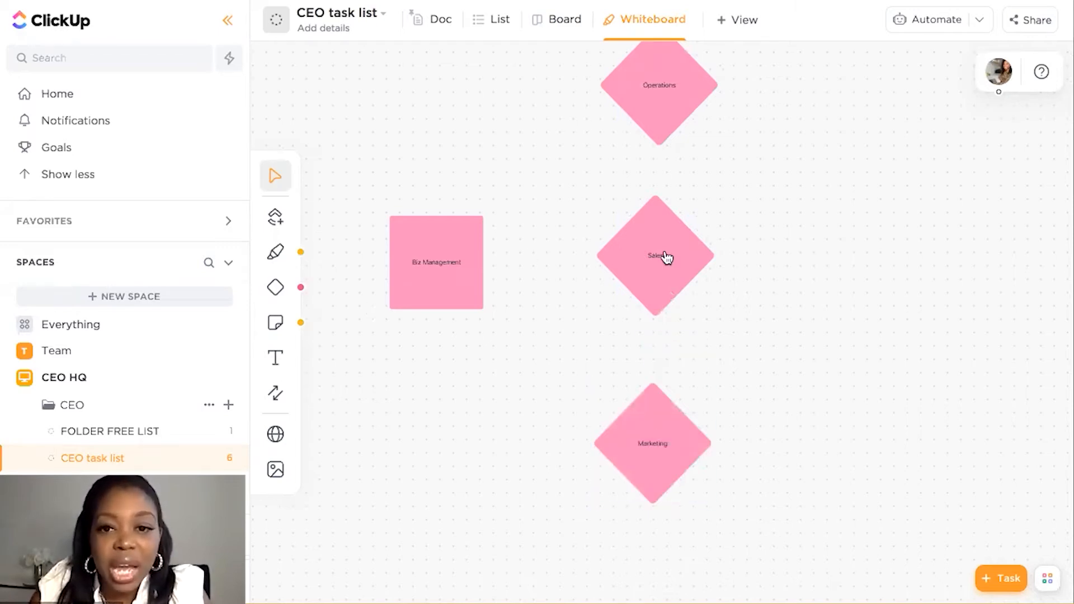
Shrink the Sales, Operations and Marketing diamonds and move all three together closer to the Biz Management square
{"action": "left_click_drag", "start_coordinate": [594, 192], "coordinate": [628, 228]}
{"action": "left_click", "coordinate": [638, 100]}
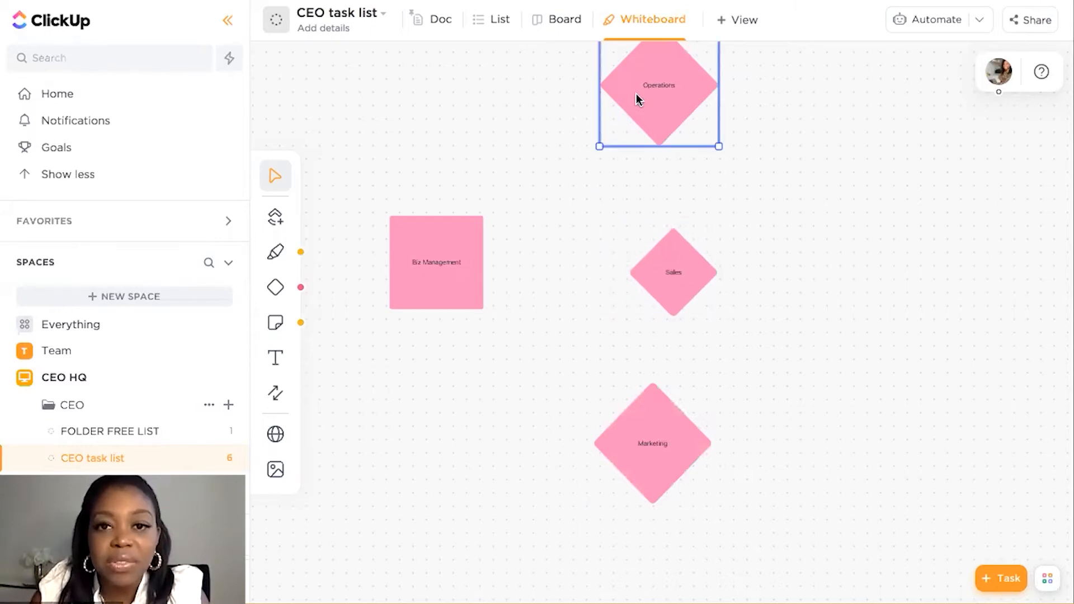
{"action": "scroll", "coordinate": [580, 109], "scroll_direction": "up", "scroll_amount": 3}
{"action": "left_click_drag", "start_coordinate": [584, 107], "coordinate": [621, 146]}
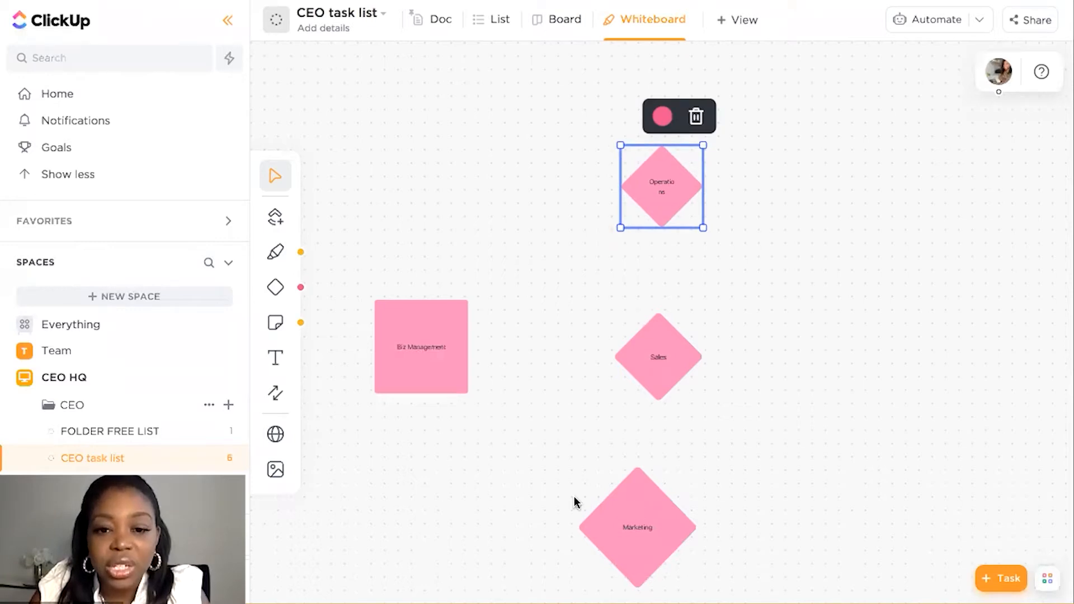
{"action": "left_click", "coordinate": [613, 513]}
{"action": "left_click_drag", "start_coordinate": [578, 466], "coordinate": [614, 499]}
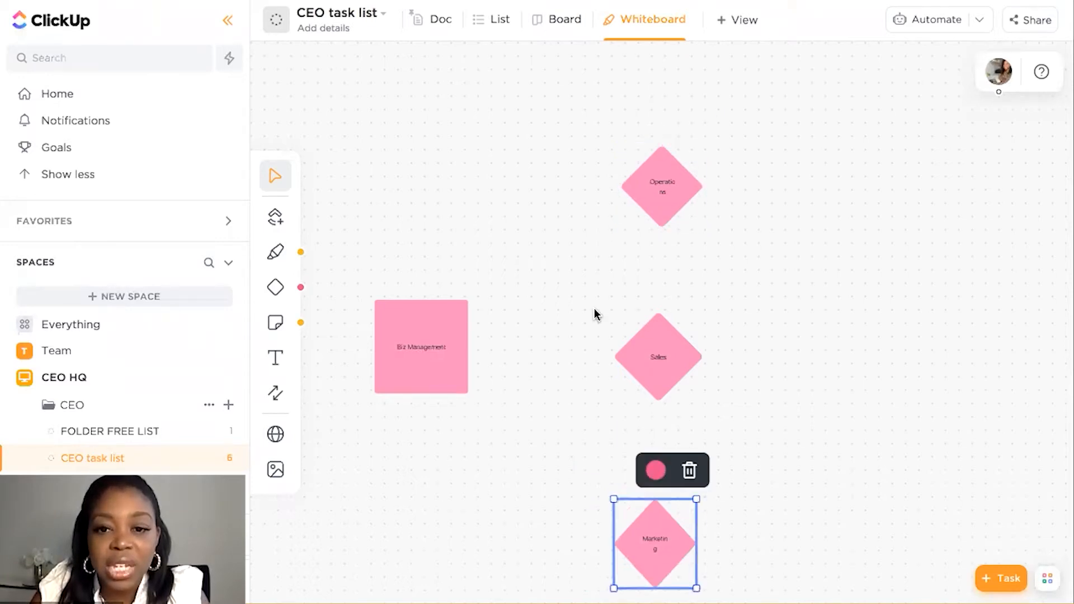
{"action": "left_click", "coordinate": [589, 196]}
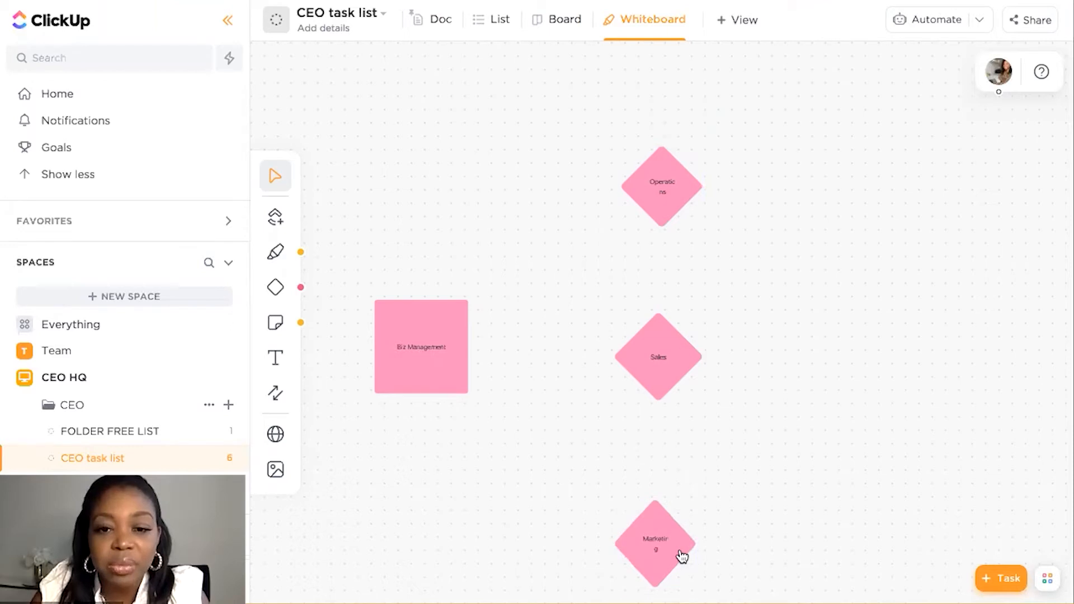
{"action": "left_click_drag", "start_coordinate": [637, 554], "coordinate": [627, 547]}
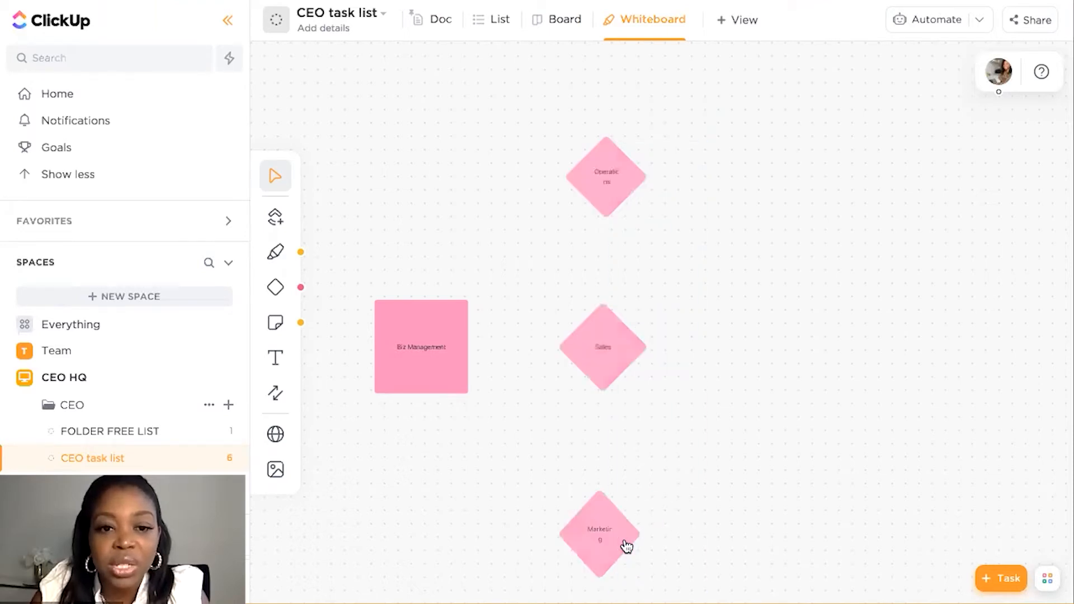
Change the fill color of the Biz Management square to yellow
{"action": "left_click", "coordinate": [409, 379]}
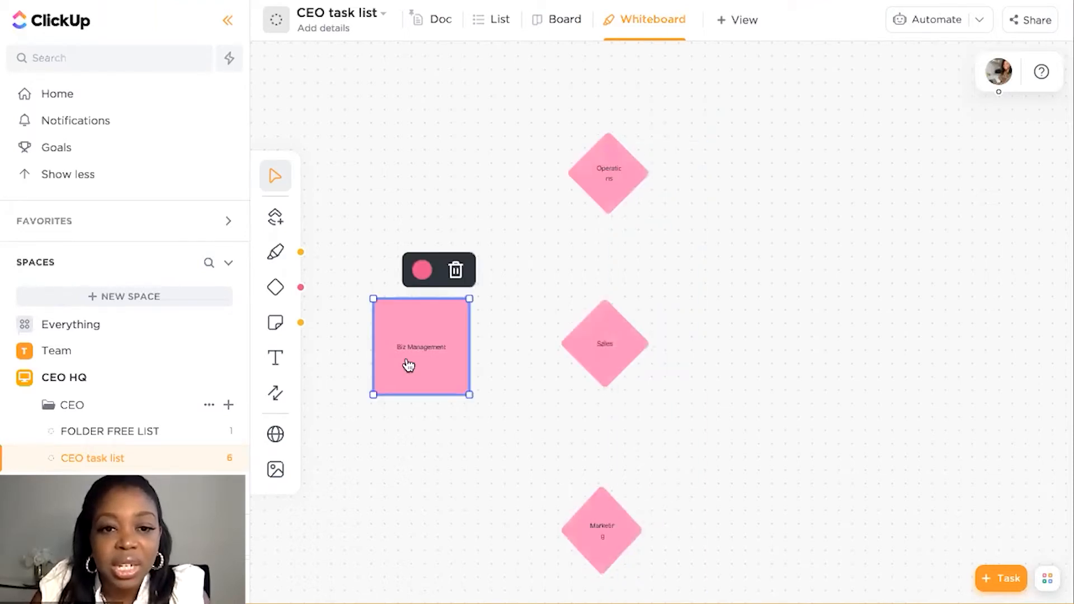
{"action": "left_click", "coordinate": [422, 270]}
{"action": "left_click", "coordinate": [405, 350]}
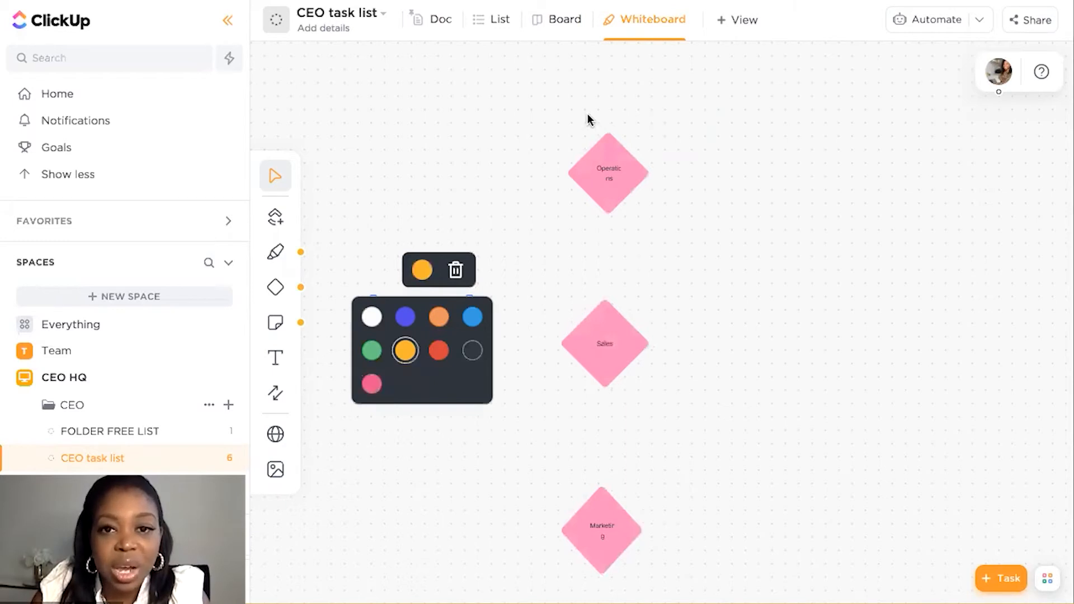
Recolor the Operations, Sales and Marketing diamonds yellow to match the square
{"action": "left_click", "coordinate": [592, 184]}
{"action": "left_click", "coordinate": [609, 103]}
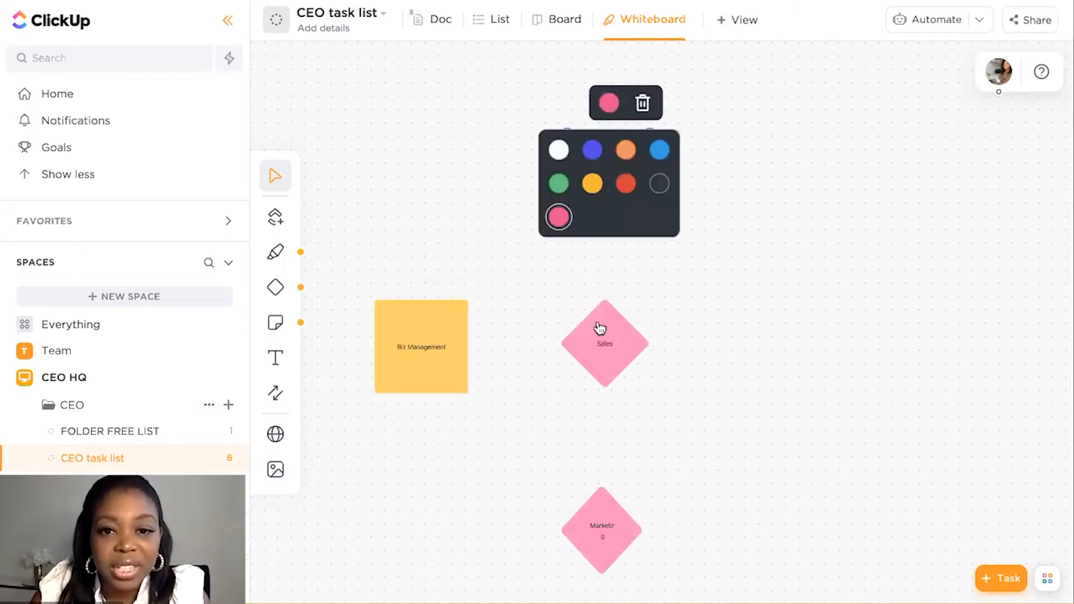
{"action": "left_click", "coordinate": [592, 184]}
{"action": "left_click", "coordinate": [604, 341]}
{"action": "left_click", "coordinate": [606, 270]}
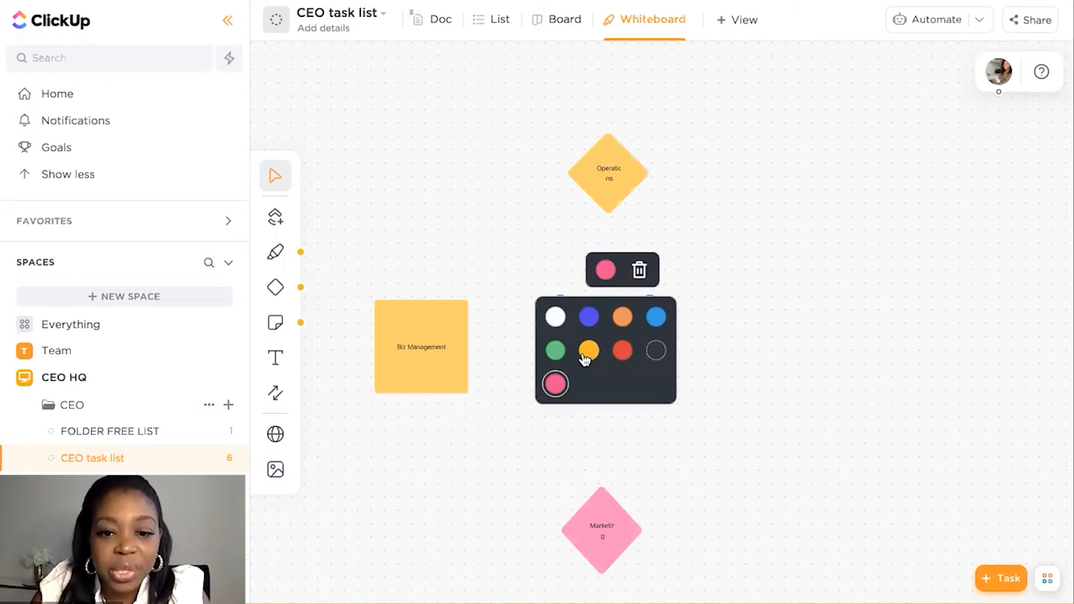
{"action": "left_click", "coordinate": [579, 537]}
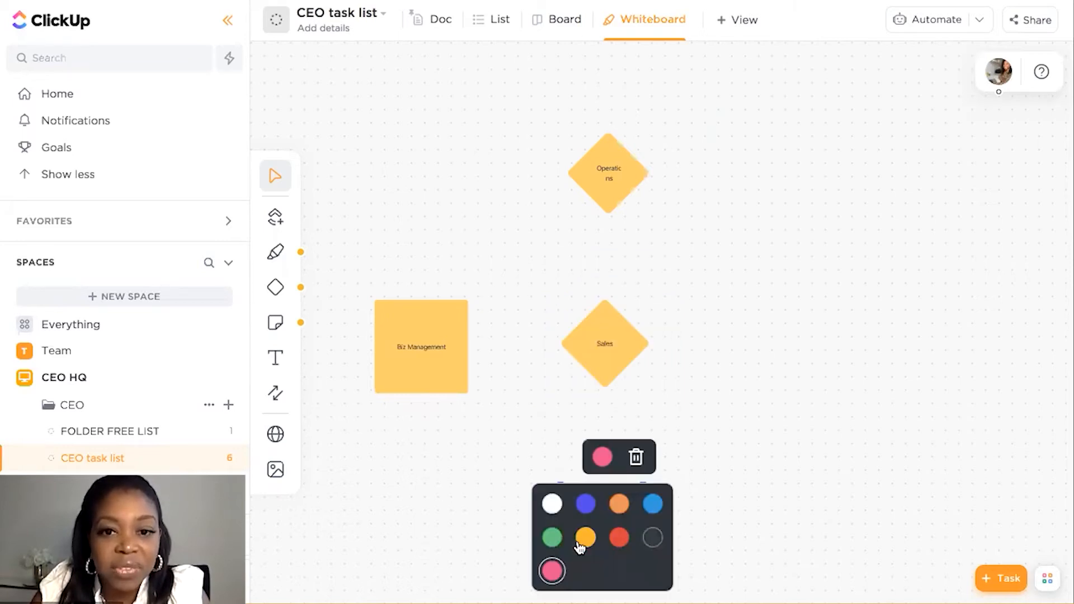
{"action": "left_click", "coordinate": [579, 538]}
Enlarge the Marketing and Operations diamonds slightly to give their labels more room
{"action": "left_click", "coordinate": [567, 529]}
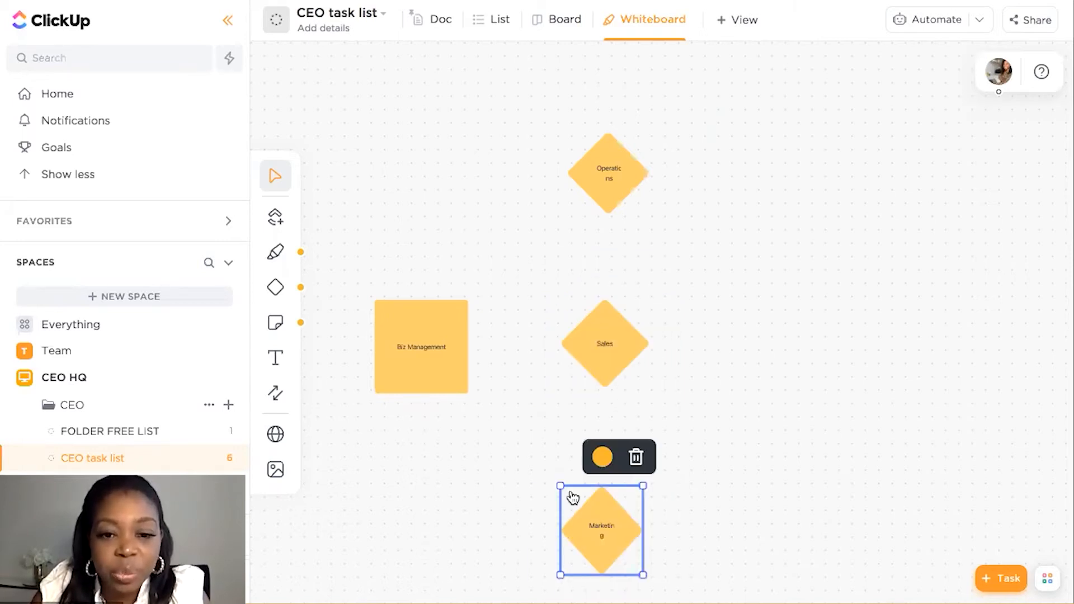
{"action": "left_click_drag", "start_coordinate": [561, 487], "coordinate": [549, 476]}
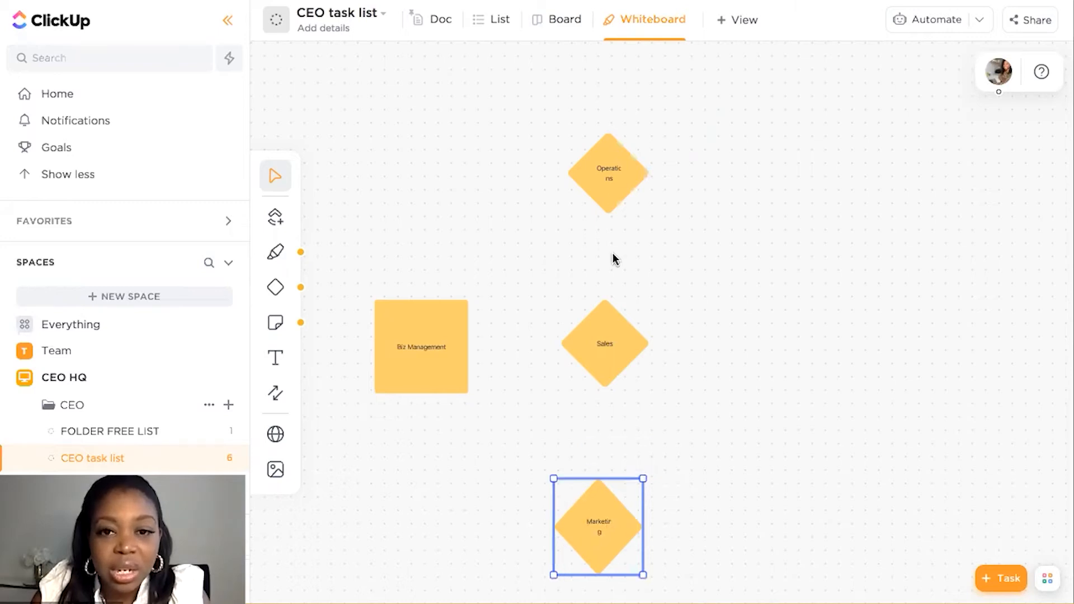
{"action": "left_click", "coordinate": [570, 133]}
{"action": "left_click_drag", "start_coordinate": [570, 135], "coordinate": [560, 125]}
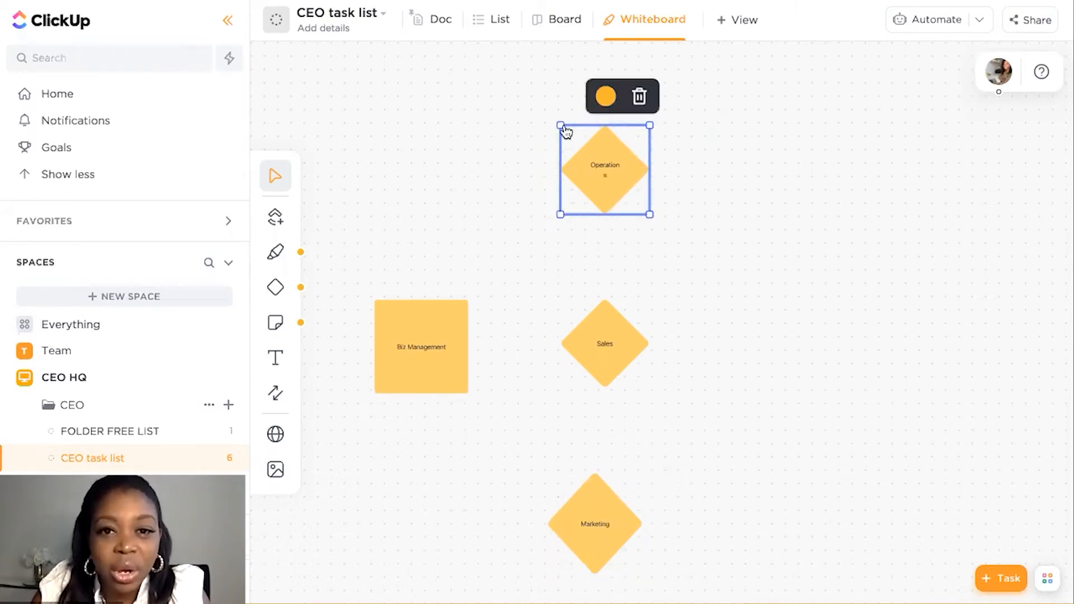
{"action": "left_click", "coordinate": [561, 126]}
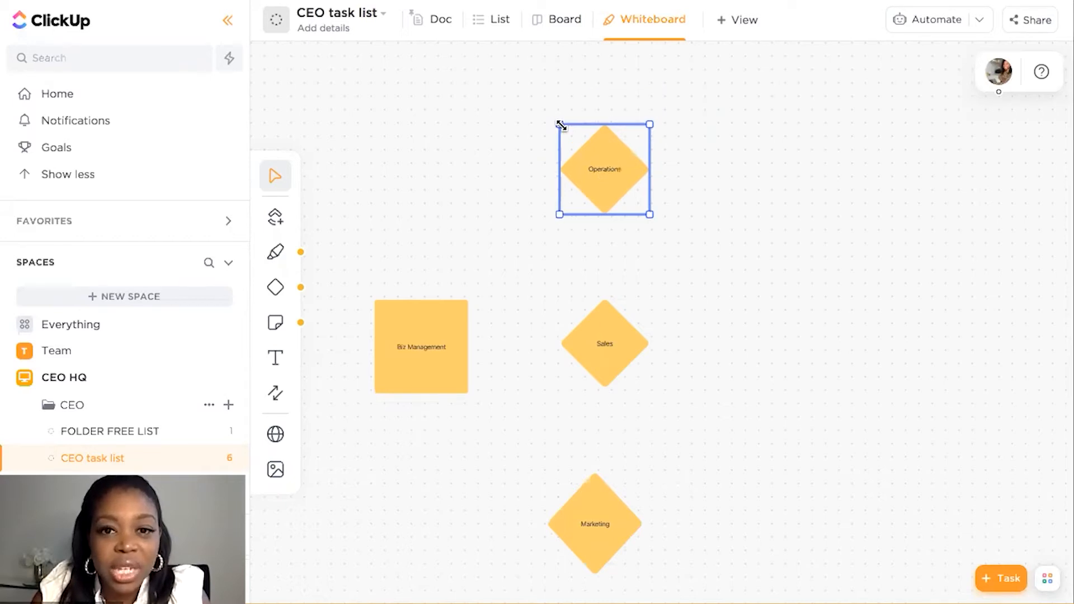
Make the label text of the Operations, Sales and Marketing diamonds bold
{"action": "left_click", "coordinate": [605, 174]}
{"action": "double_click", "coordinate": [605, 174]}
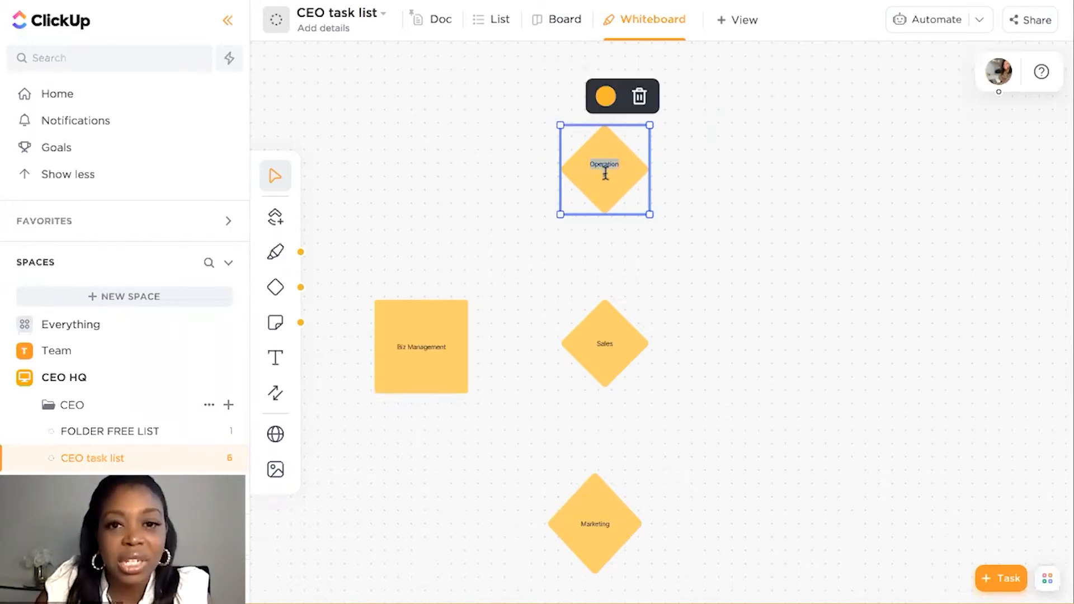
{"action": "double_click", "coordinate": [609, 342]}
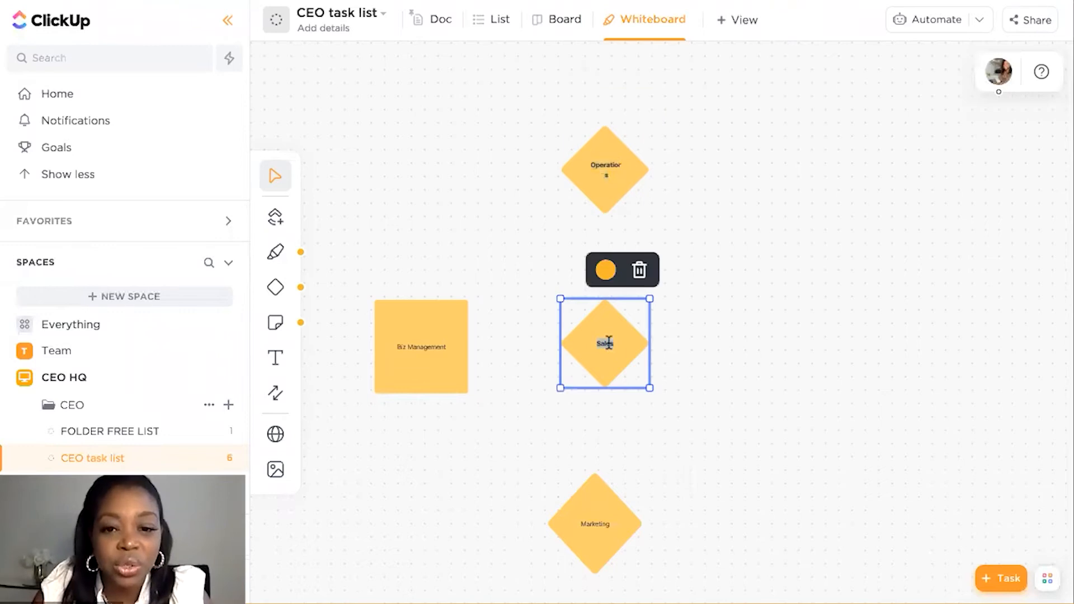
{"action": "double_click", "coordinate": [594, 524]}
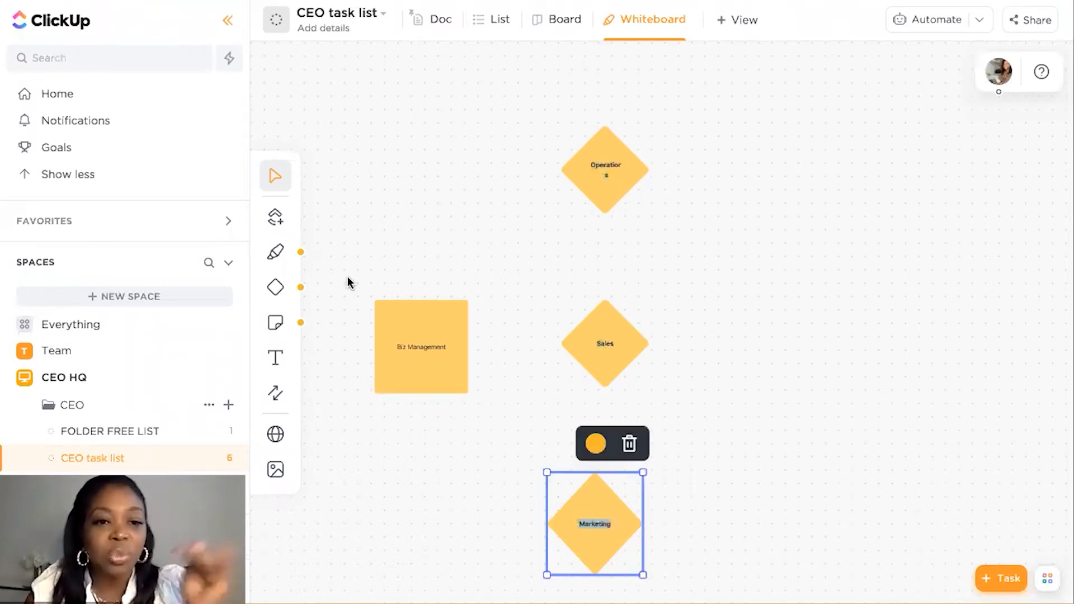
Place an empty text box above the Biz Management square and make the square's label bold
{"action": "left_click", "coordinate": [271, 364]}
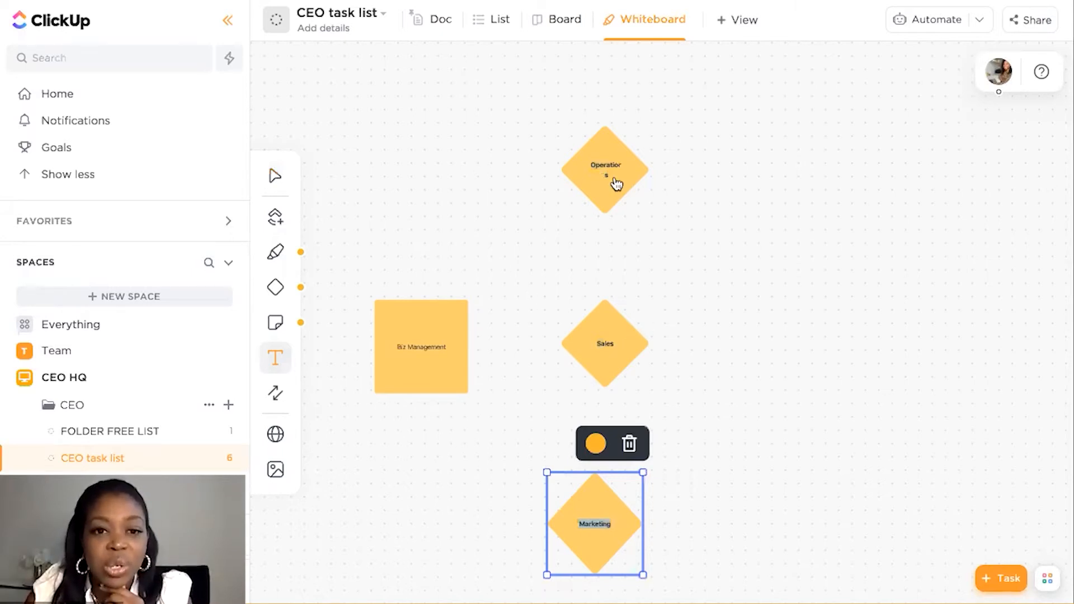
{"action": "left_click", "coordinate": [423, 348]}
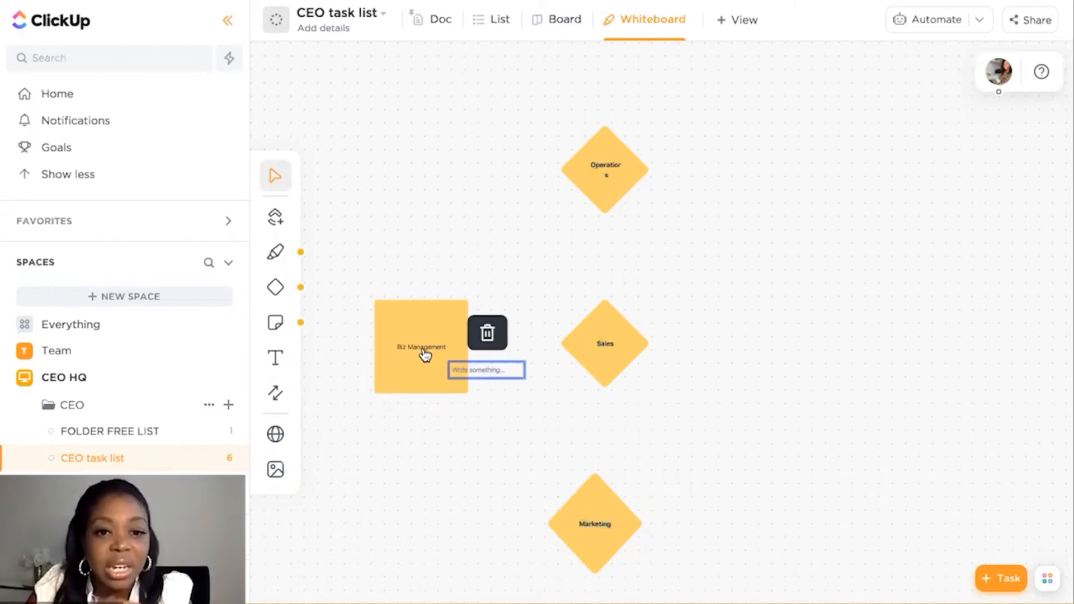
{"action": "double_click", "coordinate": [423, 348]}
{"action": "left_click", "coordinate": [435, 287]}
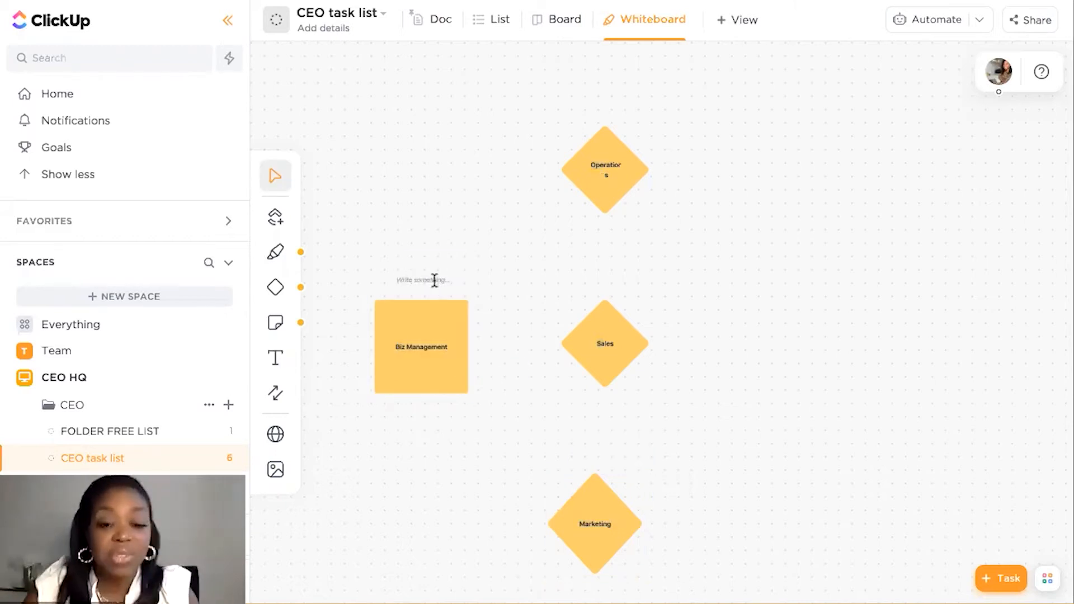
{"action": "left_click", "coordinate": [435, 279]}
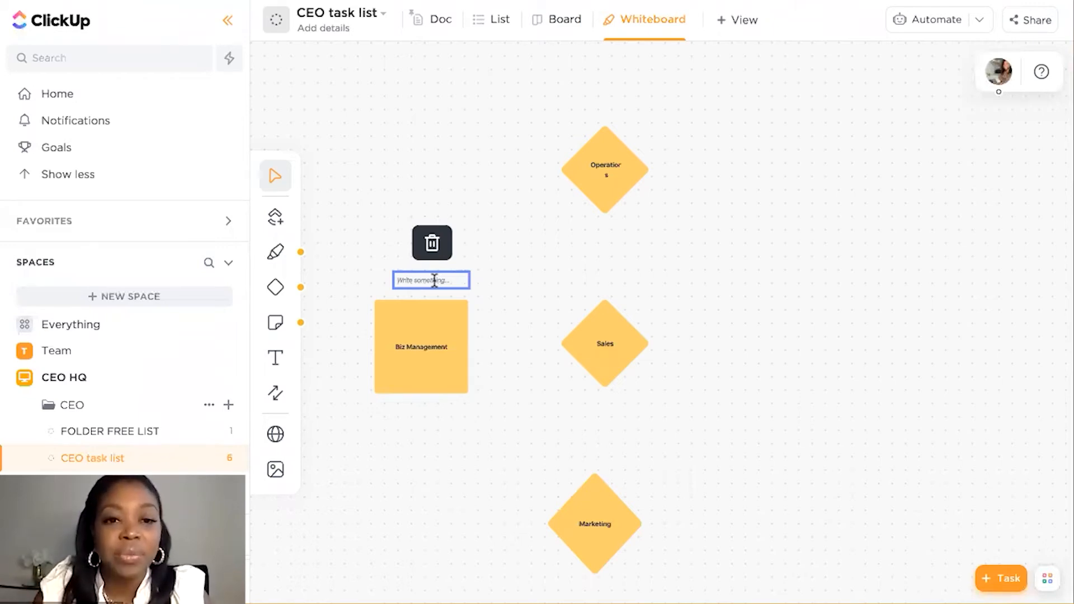
{"action": "left_click", "coordinate": [435, 280]}
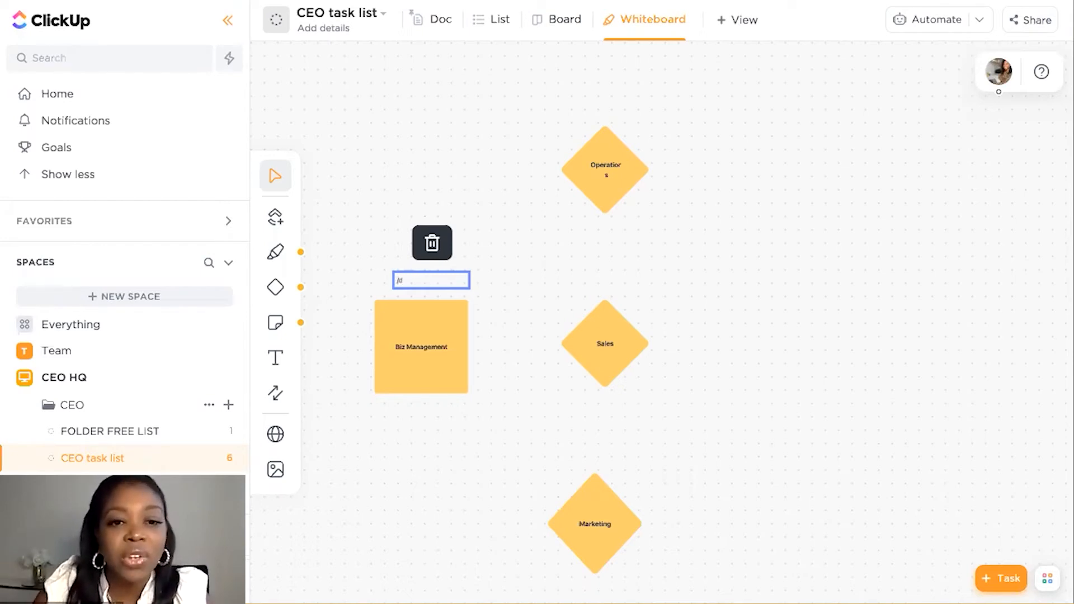
{"action": "left_click", "coordinate": [369, 241]}
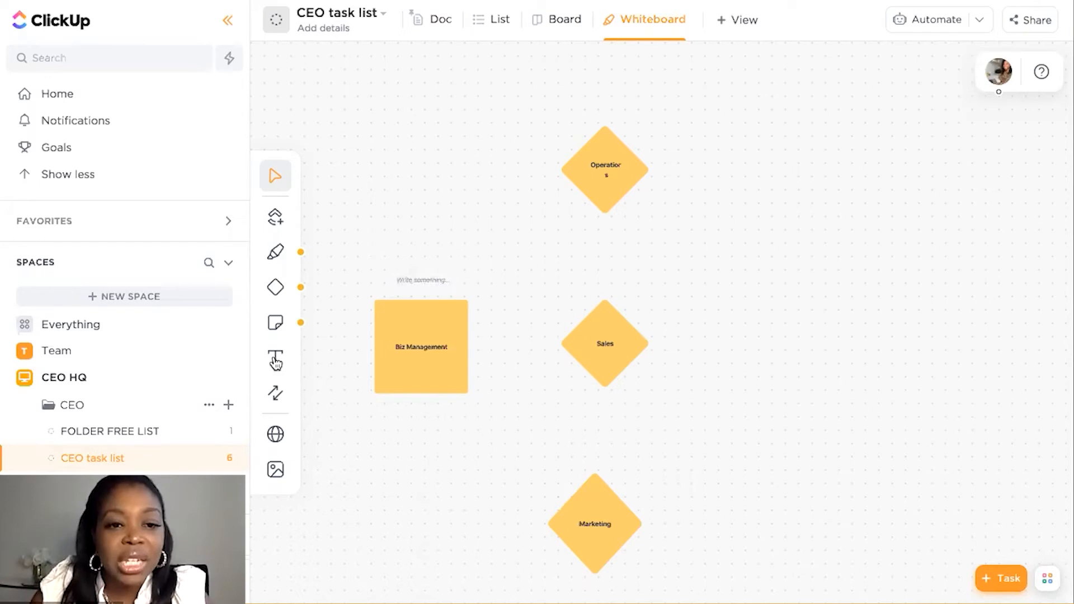
Add a second text box between the Biz Management square and Operations diamond, try the text "/task" in it and clear it
{"action": "left_click", "coordinate": [275, 361]}
{"action": "left_click", "coordinate": [407, 187]}
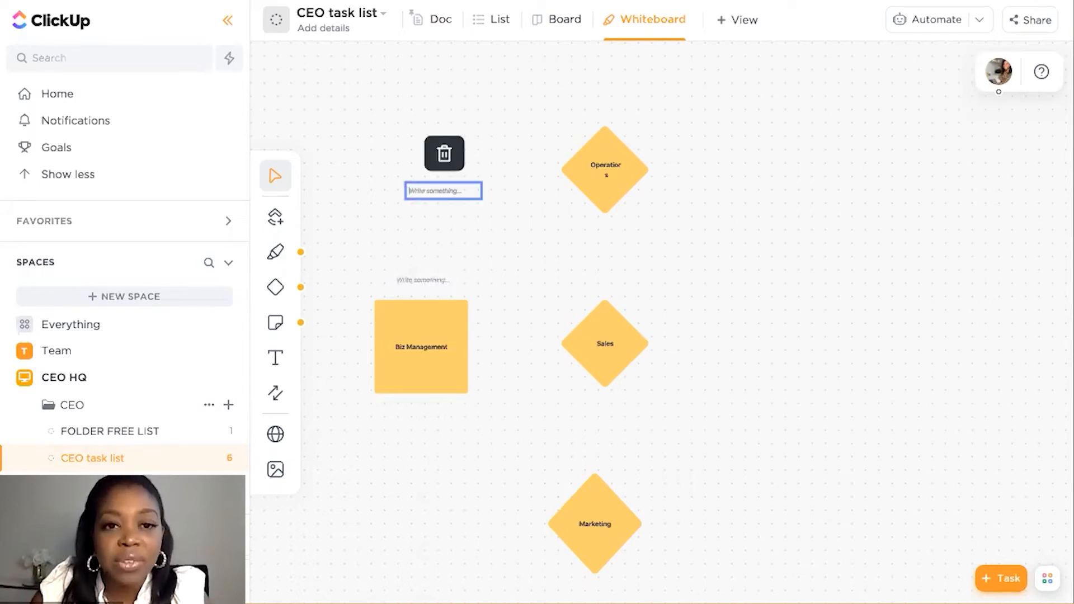
{"action": "type", "text": "/task"}
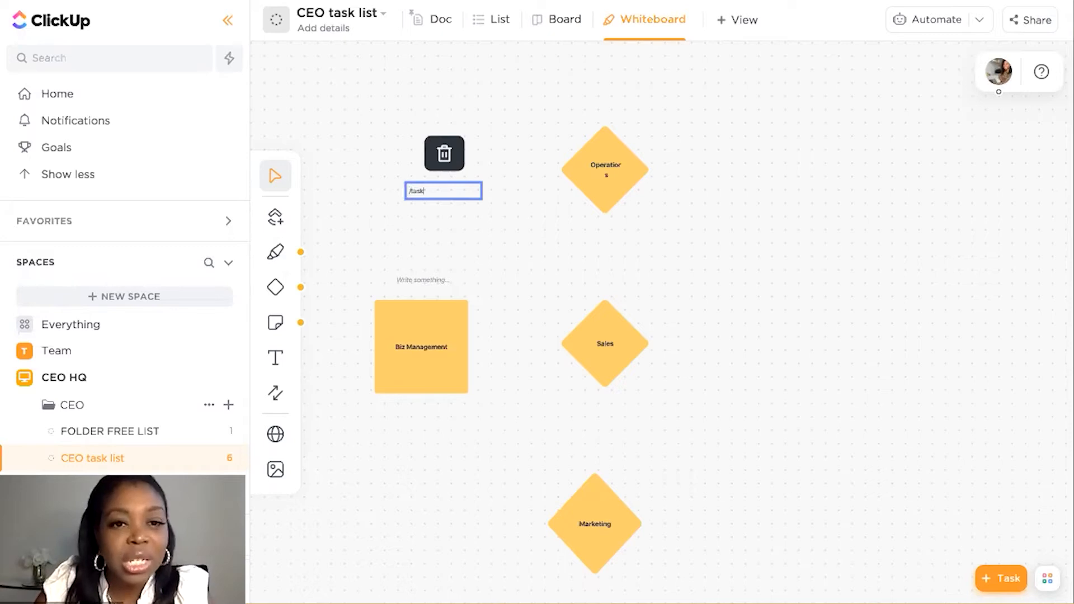
{"action": "key", "text": "BackSpace"}
{"action": "key", "text": "BackSpace"}
{"action": "key", "text": "BackSpace"}
{"action": "key", "text": "BackSpace"}
{"action": "key", "text": "BackSpace"}
{"action": "left_click", "coordinate": [523, 195]}
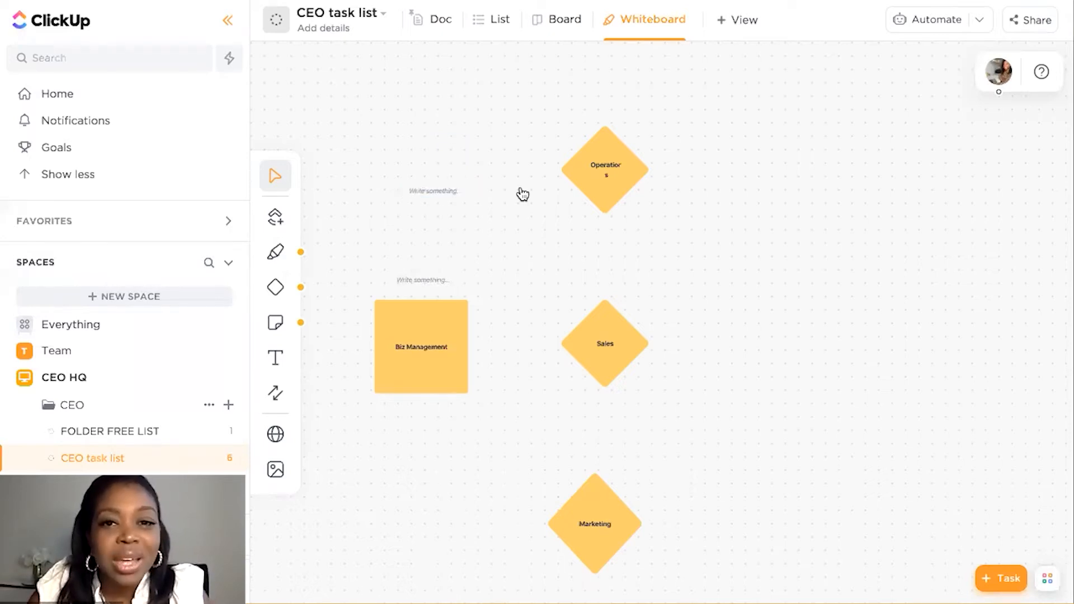
Move the two text boxes above the Operations diamond and Biz Management column, and enter the bold heading SPACE over Biz Management
{"action": "left_click_drag", "start_coordinate": [585, 107], "coordinate": [605, 100]}
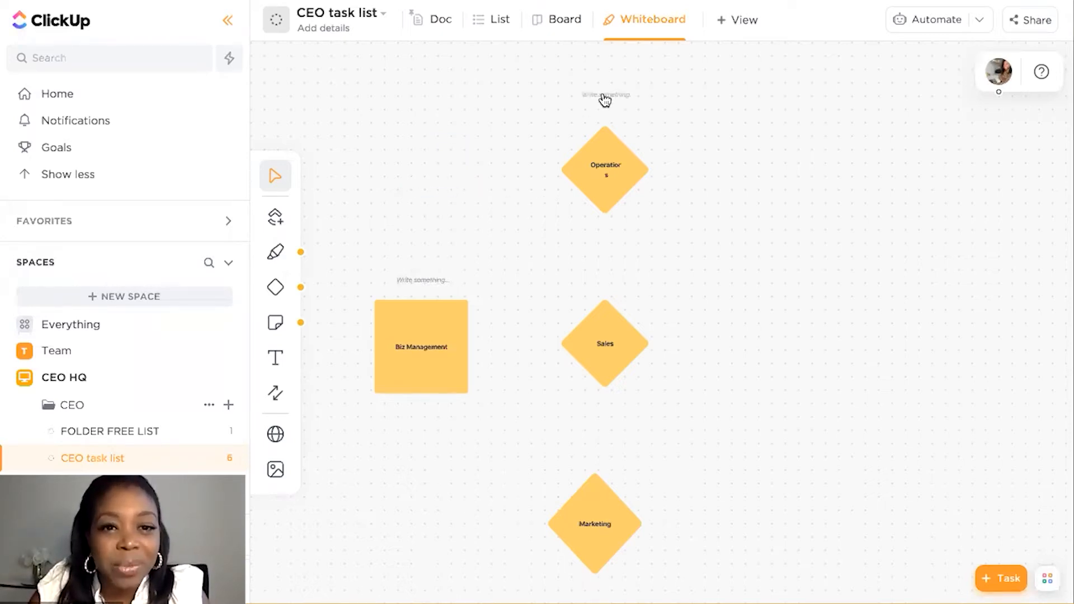
{"action": "left_click_drag", "start_coordinate": [430, 288], "coordinate": [428, 93]}
{"action": "left_click", "coordinate": [427, 92]}
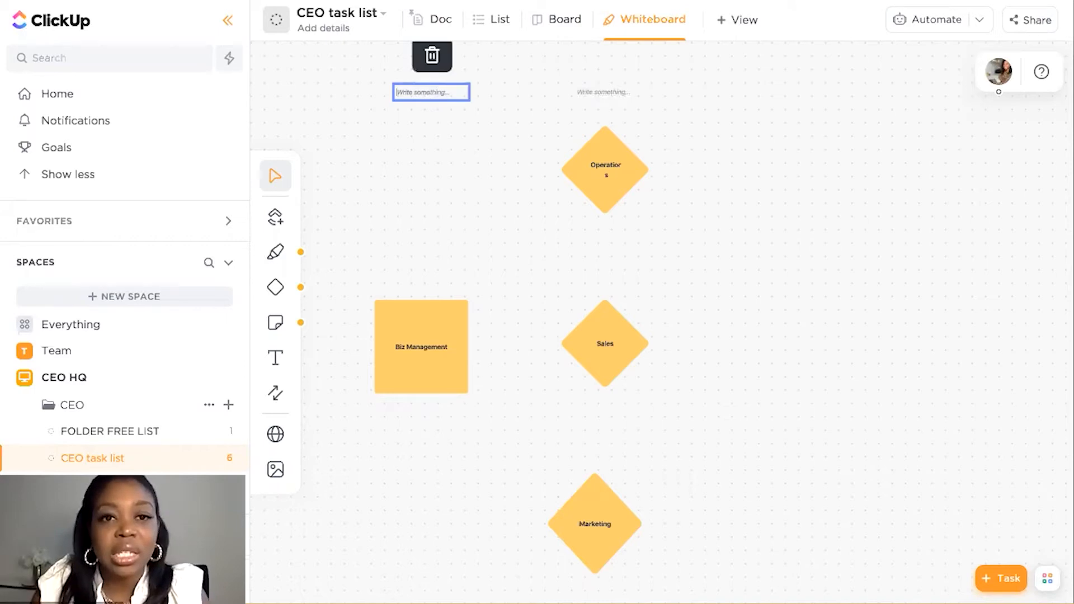
{"action": "type", "text": "SPACE"}
Enter FOLDERS as a bold heading in the text box above the Operations diamond
{"action": "left_click", "coordinate": [607, 92]}
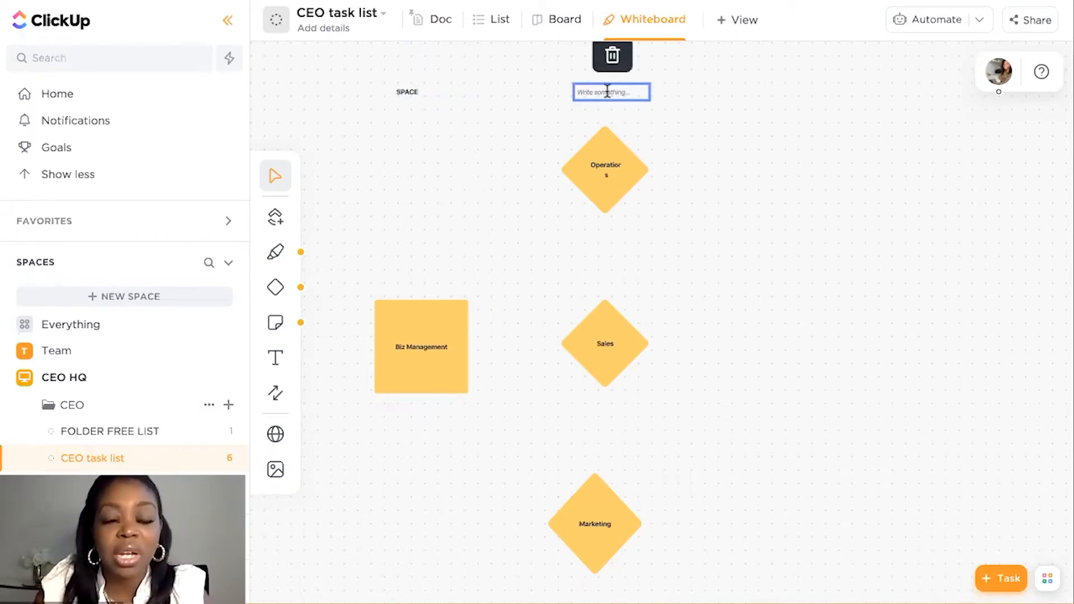
{"action": "type", "text": "FOLDERS"}
{"action": "left_click", "coordinate": [377, 256]}
{"action": "left_click", "coordinate": [609, 94]}
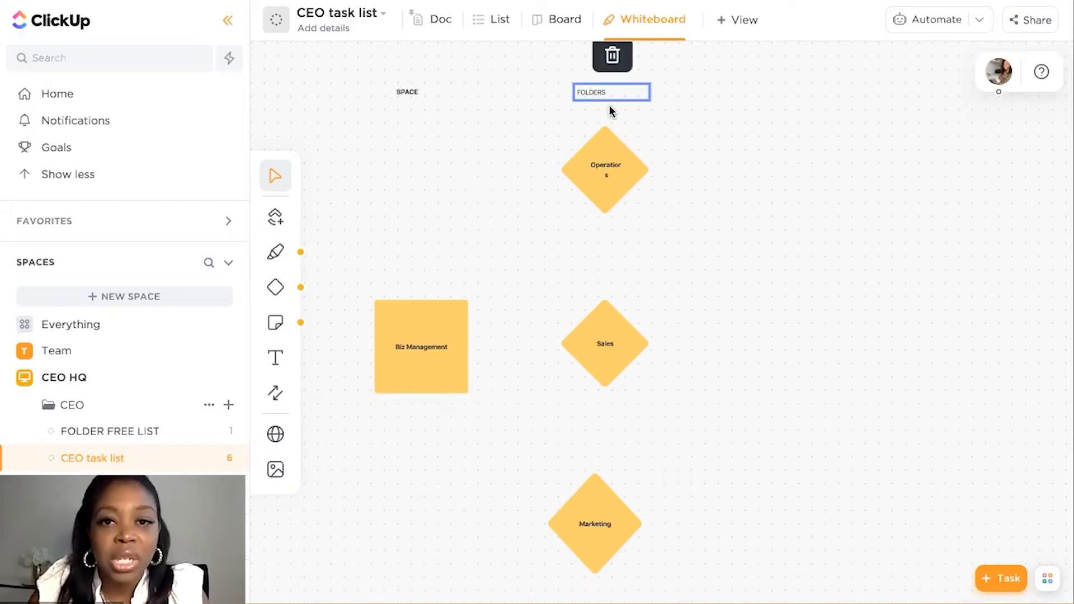
{"action": "left_click", "coordinate": [509, 152]}
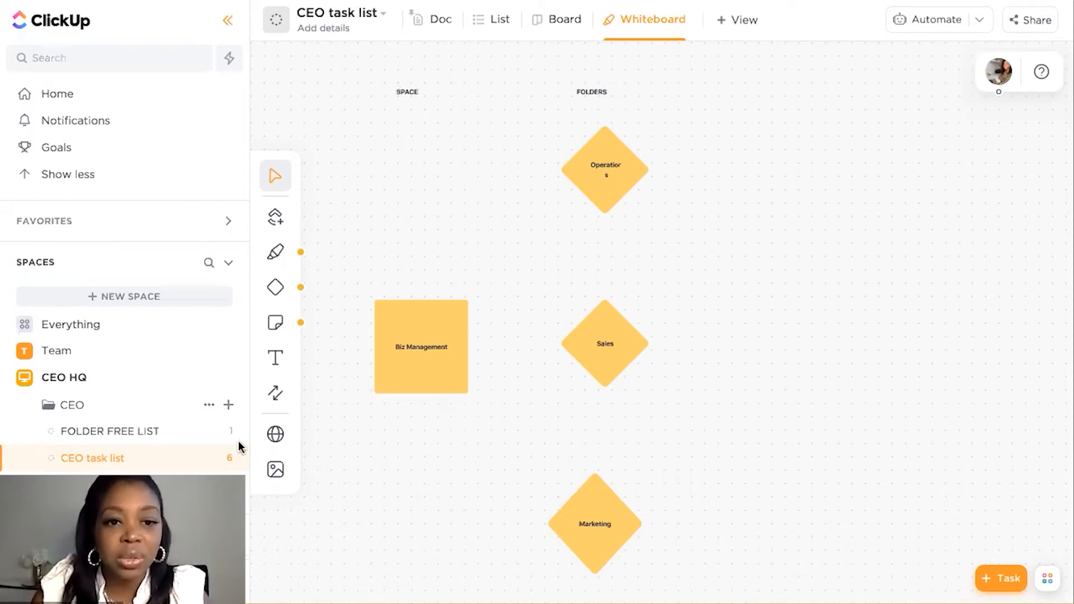
Add a text heading reading LIST for a third column, to the right of FOLDERS
{"action": "key", "text": "t"}
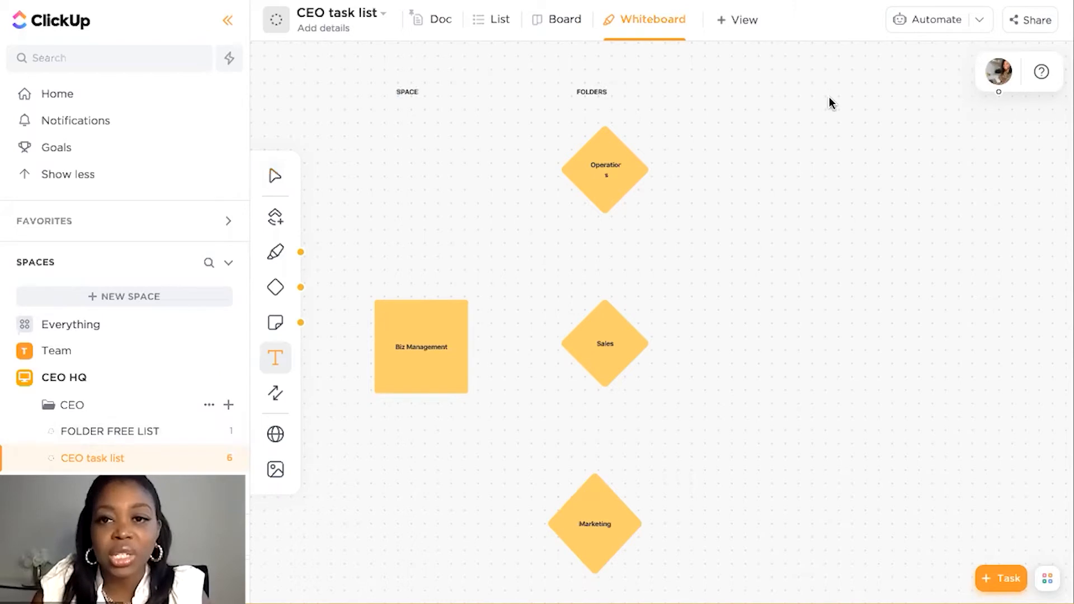
{"action": "left_click", "coordinate": [829, 101]}
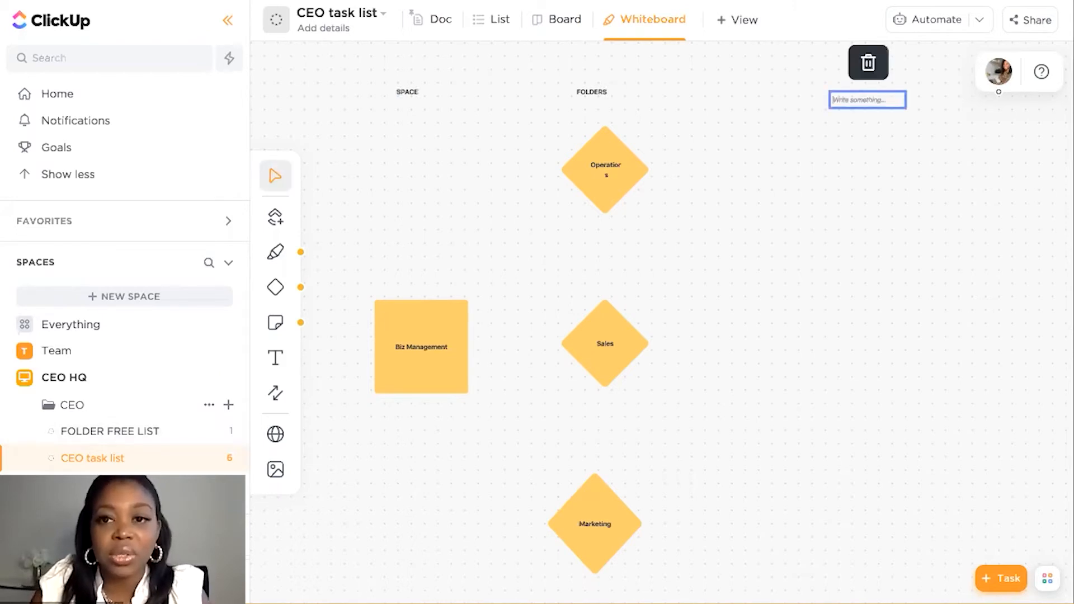
{"action": "type", "text": "LIST"}
{"action": "left_click", "coordinate": [311, 265]}
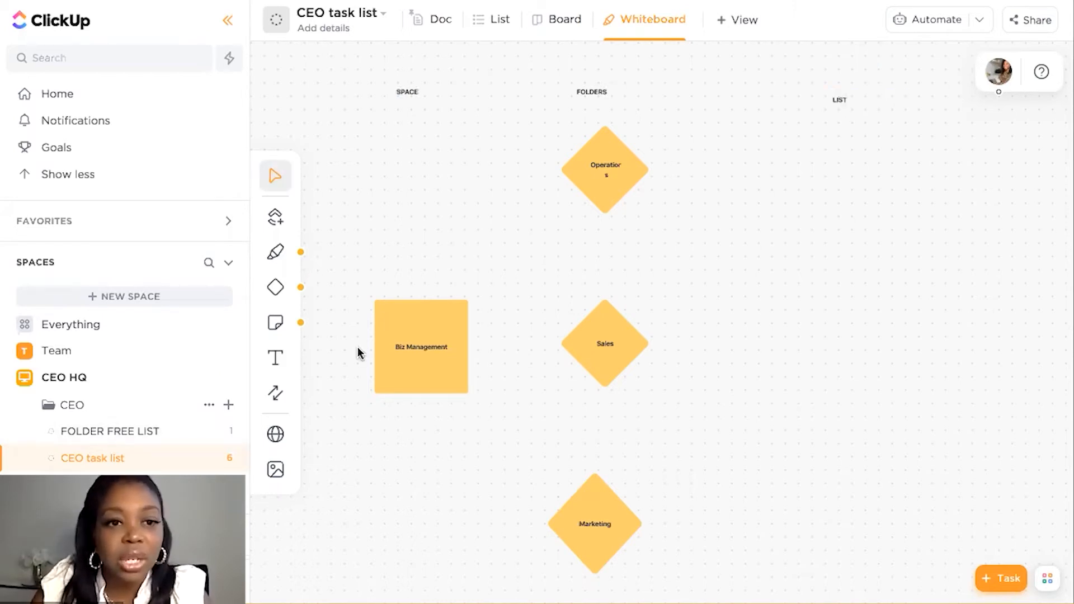
Place a circle in the LIST column level with the Sales diamond and shrink it slightly
{"action": "left_click", "coordinate": [275, 290]}
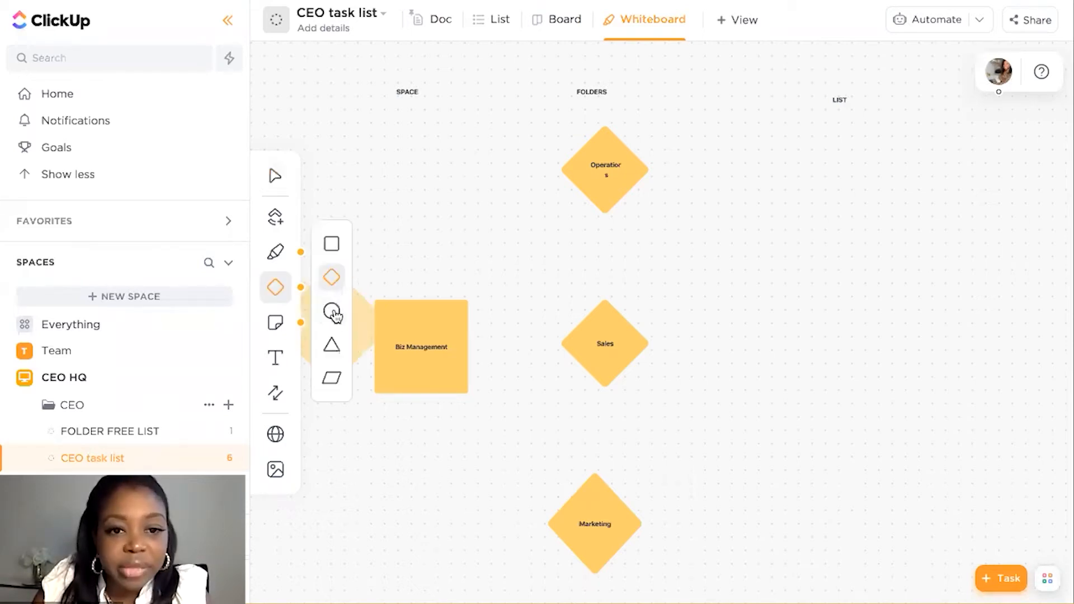
{"action": "left_click", "coordinate": [333, 311]}
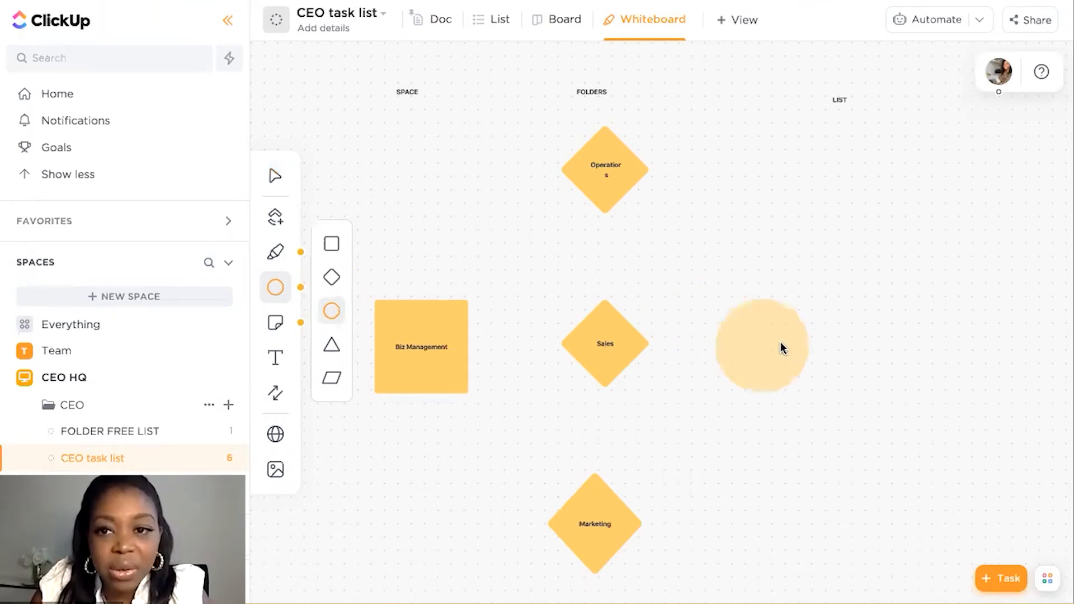
{"action": "left_click", "coordinate": [828, 342]}
{"action": "left_click_drag", "start_coordinate": [780, 294], "coordinate": [797, 309]}
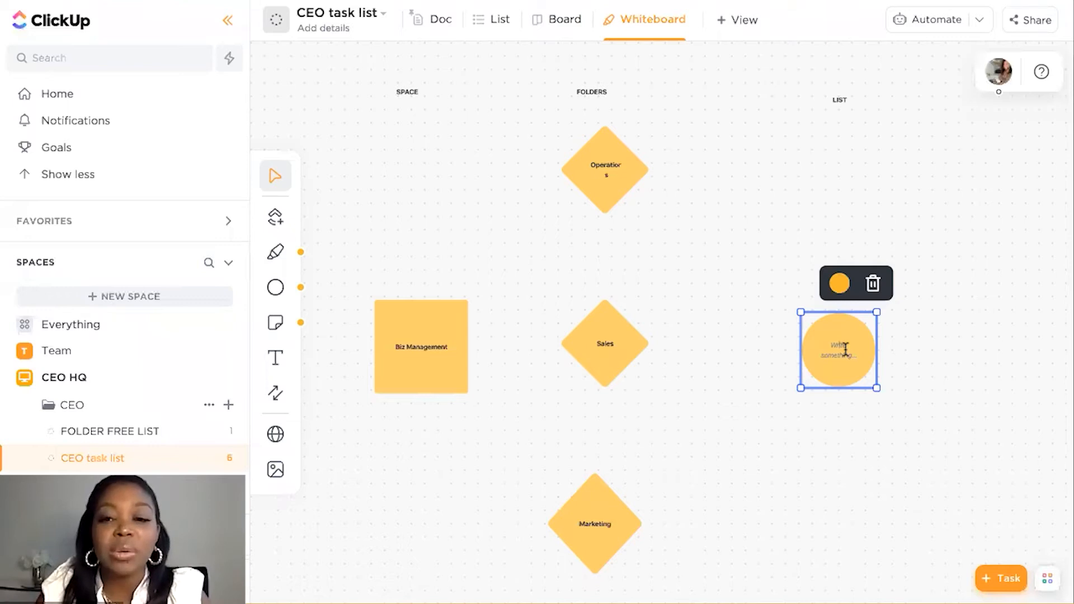
Label the circle beside Sales "CRM / Pipeline list" and make the text bold
{"action": "type", "text": "cRM /"}
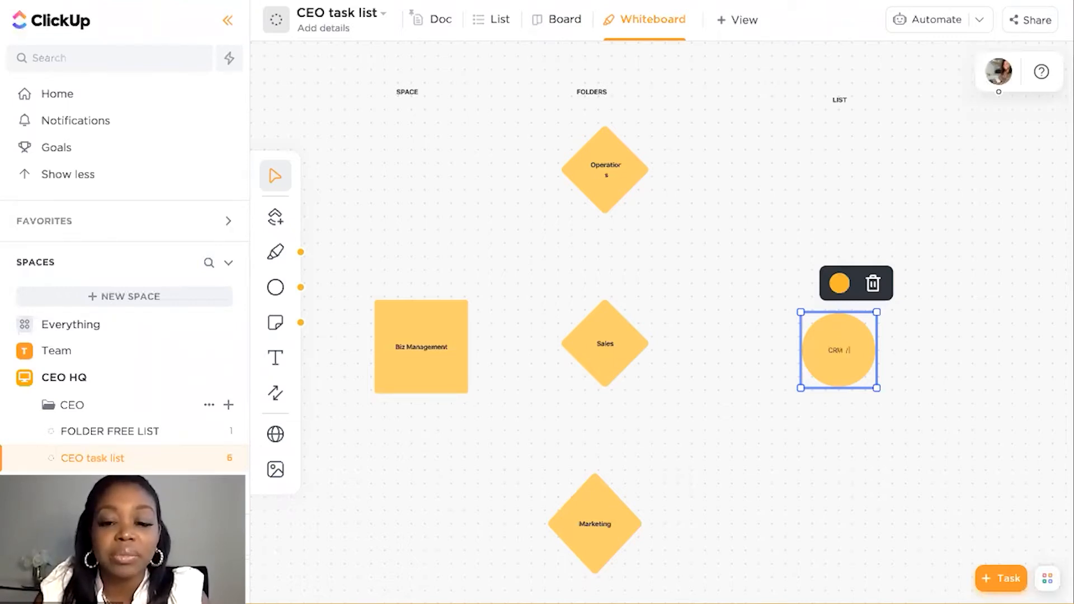
{"action": "type", "text": " Pipel"}
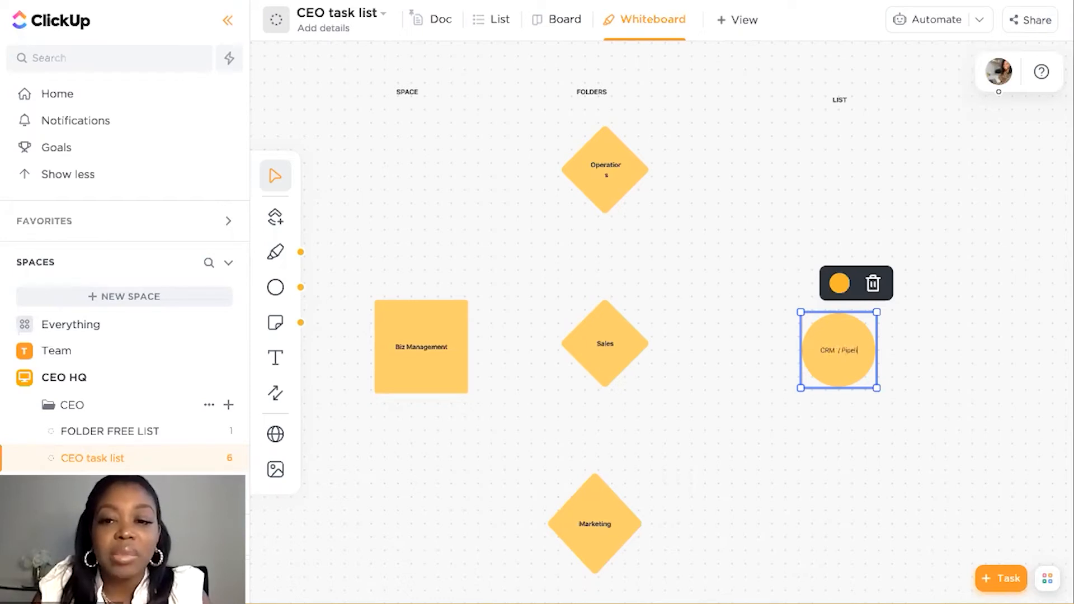
{"action": "type", "text": "ine list"}
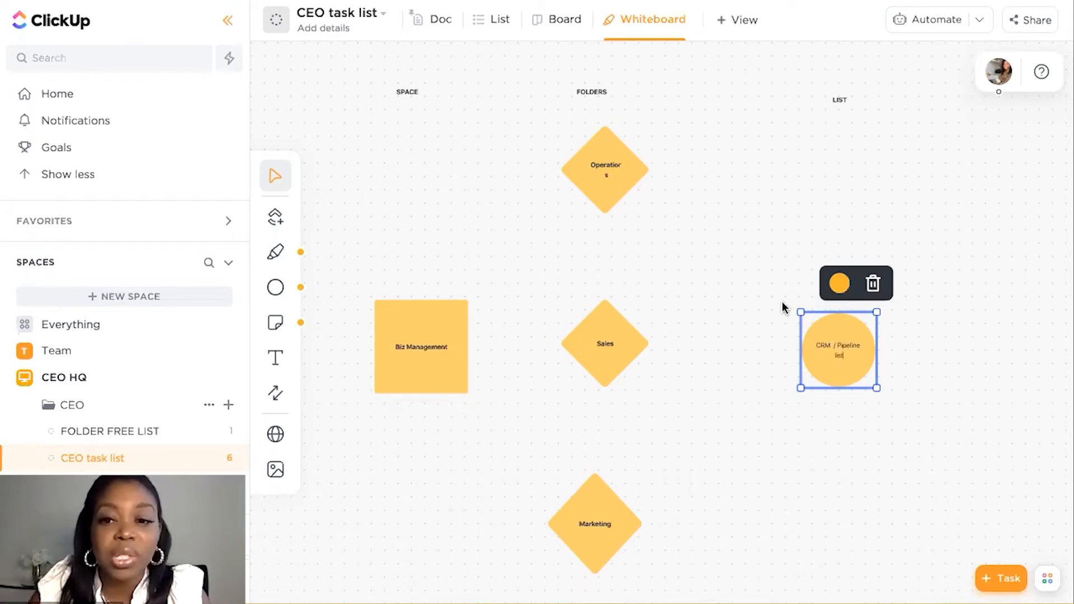
{"action": "key", "text": "Escape"}
{"action": "double_click", "coordinate": [824, 338]}
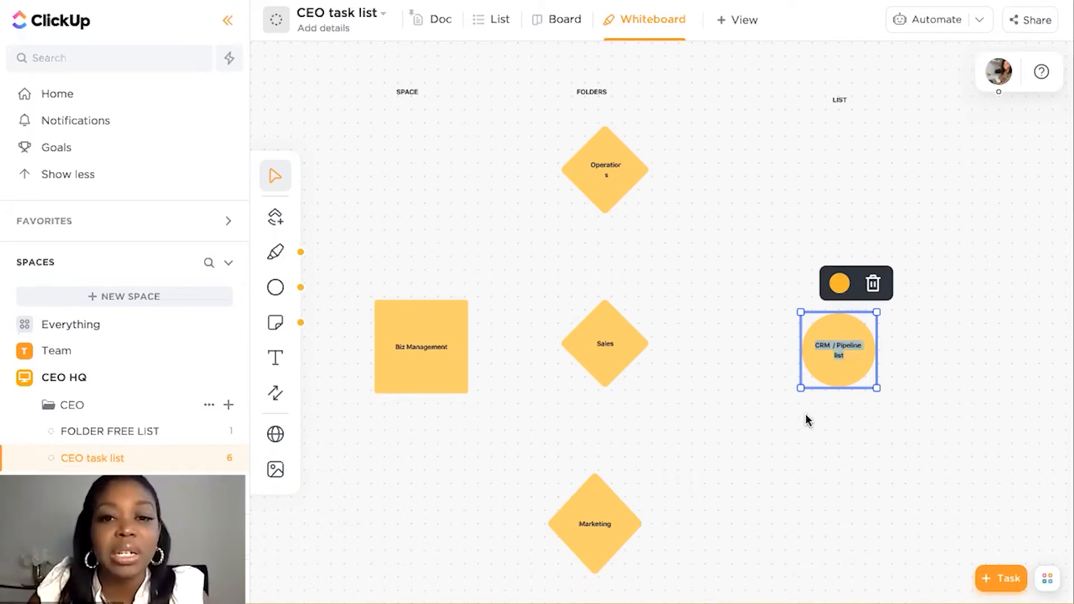
Place a second circle in the LIST column level with Operations and shrink it to match the CRM / Pipeline list circle
{"action": "left_click", "coordinate": [275, 287]}
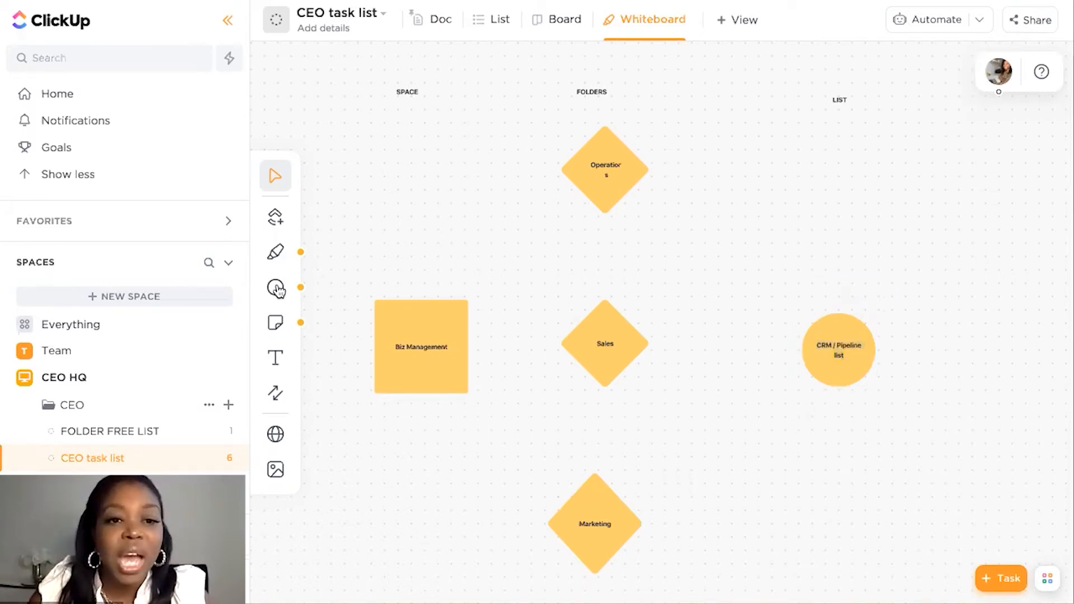
{"action": "left_click", "coordinate": [332, 312]}
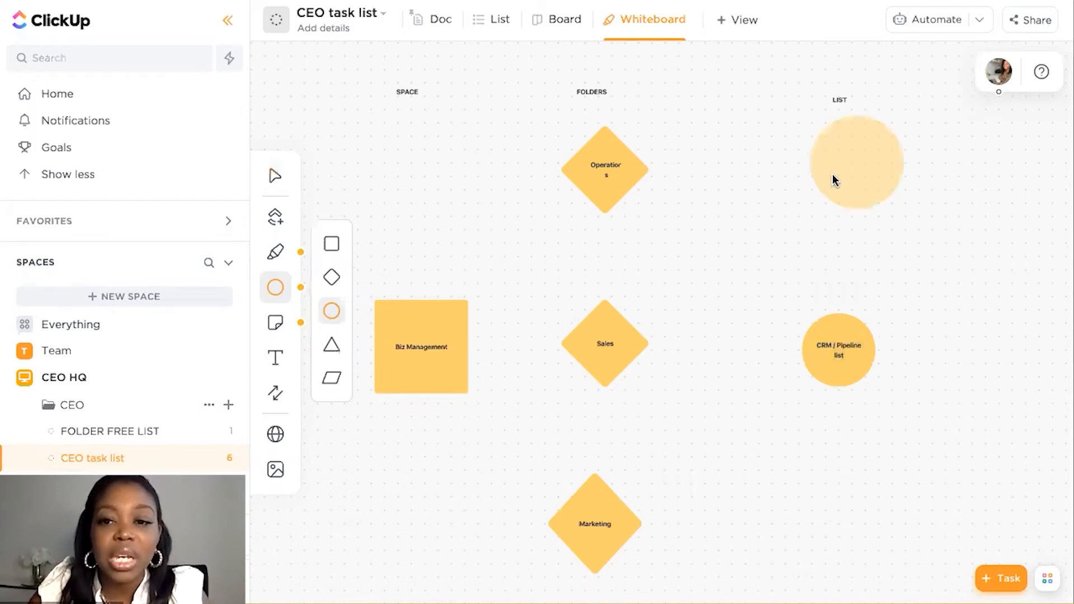
{"action": "left_click", "coordinate": [832, 173]}
{"action": "left_click", "coordinate": [847, 311]}
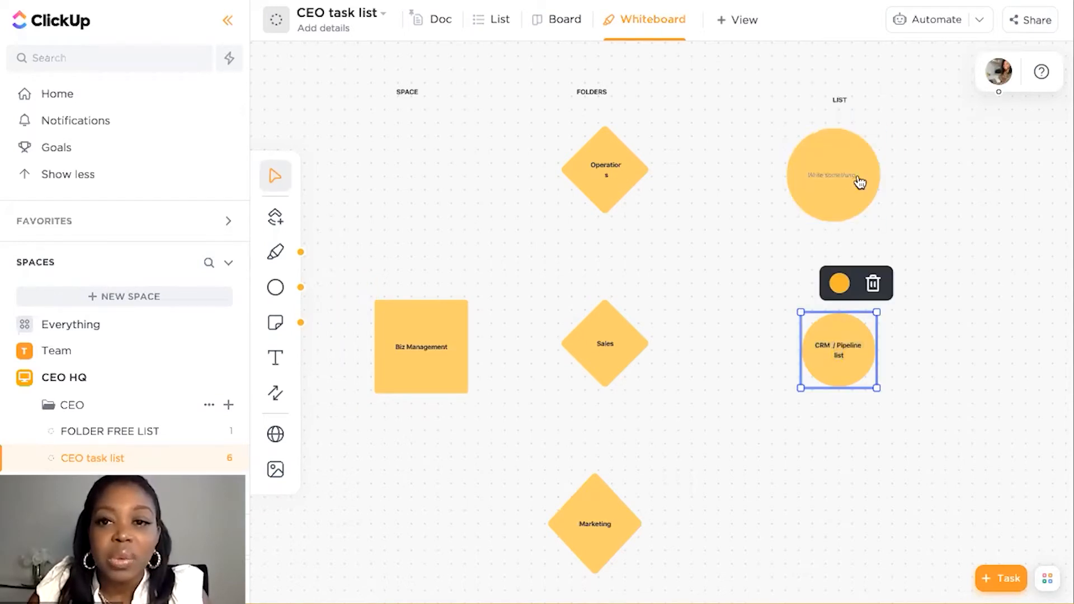
{"action": "left_click", "coordinate": [860, 182]}
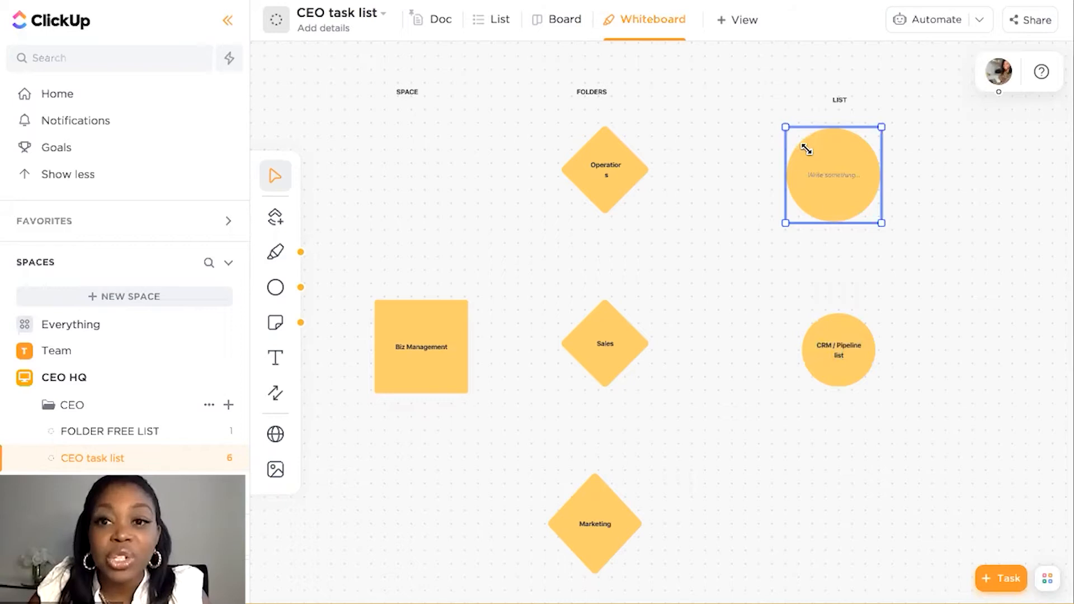
{"action": "left_click_drag", "start_coordinate": [806, 148], "coordinate": [806, 147]}
{"action": "double_click", "coordinate": [844, 182]}
{"action": "left_click_drag", "start_coordinate": [844, 178], "coordinate": [847, 176]}
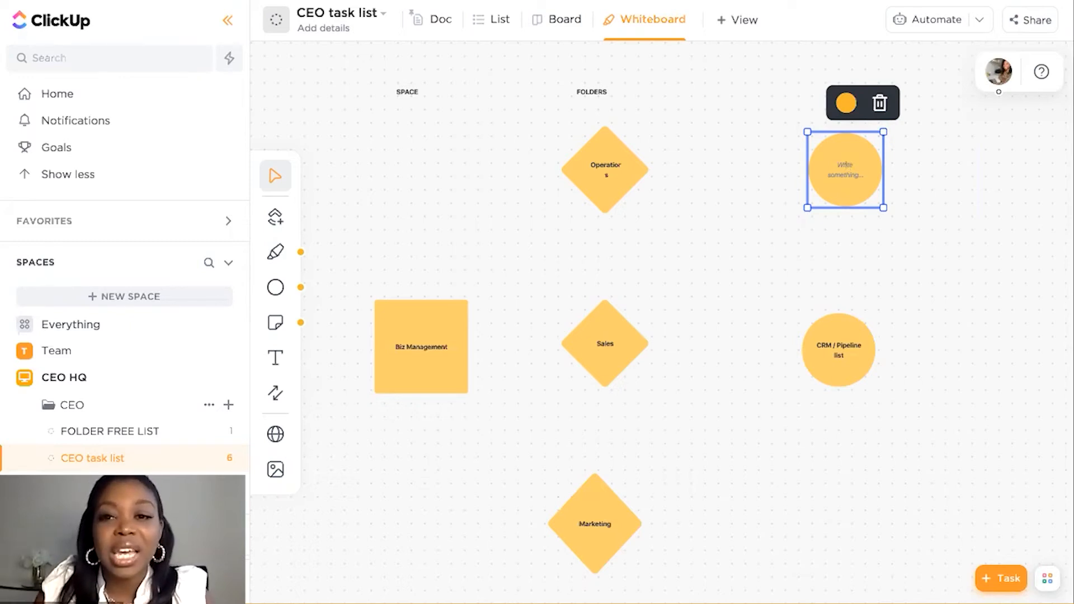
Label the circle beside Operations "Platform management" and make the text bold
{"action": "type", "text": "Plan"}
{"action": "type", "text": "form "}
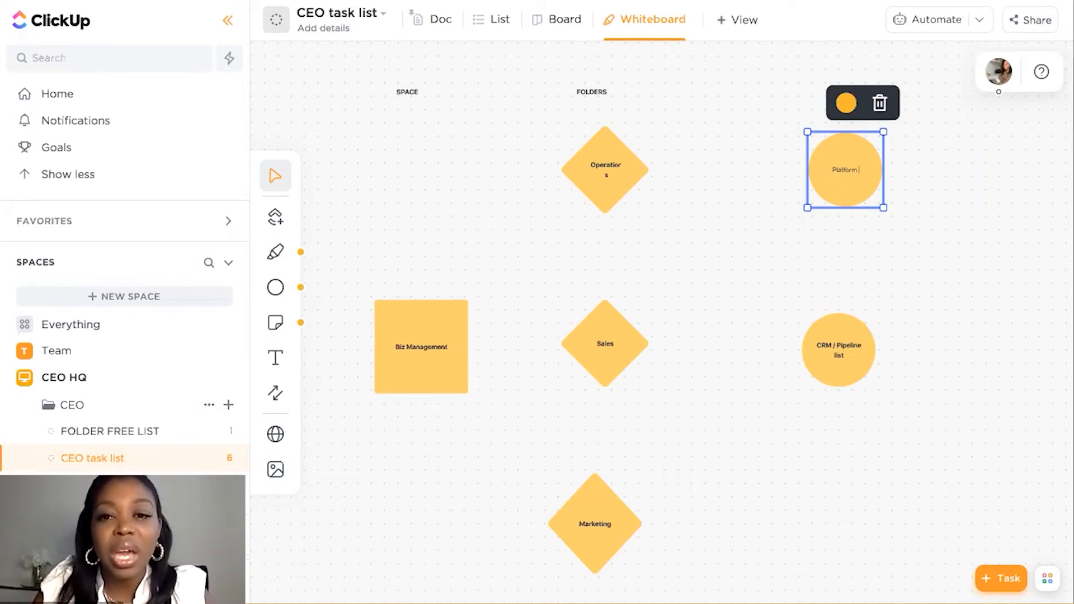
{"action": "type", "text": "management"}
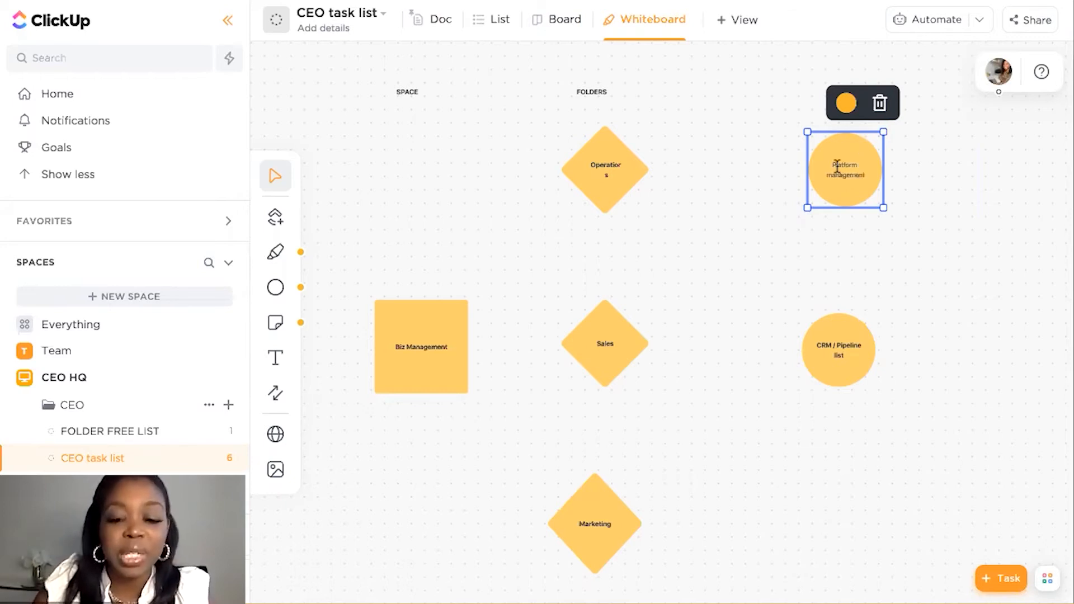
{"action": "key", "text": "Escape"}
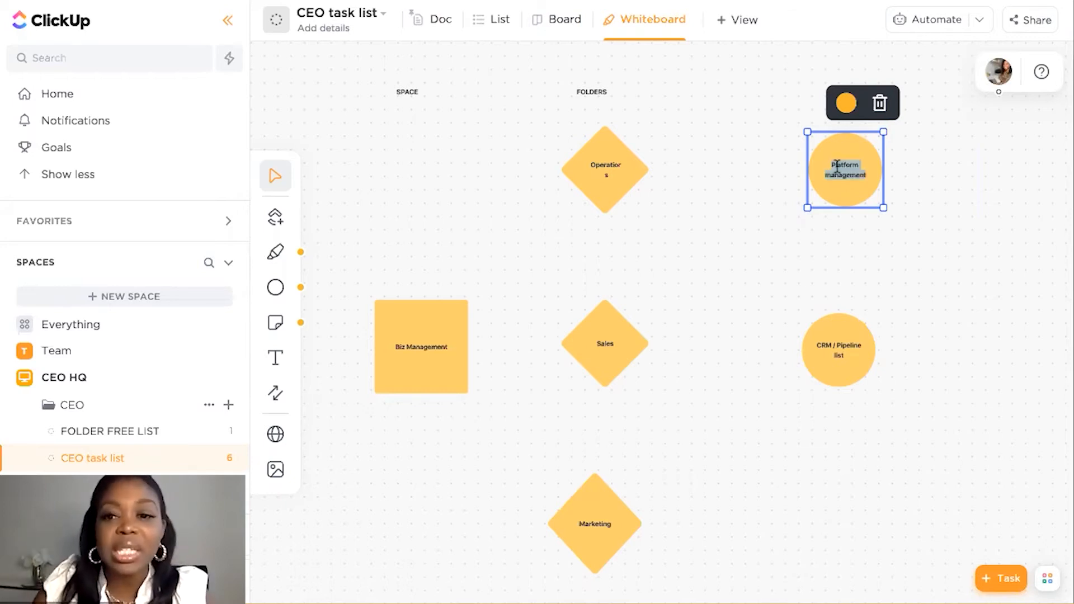
{"action": "left_click", "coordinate": [643, 413]}
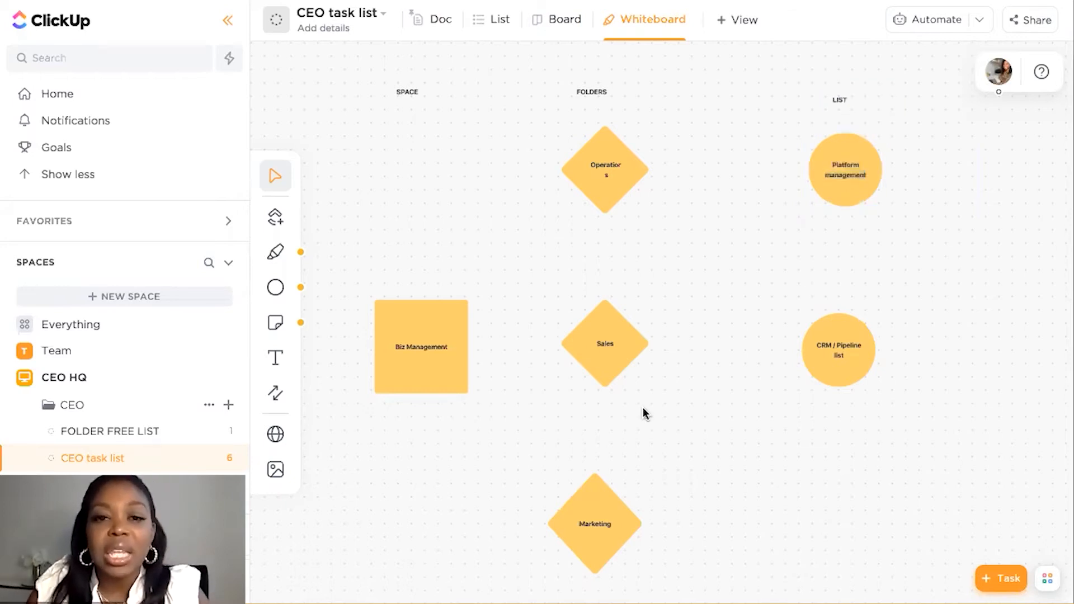
Place a third circle in the LIST column level with the Marketing diamond
{"action": "left_click", "coordinate": [829, 368]}
{"action": "left_click", "coordinate": [275, 287]}
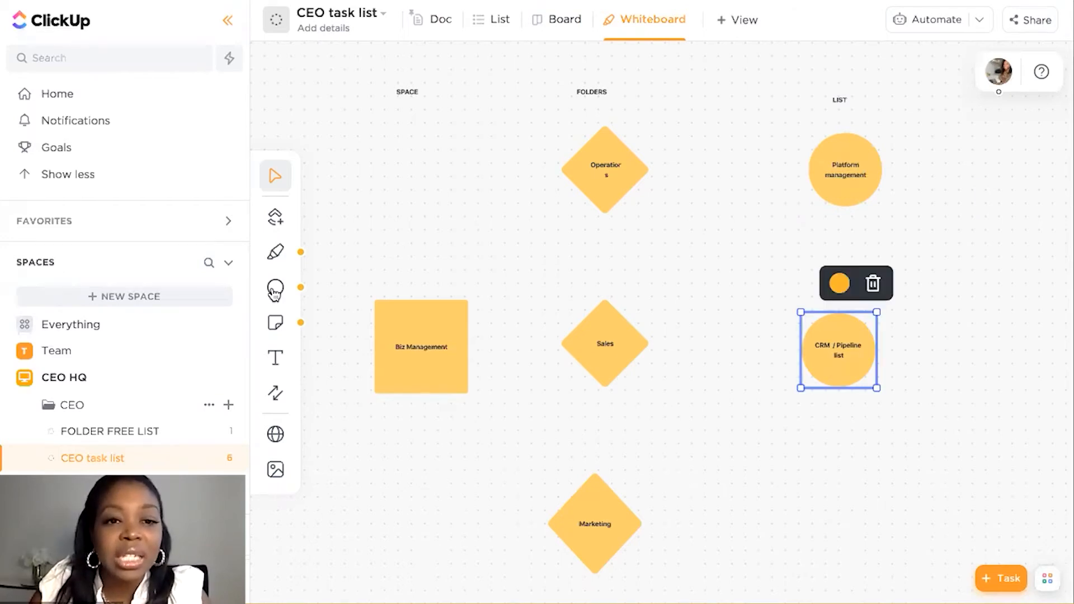
{"action": "left_click", "coordinate": [340, 308]}
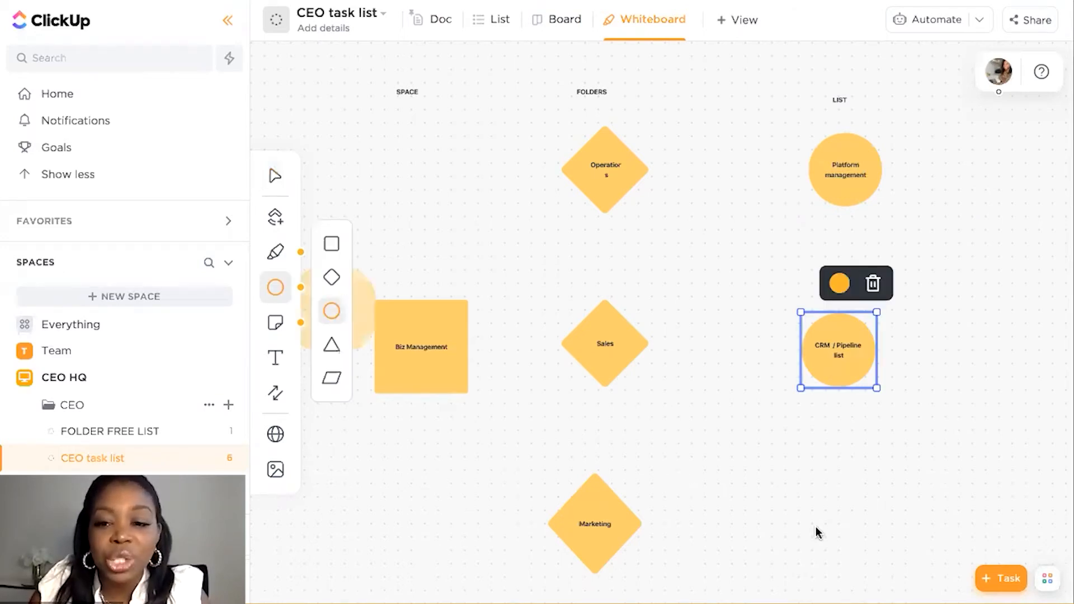
{"action": "left_click", "coordinate": [839, 527]}
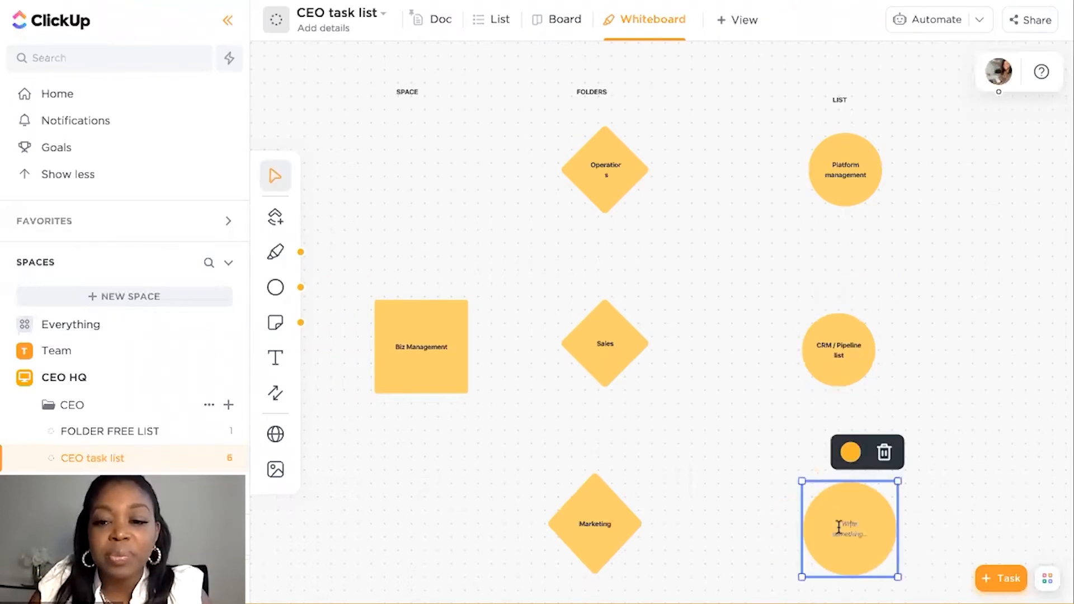
Label the circle beside Marketing "Content planning" in bold and shrink it to match the other LIST circles
{"action": "type", "text": "Content planning"}
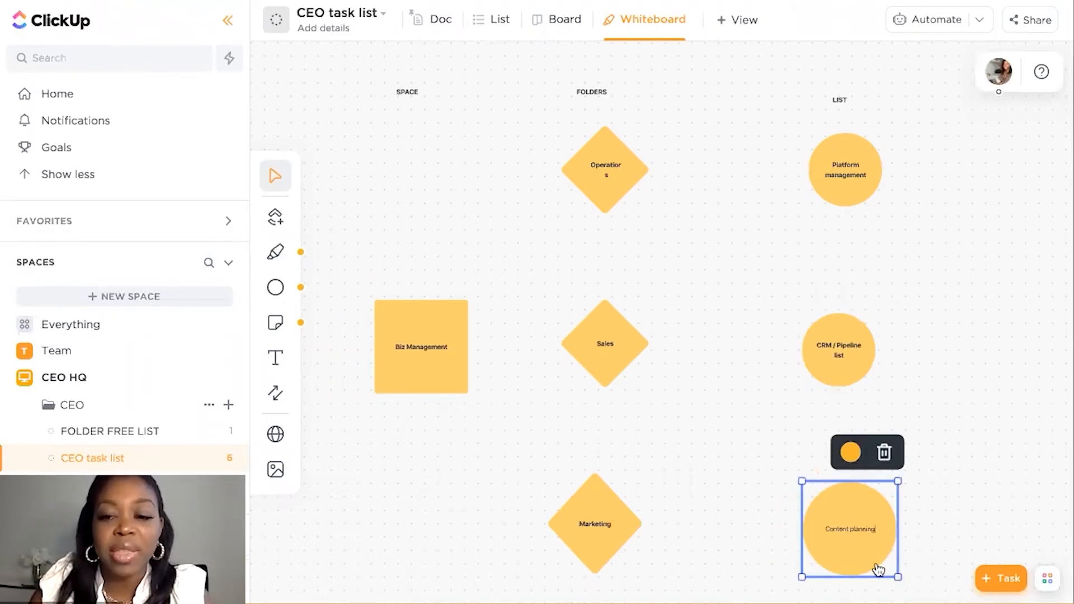
{"action": "left_click_drag", "start_coordinate": [898, 577], "coordinate": [878, 569]}
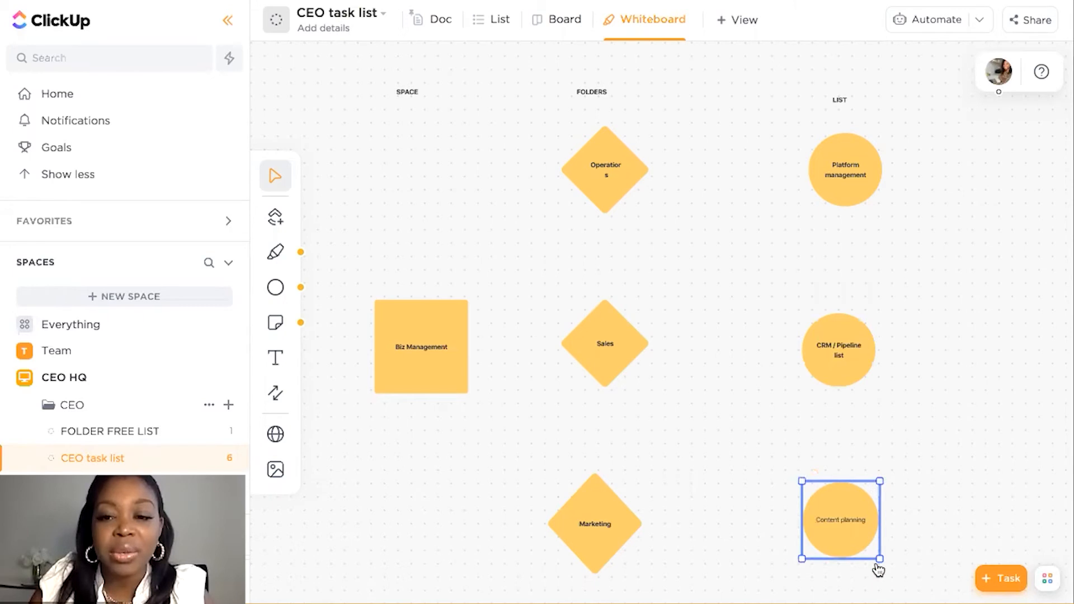
{"action": "left_click", "coordinate": [840, 522]}
{"action": "key", "text": "super+a"}
{"action": "key", "text": "super+b"}
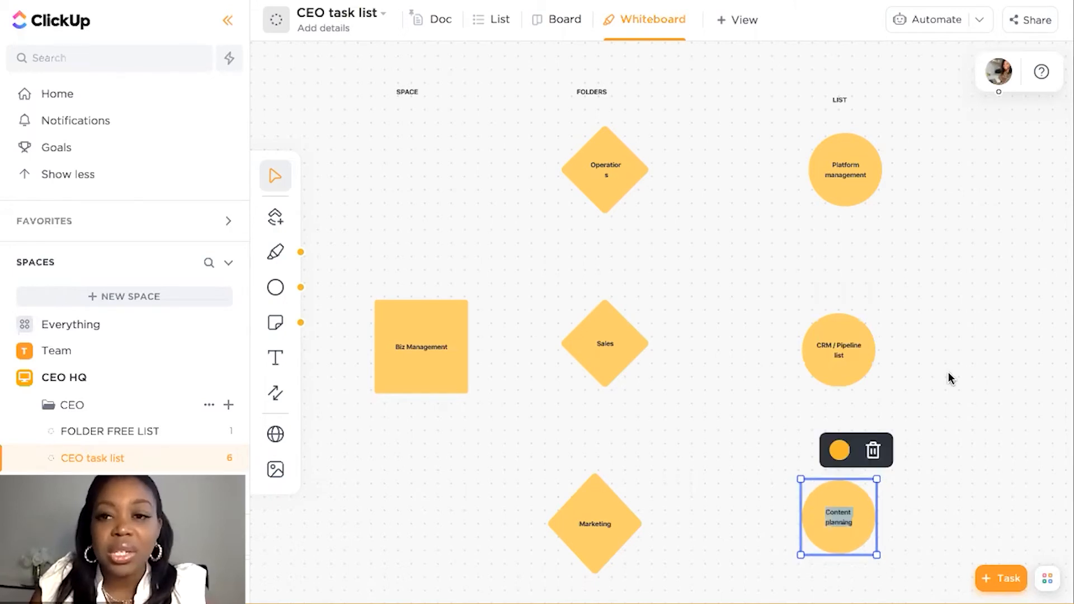
Align the CRM / Pipeline list circle beneath Platform management, and line up and shrink the Marketing diamond to match the Sales diamond
{"action": "left_click", "coordinate": [885, 336]}
{"action": "left_click_drag", "start_coordinate": [857, 351], "coordinate": [859, 353]}
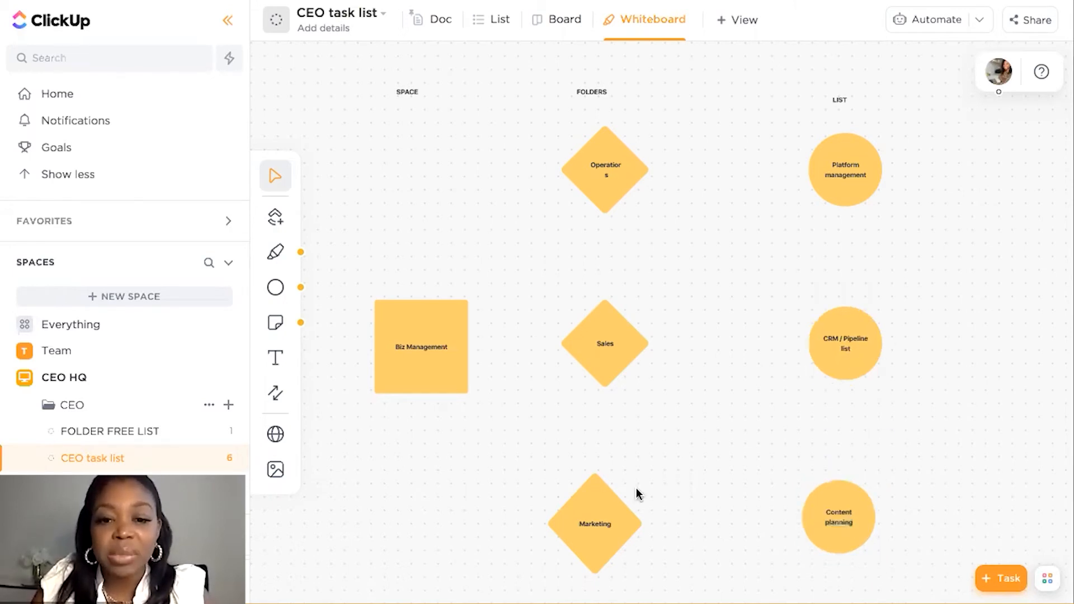
{"action": "left_click_drag", "start_coordinate": [607, 518], "coordinate": [615, 558]}
{"action": "left_click", "coordinate": [613, 549]}
{"action": "scroll", "coordinate": [632, 550], "scroll_direction": "down", "scroll_amount": 1}
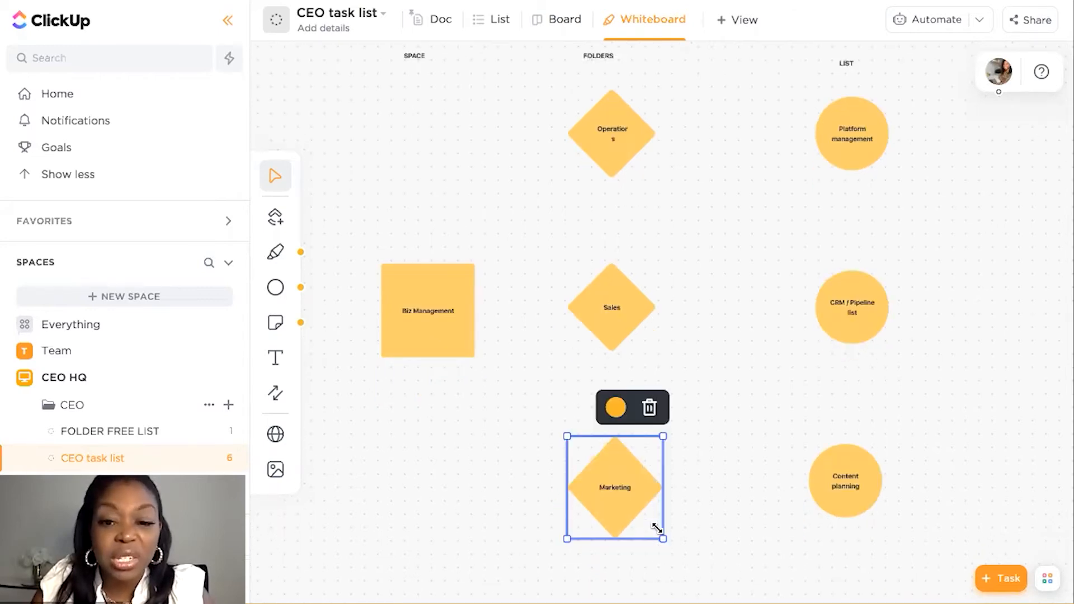
{"action": "left_click_drag", "start_coordinate": [659, 532], "coordinate": [652, 529]}
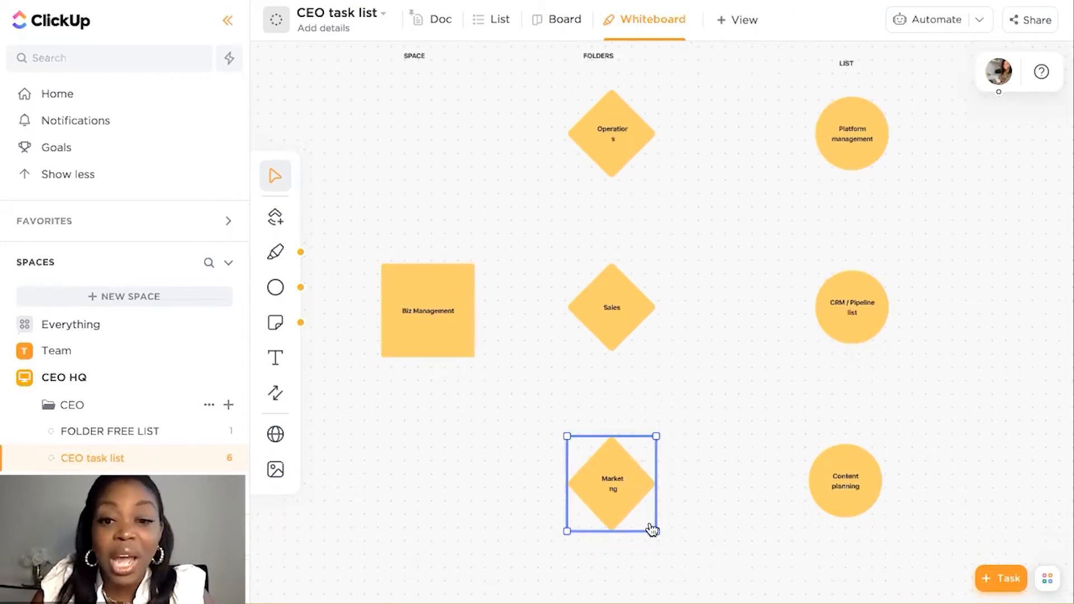
{"action": "left_click", "coordinate": [519, 498]}
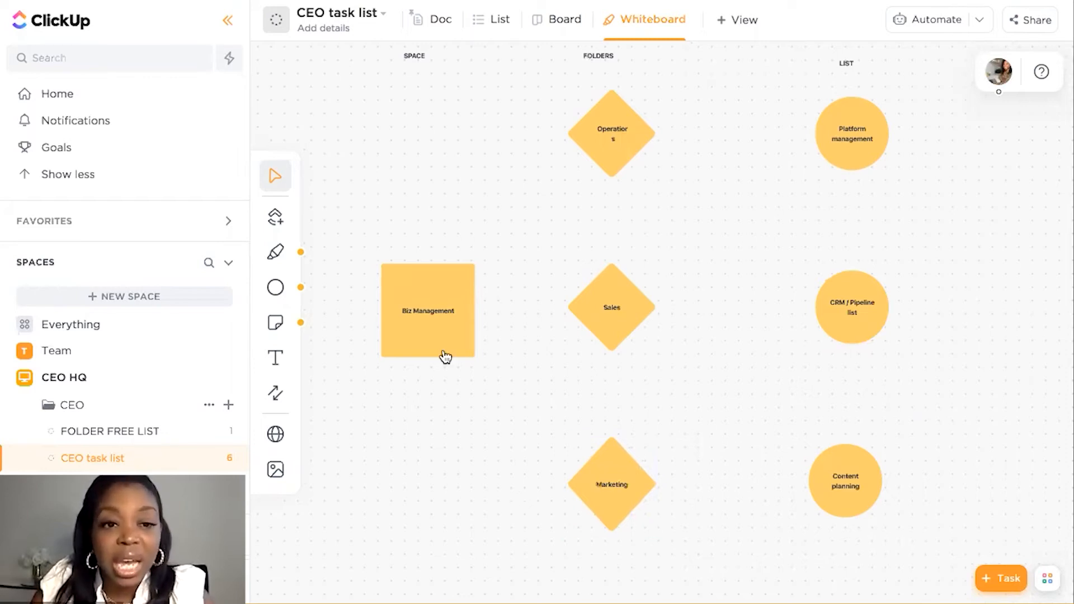
Draw a connector between the Sales diamond and the Biz Management square
{"action": "left_click", "coordinate": [276, 393]}
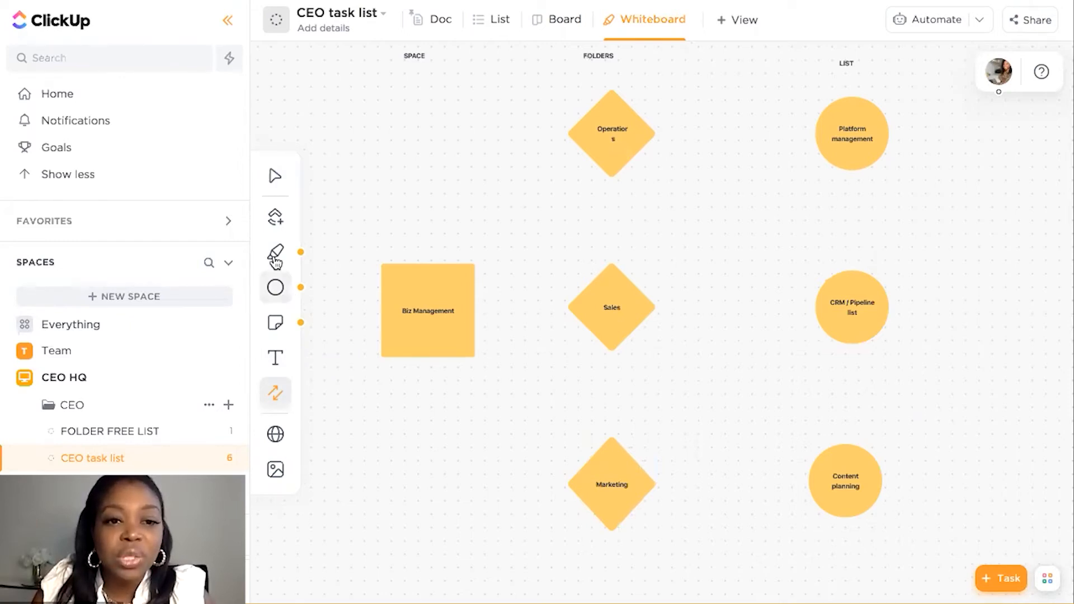
{"action": "left_click", "coordinate": [273, 395]}
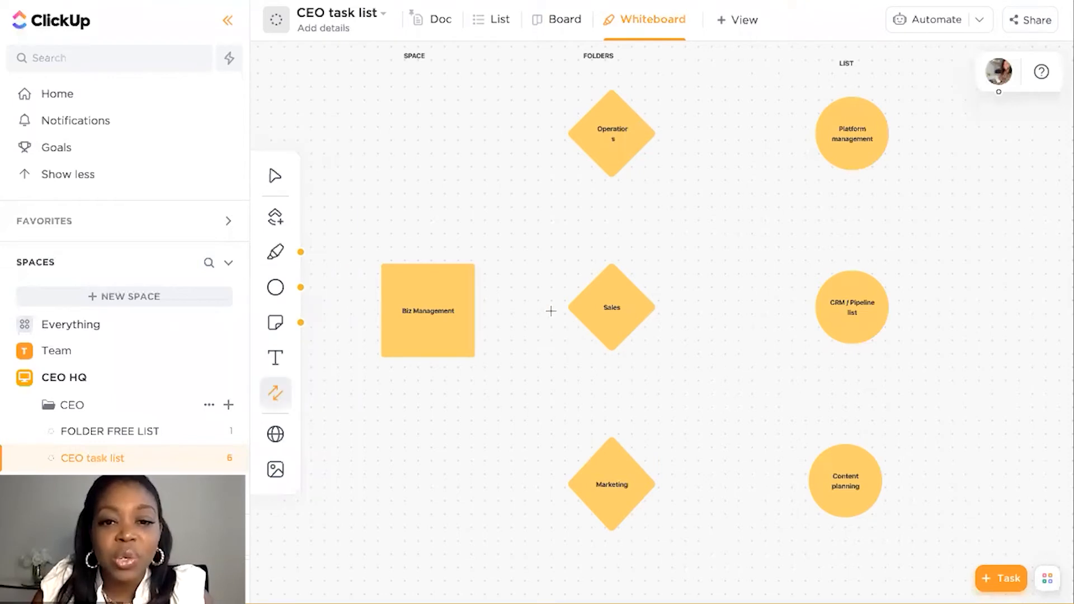
{"action": "left_click_drag", "start_coordinate": [559, 305], "coordinate": [477, 310]}
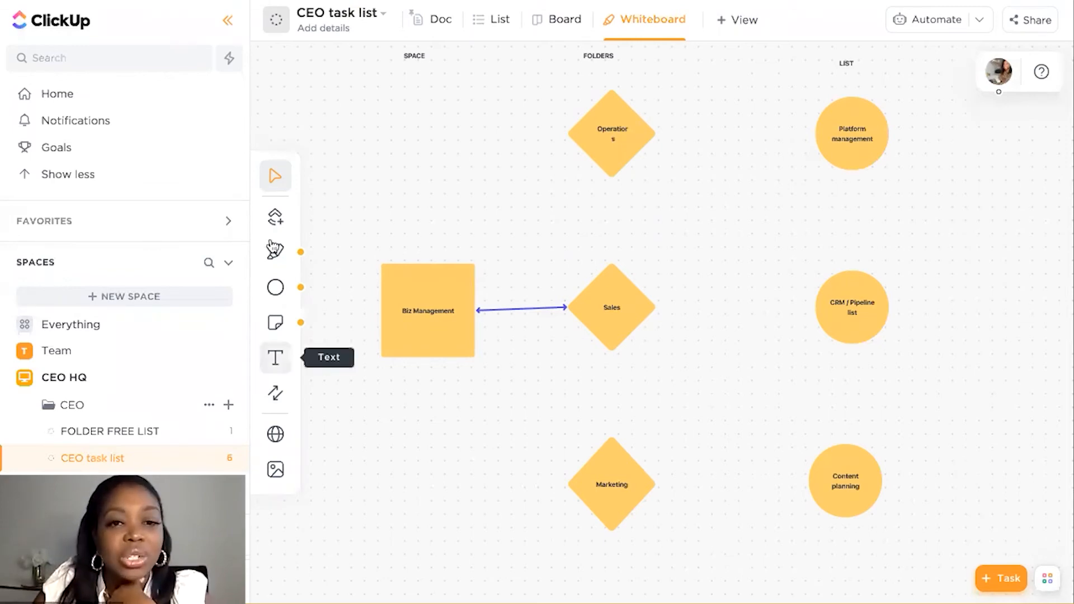
Draw medium-thickness yellow pen lines linking each FOLDERS diamond to its LIST circle and joining the three diamonds vertically
{"action": "left_click", "coordinate": [276, 257]}
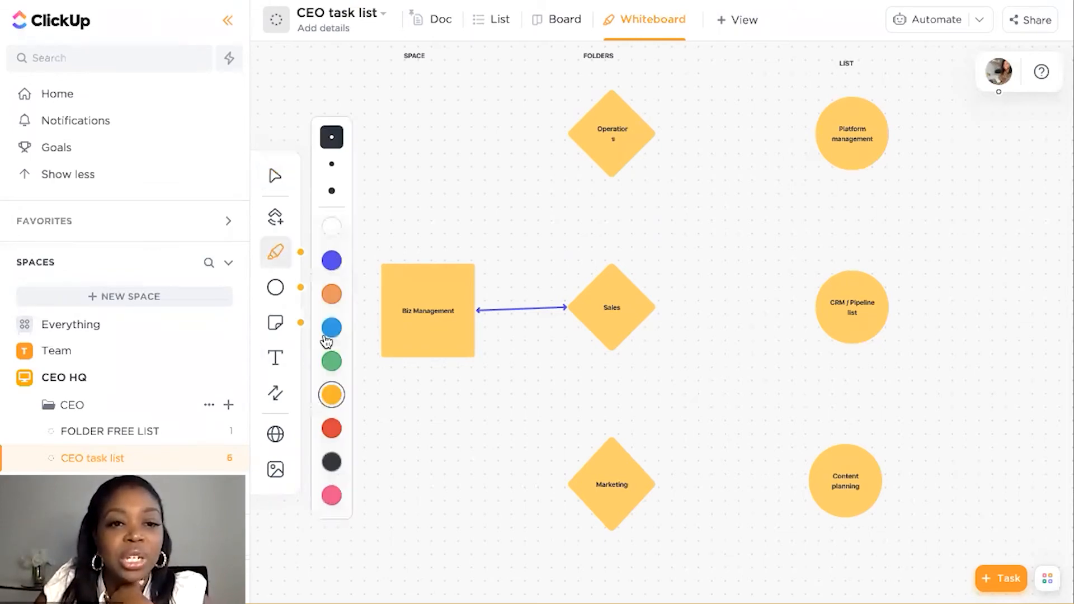
{"action": "left_click", "coordinate": [332, 173]}
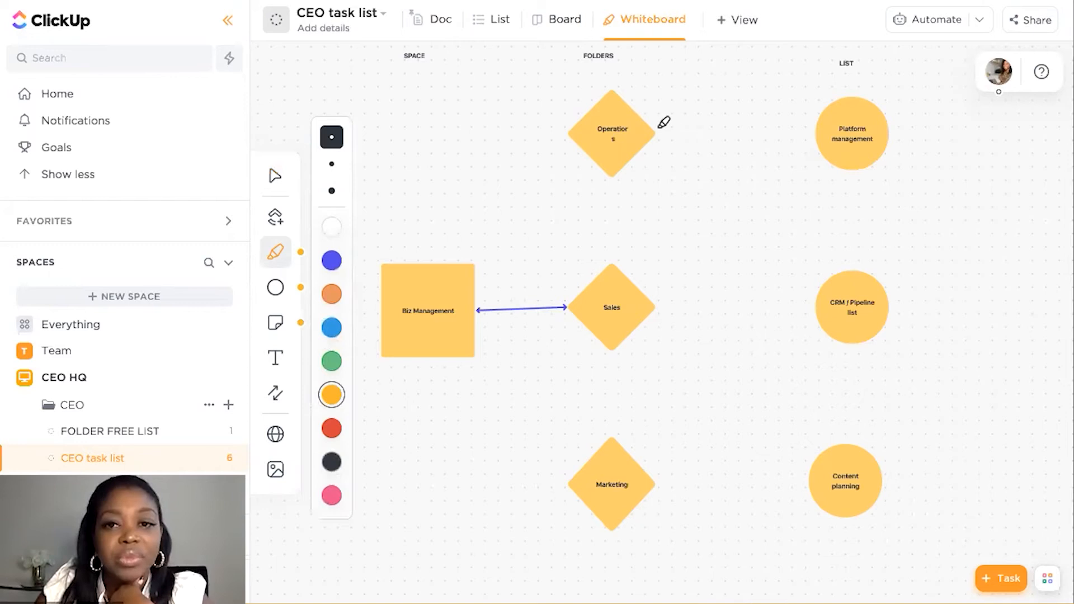
{"action": "left_click_drag", "start_coordinate": [654, 133], "coordinate": [818, 130]}
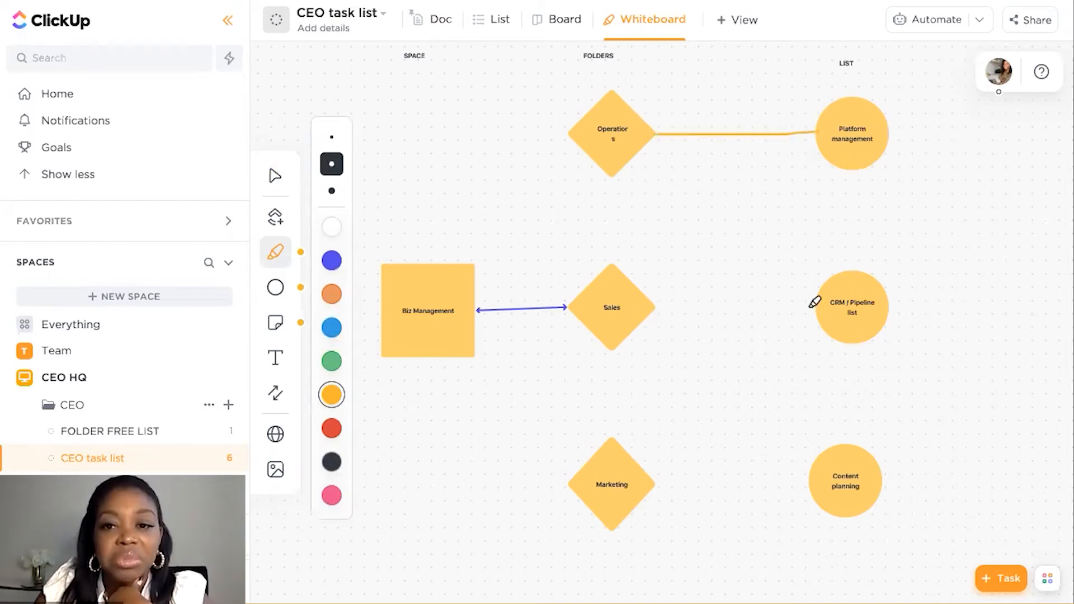
{"action": "left_click_drag", "start_coordinate": [650, 476], "coordinate": [816, 477]}
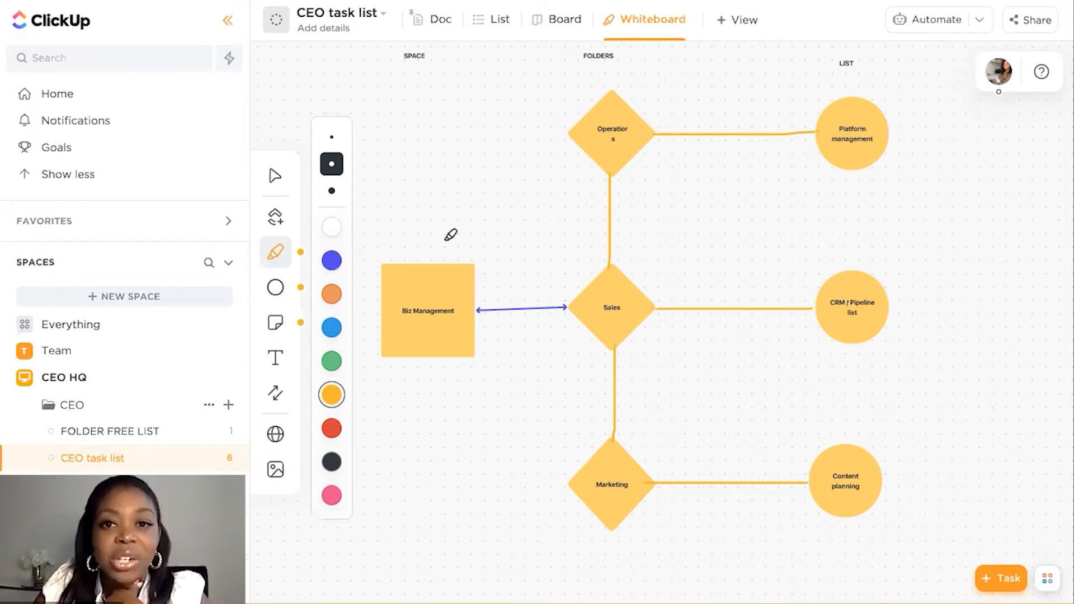
Place a sticky note above the Biz Management square and write "At space level" on it
{"action": "left_click", "coordinate": [276, 368]}
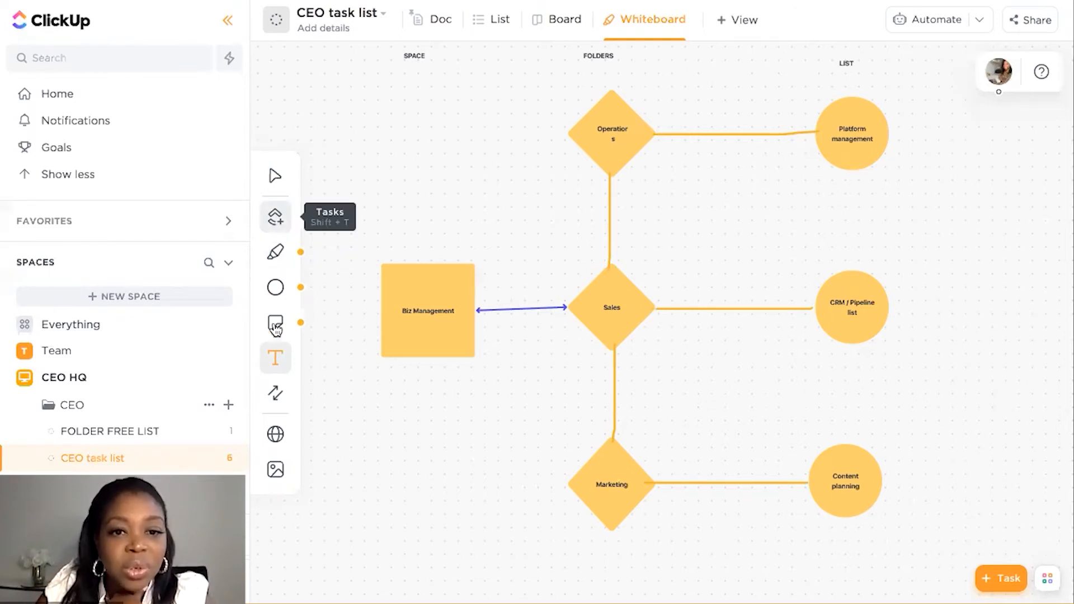
{"action": "key", "text": "Escape"}
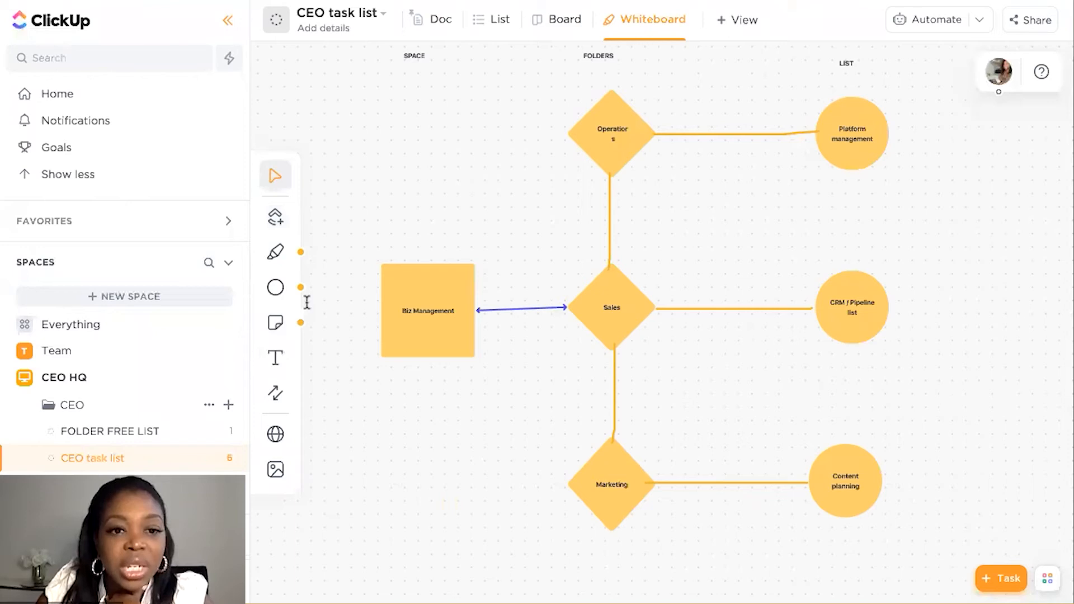
{"action": "key", "text": "shift+n"}
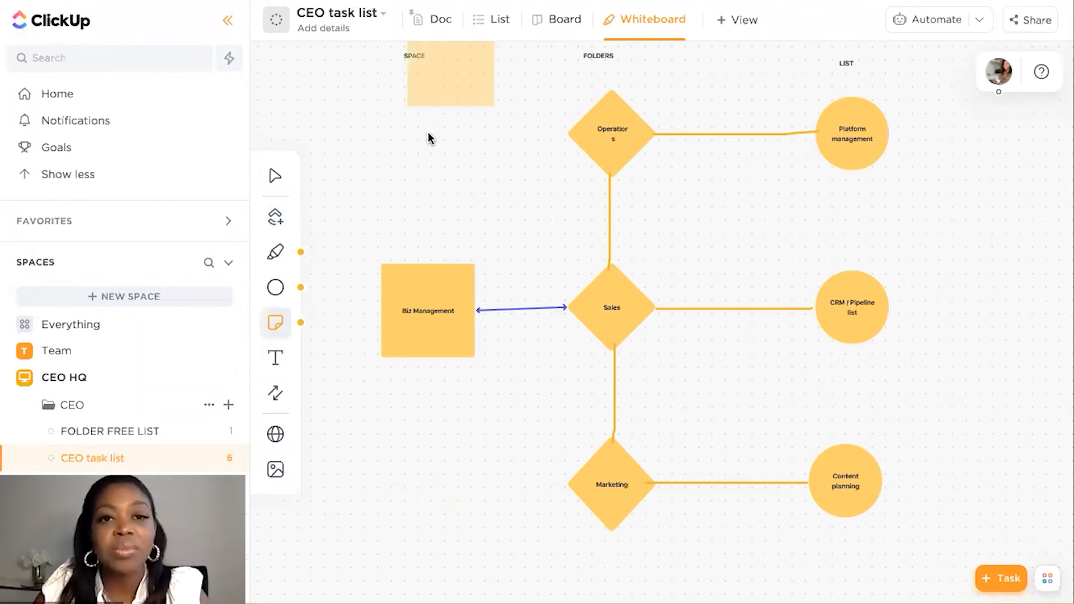
{"action": "left_click", "coordinate": [428, 132]}
{"action": "type", "text": "At space level"}
Add the lines "Custom statuses" and "Standard statuses" to the sticky note, separated by blank lines
{"action": "key", "text": "Return"}
{"action": "key", "text": "Return"}
{"action": "type", "text": "ce level  C"}
{"action": "type", "text": "ustom"}
{"action": "type", "text": " statuses"}
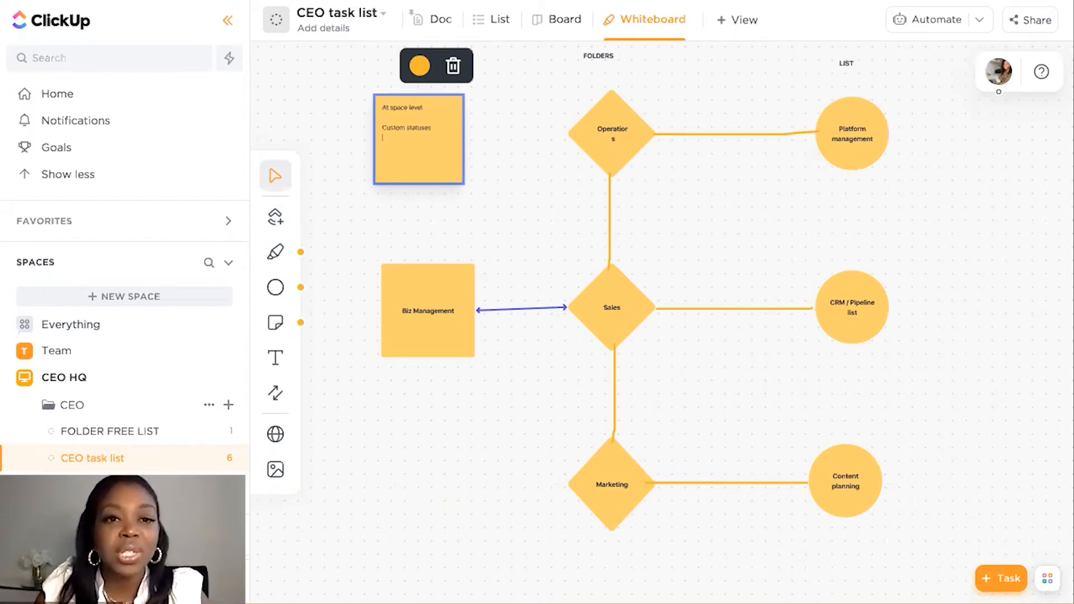
{"action": "type", "text": "Stat"}
{"action": "type", "text": "dards"}
{"action": "type", "text": " statuses"}
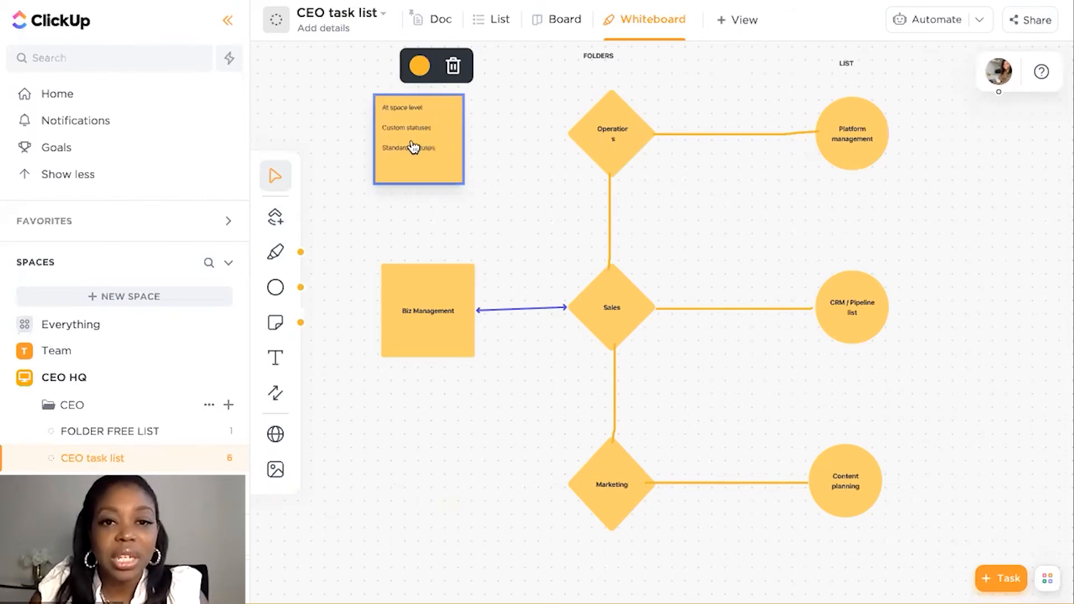
{"action": "key", "text": "Escape"}
Move the sticky note beside the Sales diamond and change its "Custom statuses" line to "Custom fields"
{"action": "left_click_drag", "start_coordinate": [398, 176], "coordinate": [580, 216]}
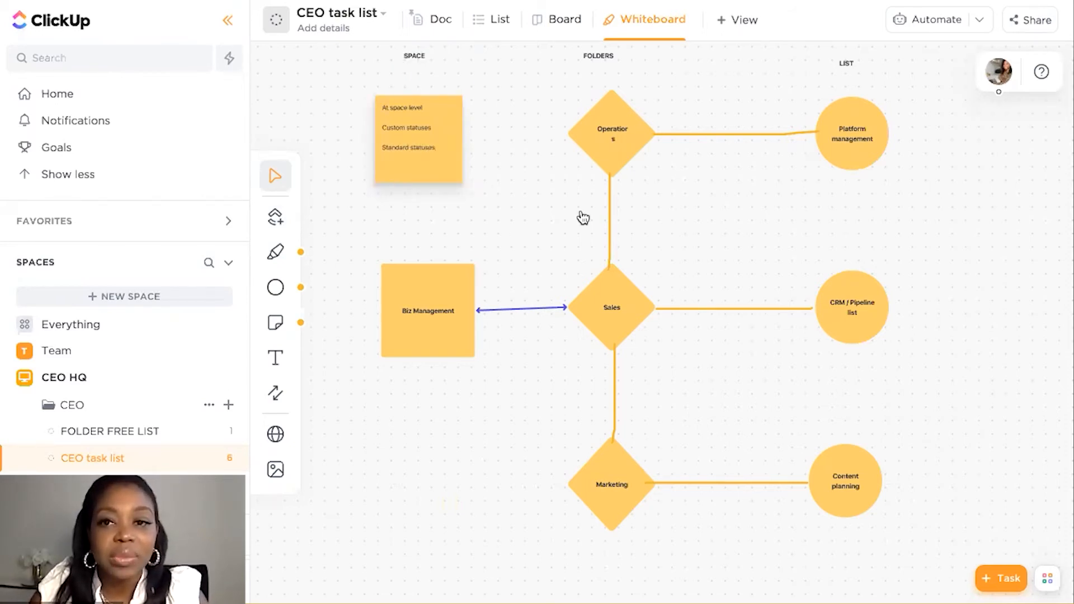
{"action": "left_click_drag", "start_coordinate": [507, 171], "coordinate": [676, 309]}
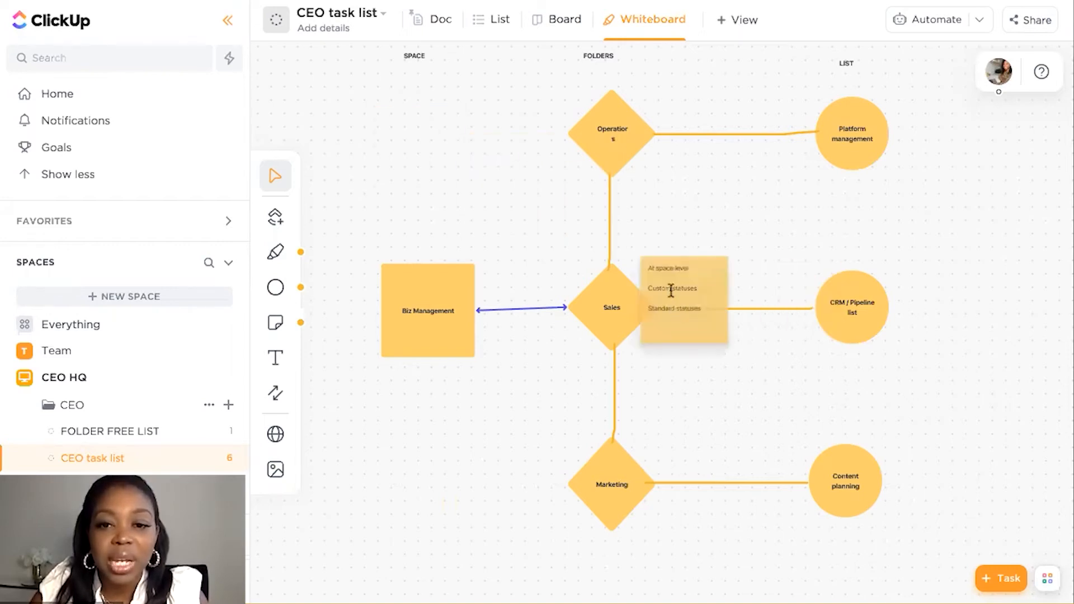
{"action": "left_click", "coordinate": [671, 290]}
{"action": "key", "text": "BackSpace"}
{"action": "key", "text": "BackSpace"}
{"action": "key", "text": "BackSpace"}
{"action": "key", "text": "BackSpace"}
{"action": "key", "text": "BackSpace"}
{"action": "key", "text": "BackSpace"}
{"action": "key", "text": "BackSpace"}
{"action": "key", "text": "BackSpace"}
{"action": "type", "text": "fields"}
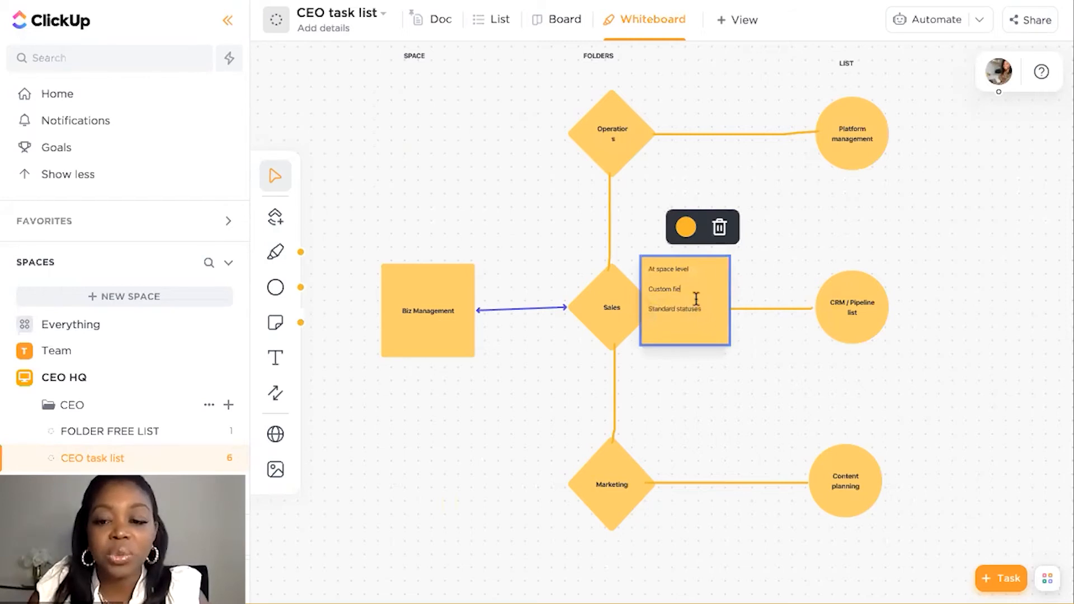
Add a bulleted list under "Custom fields" on the sticky note with name, email, business and job value
{"action": "key", "text": "Return"}
{"action": "type", "text": "-"}
{"action": "type", "text": " name"}
{"action": "key", "text": "Return"}
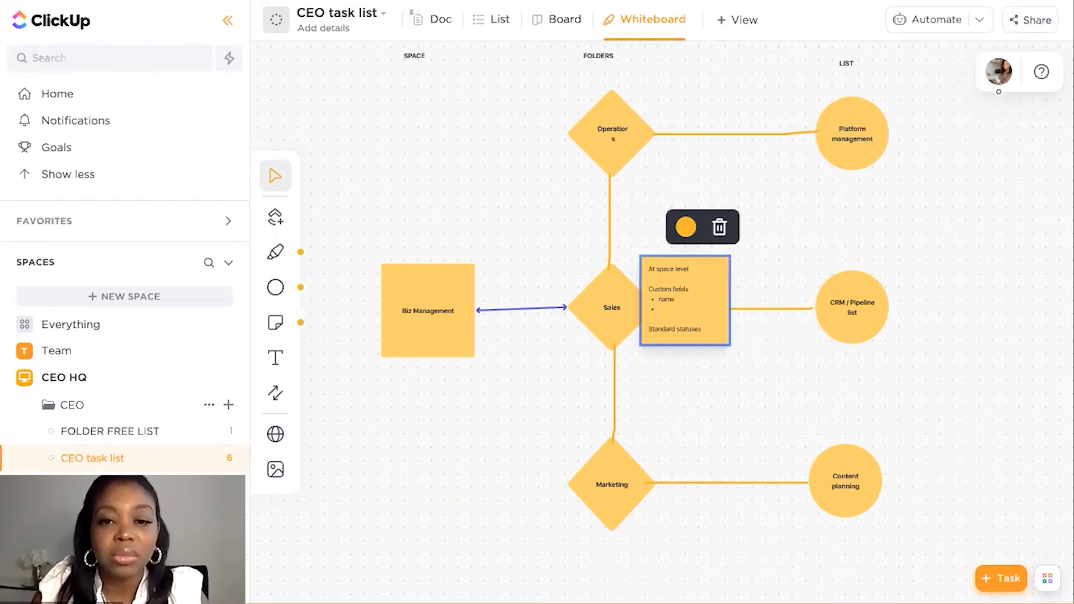
{"action": "type", "text": "email"}
{"action": "key", "text": "Return"}
{"action": "type", "text": "business"}
{"action": "key", "text": "Return"}
{"action": "type", "text": "pric"}
{"action": "key", "text": "BackSpace"}
{"action": "key", "text": "BackSpace"}
{"action": "key", "text": "BackSpace"}
{"action": "key", "text": "BackSpace"}
{"action": "type", "text": "job value"}
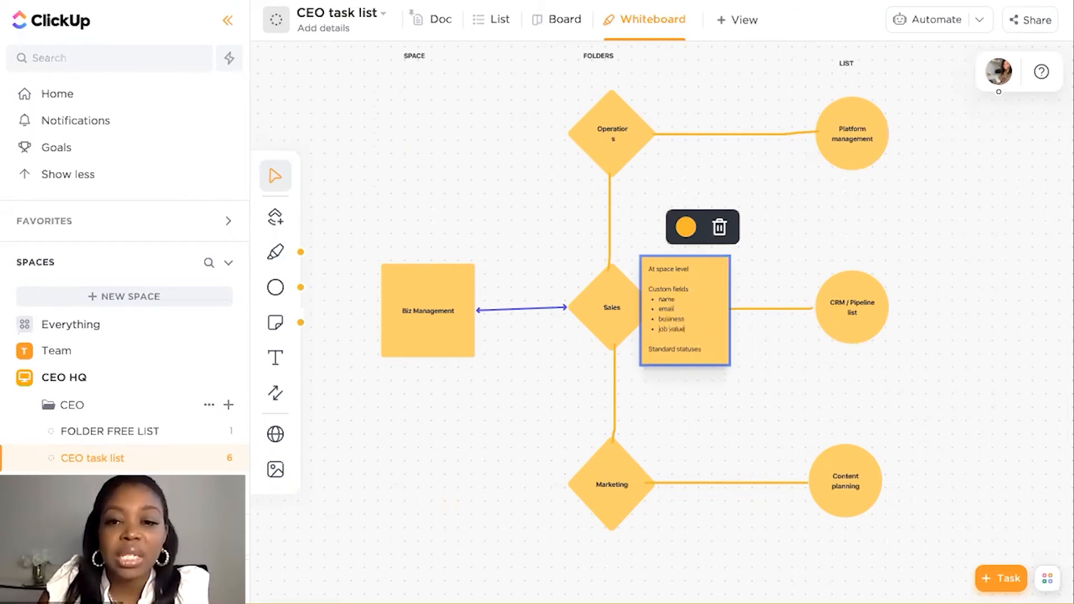
Add the line "new lead" beneath "Standard statuses" on the sticky note
{"action": "key", "text": "Down"}
{"action": "key", "text": "Down"}
{"action": "key", "text": "Down"}
{"action": "key", "text": "Return"}
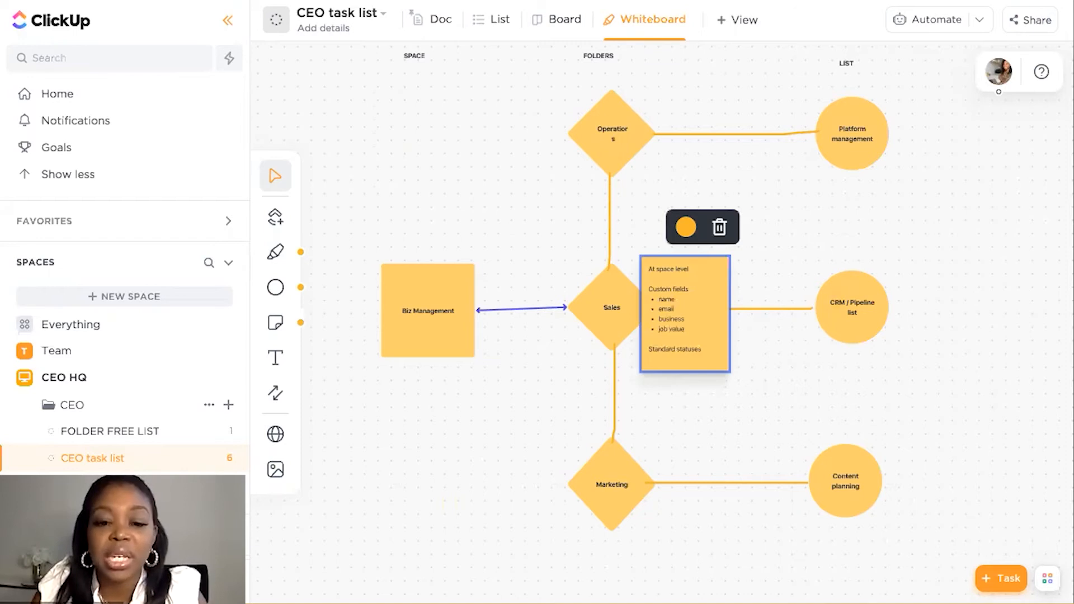
{"action": "type", "text": "new lead"}
{"action": "key", "text": "Return"}
{"action": "type", "text": "oppor"}
{"action": "key", "text": "BackSpace"}
{"action": "key", "text": "BackSpace"}
{"action": "key", "text": "BackSpace"}
{"action": "key", "text": "BackSpace"}
{"action": "key", "text": "BackSpace"}
{"action": "key", "text": "BackSpace"}
{"action": "key", "text": "BackSpace"}
{"action": "key", "text": "BackSpace"}
{"action": "key", "text": "BackSpace"}
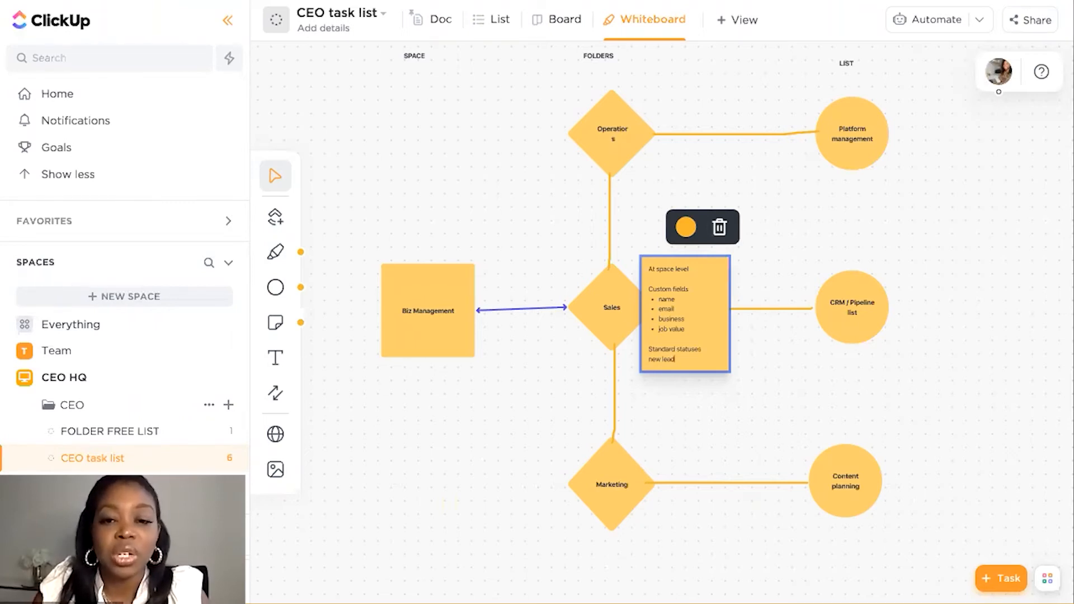
Add "nurturing", "won" and "lost" on separate lines below "new lead" on the sticky note
{"action": "key", "text": "Return"}
{"action": "type", "text": "nurturing"}
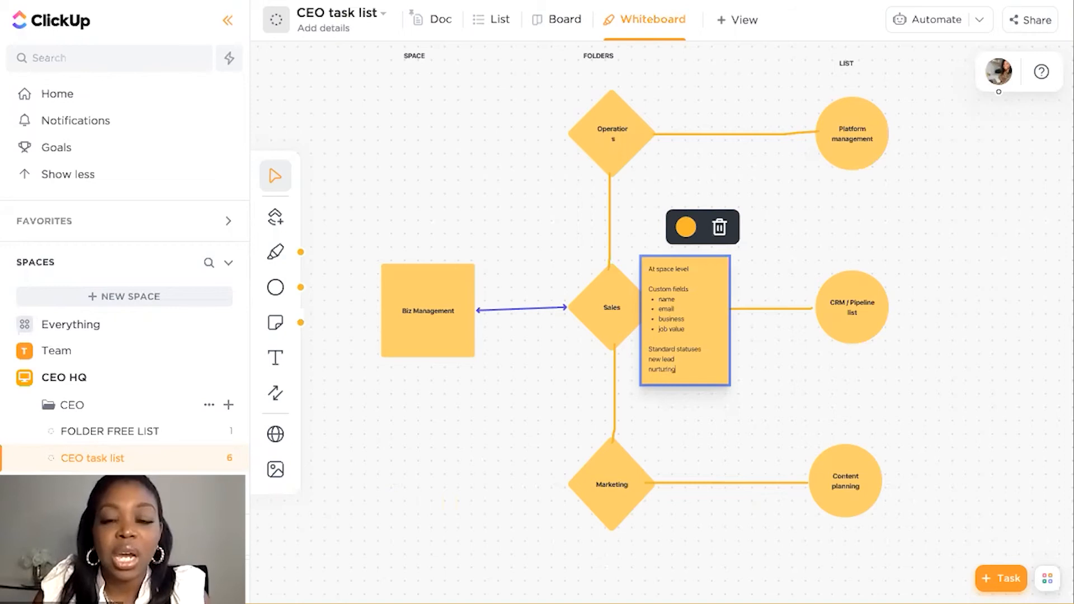
{"action": "key", "text": "Return"}
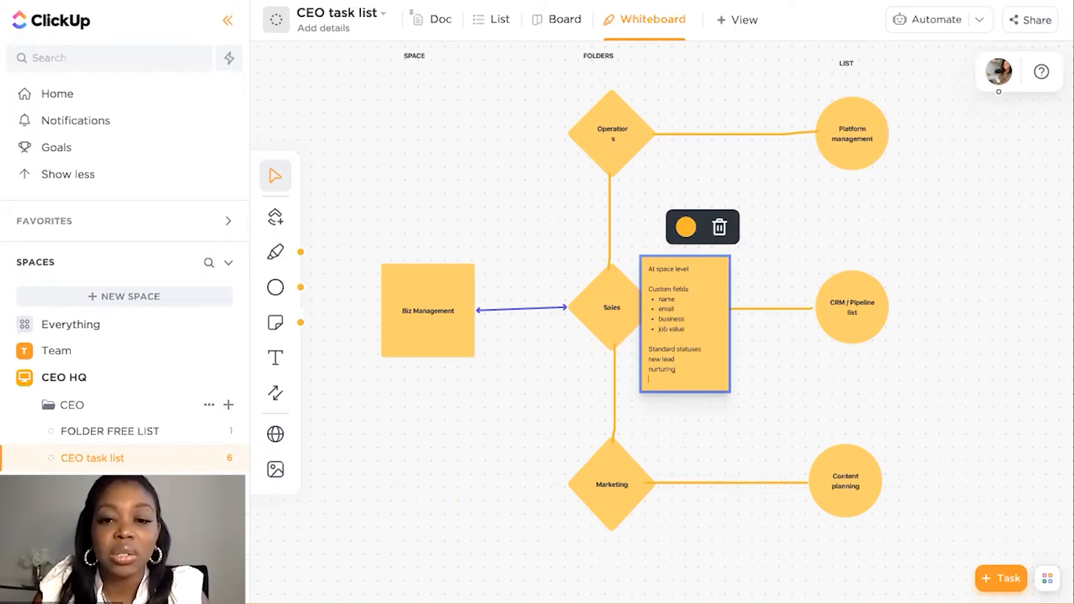
{"action": "type", "text": "won"}
{"action": "key", "text": "Return"}
{"action": "type", "text": "lost"}
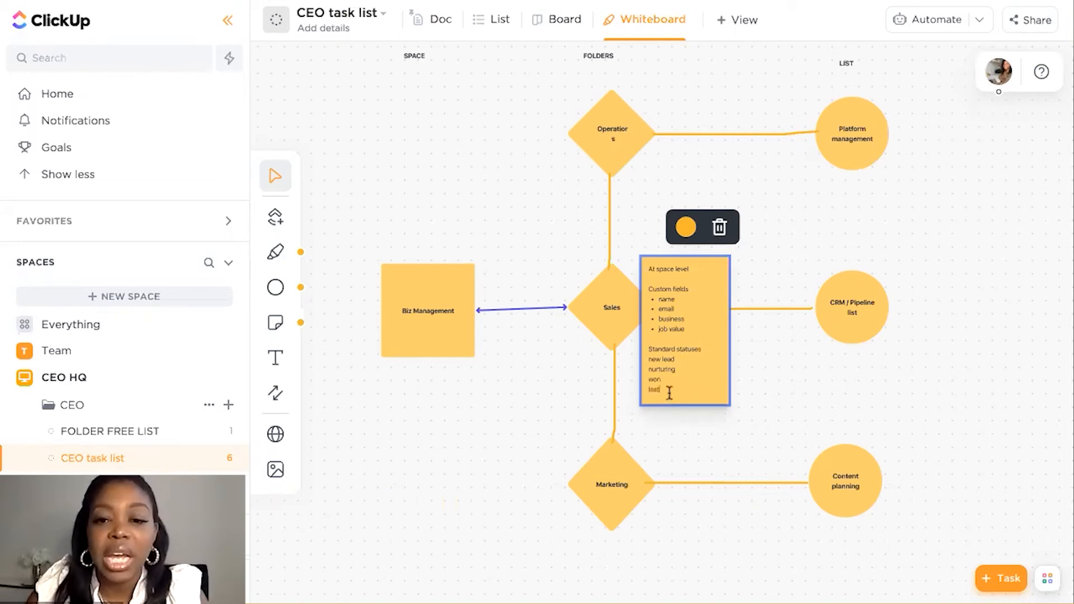
Make the "Standard statuses" heading on the sticky note bold
{"action": "triple_click", "coordinate": [664, 348]}
{"action": "key", "text": "ctrl+b"}
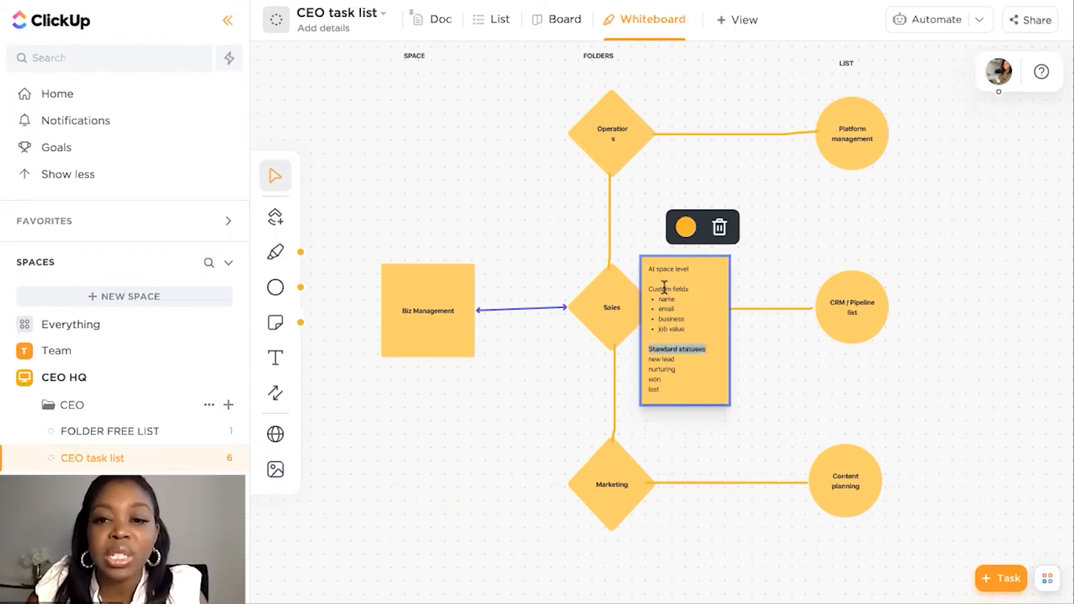
{"action": "left_click", "coordinate": [721, 314]}
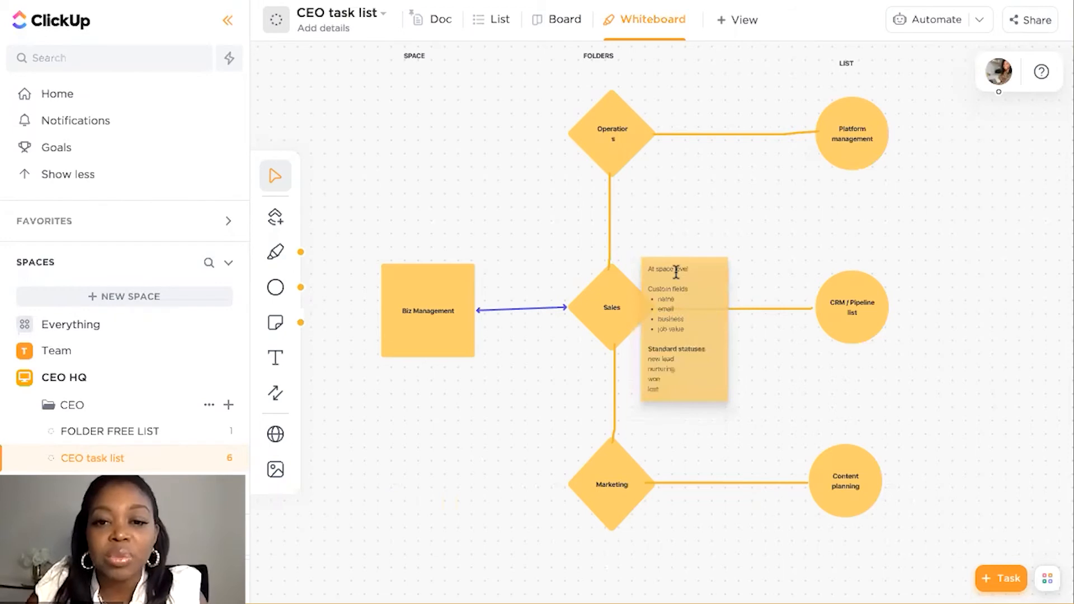
Delete the "At space level" line and the blank line after it from the sticky note
{"action": "triple_click", "coordinate": [676, 270]}
{"action": "key", "text": "BackSpace"}
{"action": "key", "text": "BackSpace"}
{"action": "left_click", "coordinate": [806, 350]}
{"action": "left_click", "coordinate": [665, 271]}
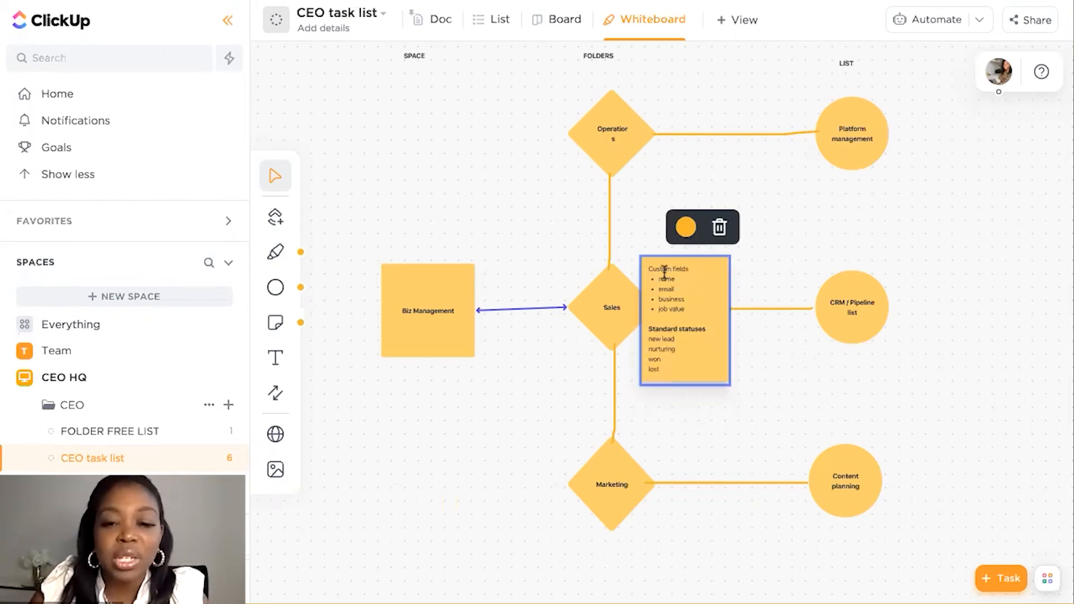
Make the "Custom fields" heading bold and move the sticky note beside the CRM / Pipeline list circle
{"action": "triple_click", "coordinate": [668, 271]}
{"action": "left_click", "coordinate": [687, 332]}
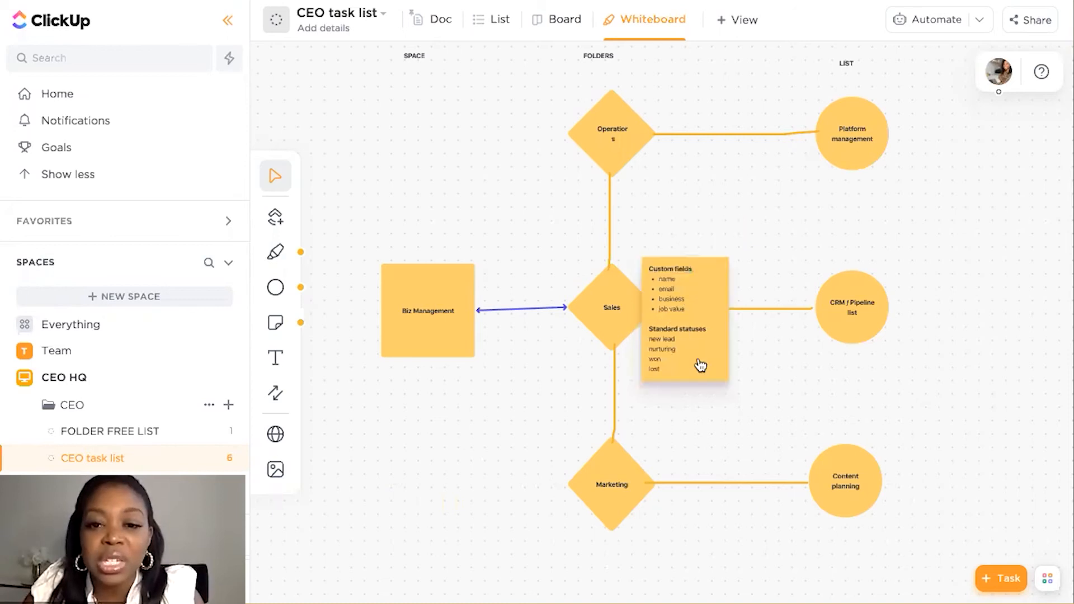
{"action": "left_click_drag", "start_coordinate": [701, 364], "coordinate": [938, 396]}
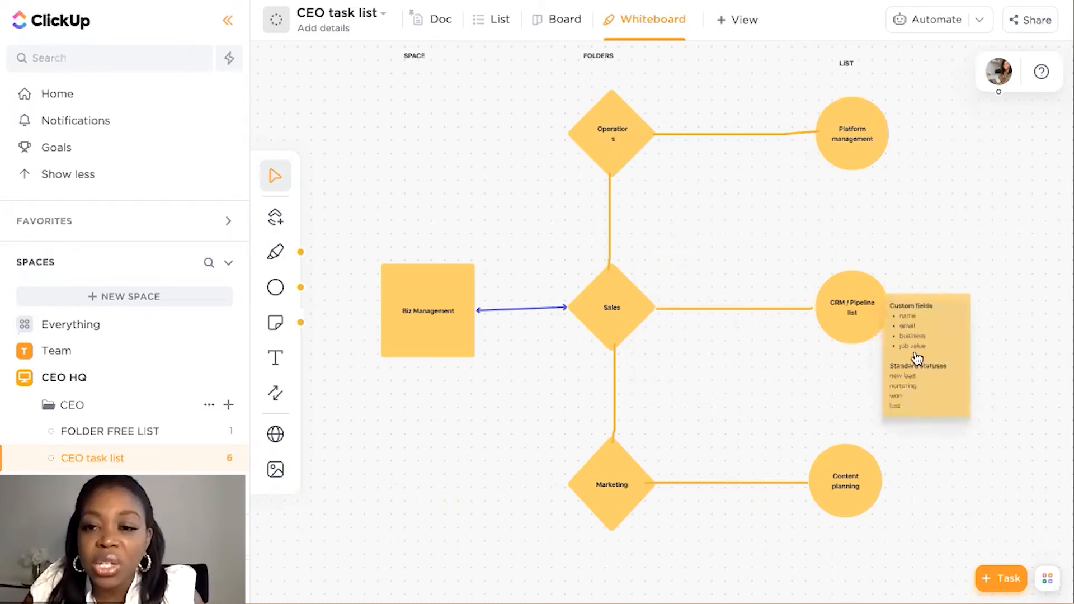
Recolour the CRM / Pipeline list, Platform management and Content planning circles orange
{"action": "left_click", "coordinate": [861, 336]}
{"action": "left_click", "coordinate": [852, 240]}
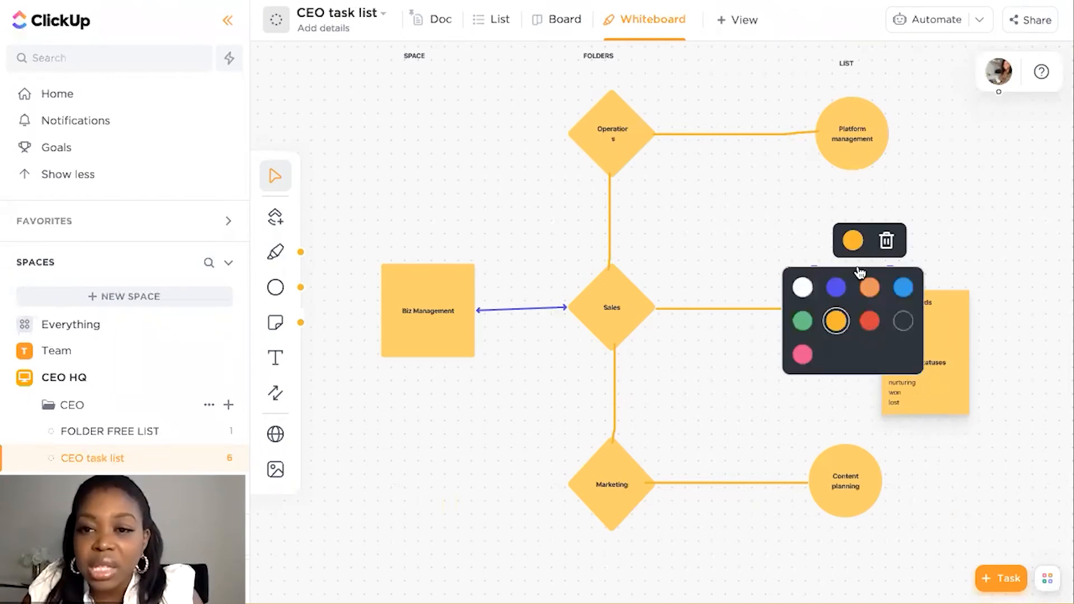
{"action": "left_click", "coordinate": [856, 163]}
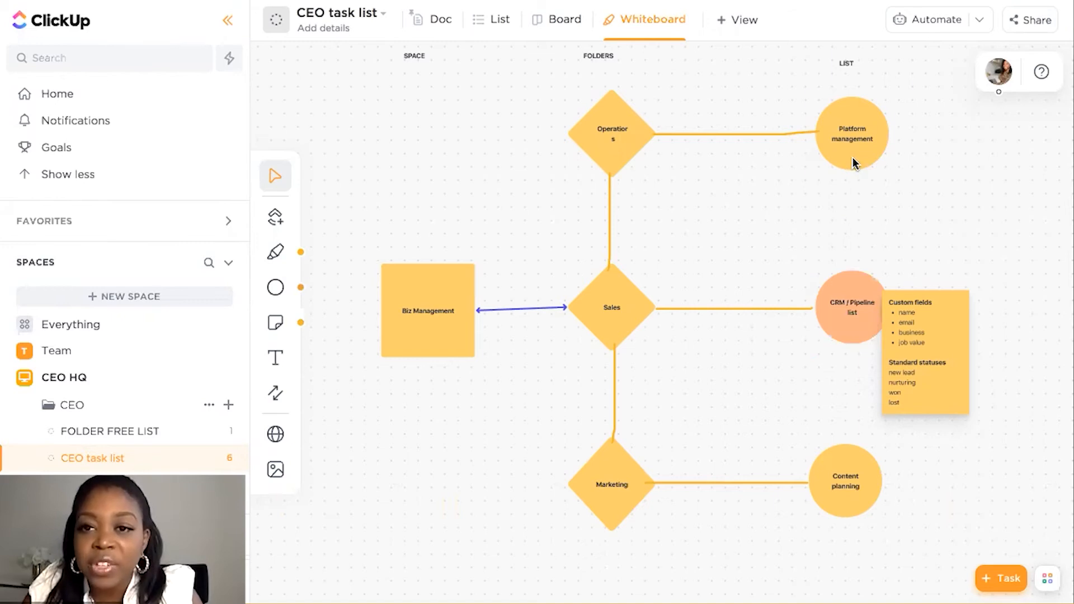
{"action": "left_click", "coordinate": [853, 156]}
{"action": "left_click", "coordinate": [853, 69]}
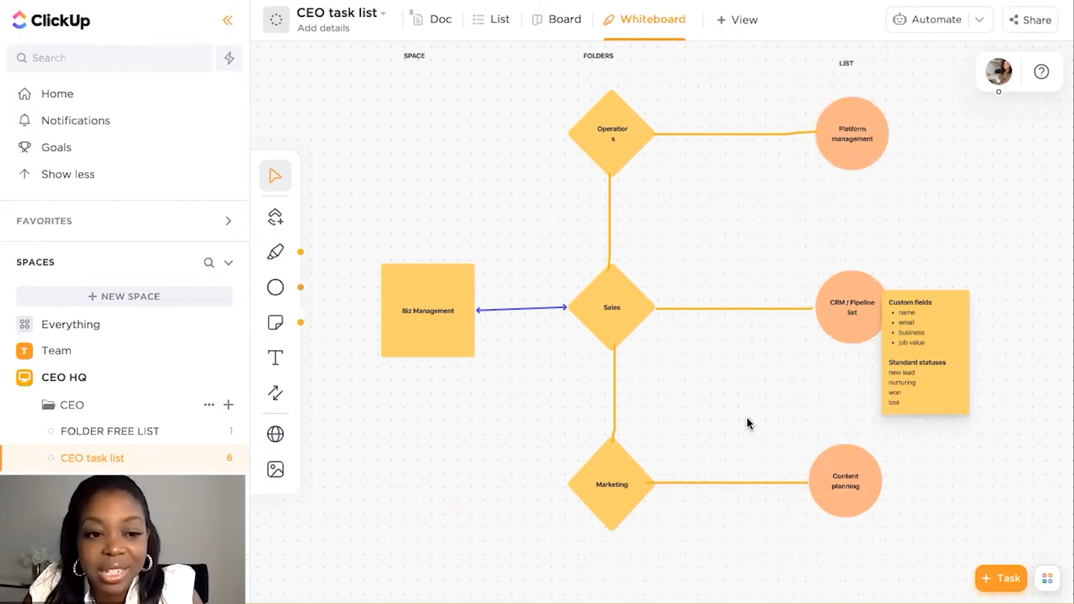
Recolour the Sales, Operations and Marketing diamonds light blue
{"action": "scroll", "coordinate": [747, 417], "scroll_direction": "up", "scroll_amount": 1}
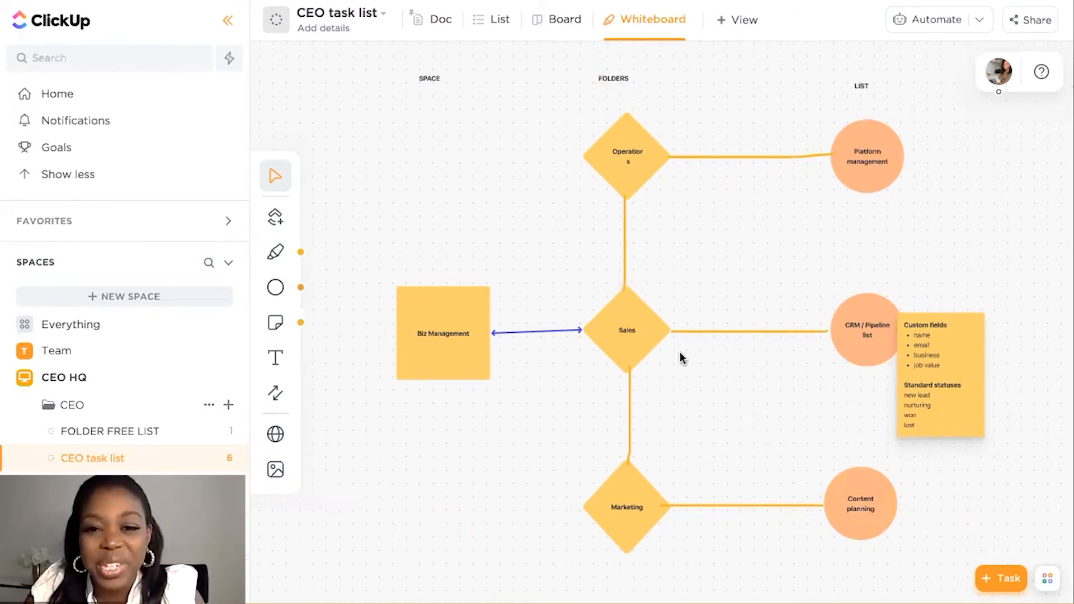
{"action": "left_click", "coordinate": [650, 345]}
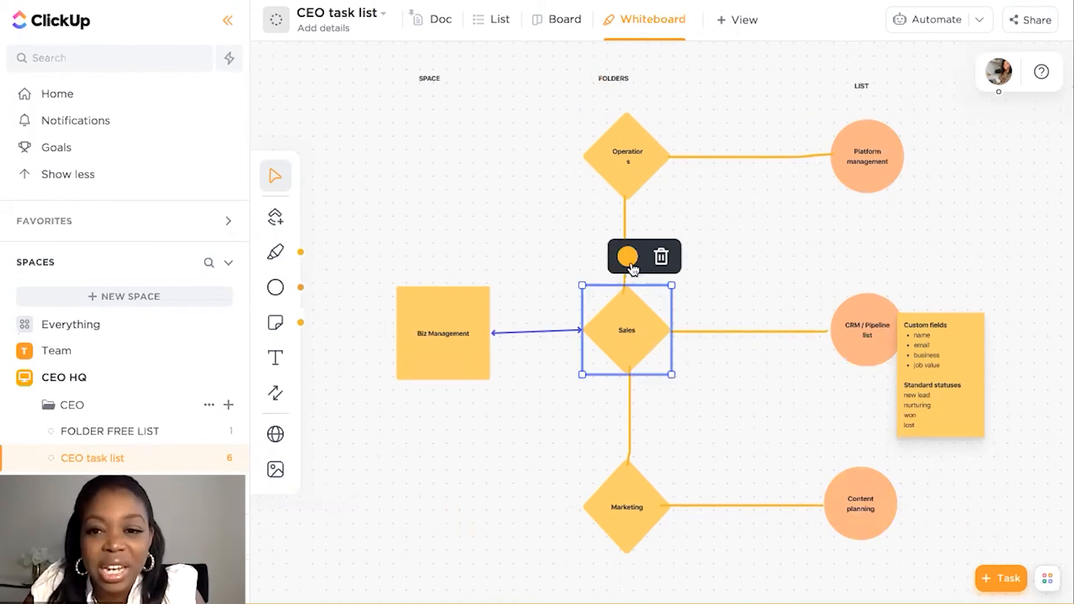
{"action": "left_click", "coordinate": [627, 256]}
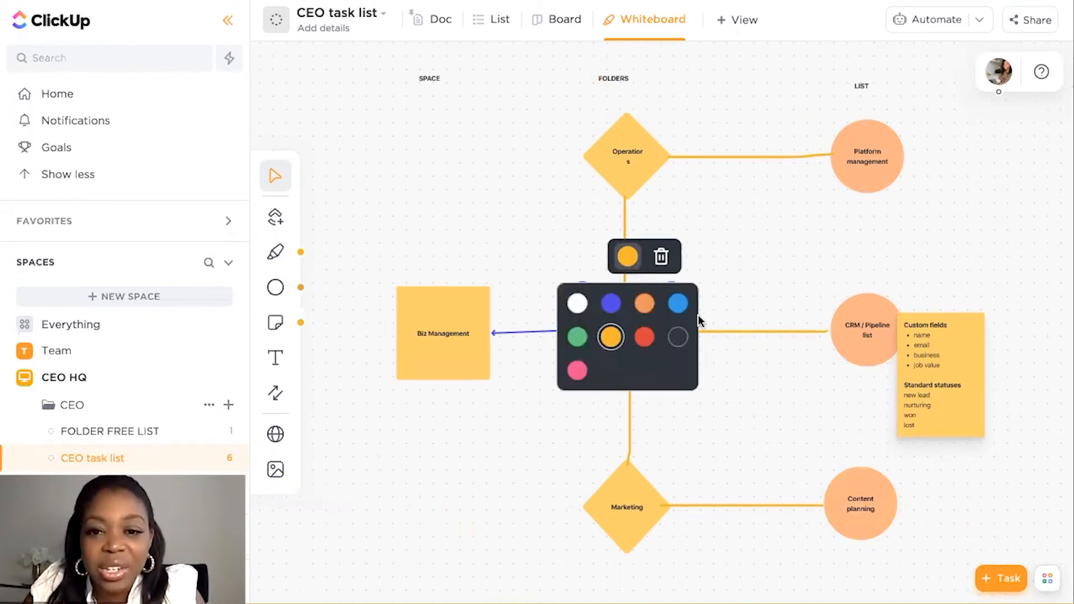
{"action": "left_click", "coordinate": [651, 176]}
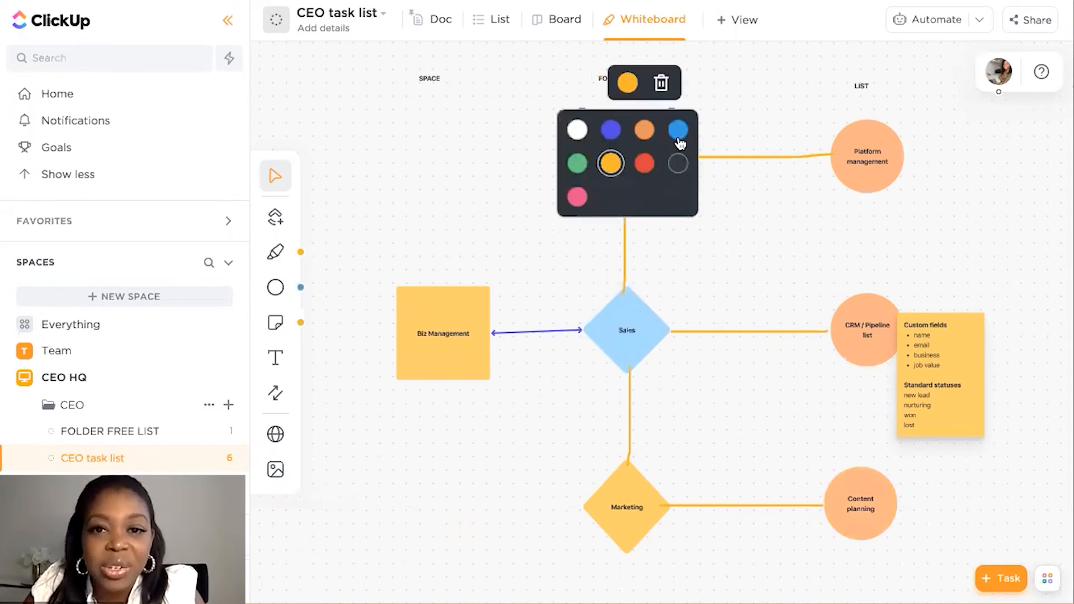
{"action": "left_click", "coordinate": [641, 485]}
{"action": "left_click", "coordinate": [627, 430]}
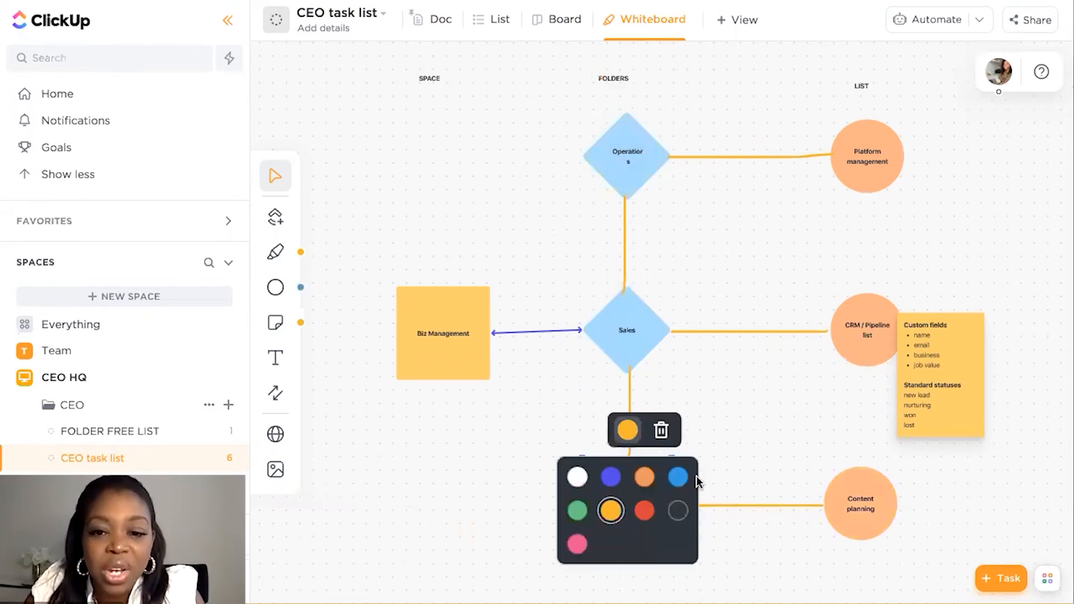
{"action": "left_click", "coordinate": [678, 479]}
{"action": "left_click", "coordinate": [475, 451]}
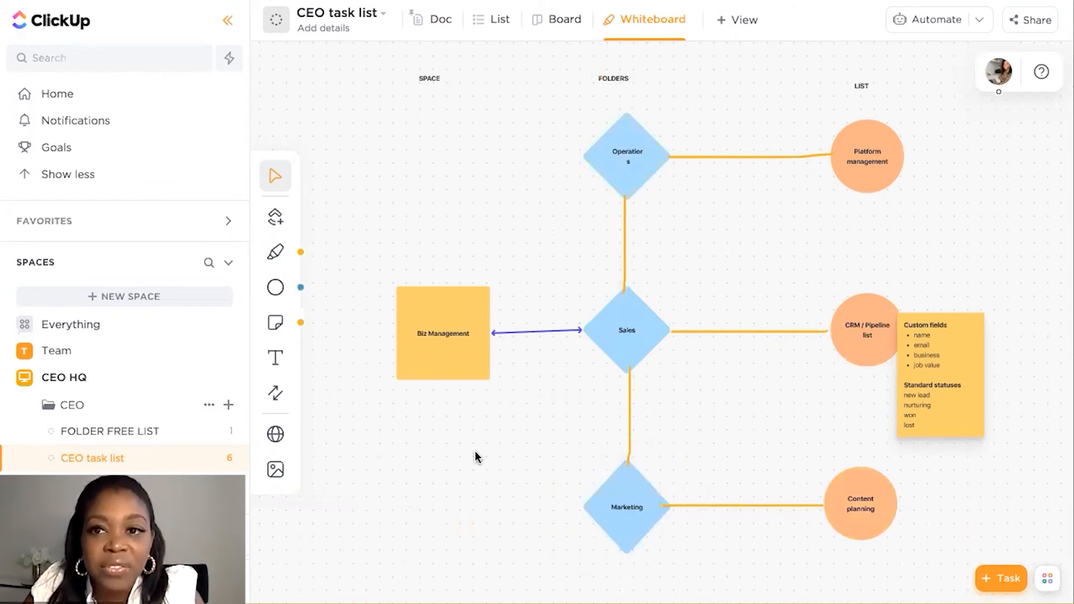
Underline the SPACE, FOLDERS and LIST headings with the thickest yellow pen stroke
{"action": "scroll", "coordinate": [475, 451], "scroll_direction": "right", "scroll_amount": 3}
{"action": "scroll", "coordinate": [475, 451], "scroll_direction": "down", "scroll_amount": 2}
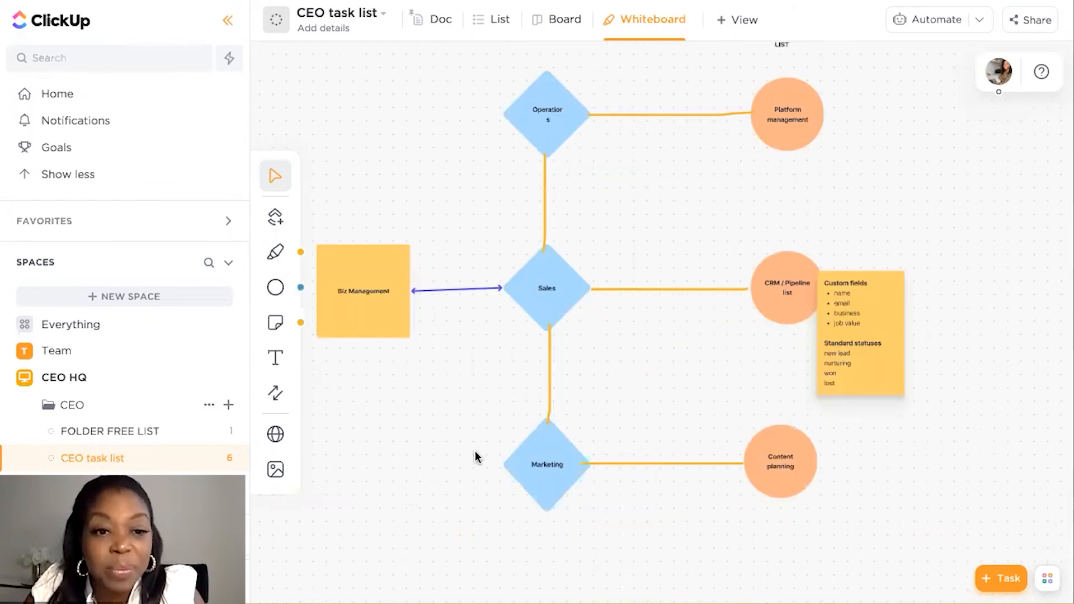
{"action": "scroll", "coordinate": [475, 452], "scroll_direction": "up", "scroll_amount": 4}
{"action": "scroll", "coordinate": [475, 452], "scroll_direction": "left", "scroll_amount": 1}
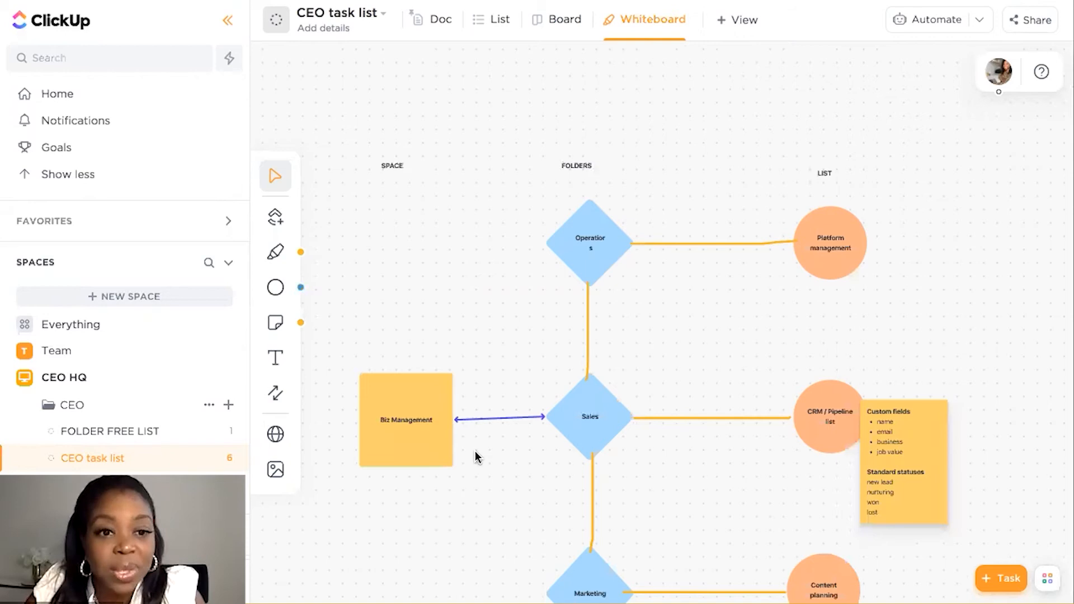
{"action": "left_click", "coordinate": [271, 255]}
{"action": "left_click", "coordinate": [332, 190]}
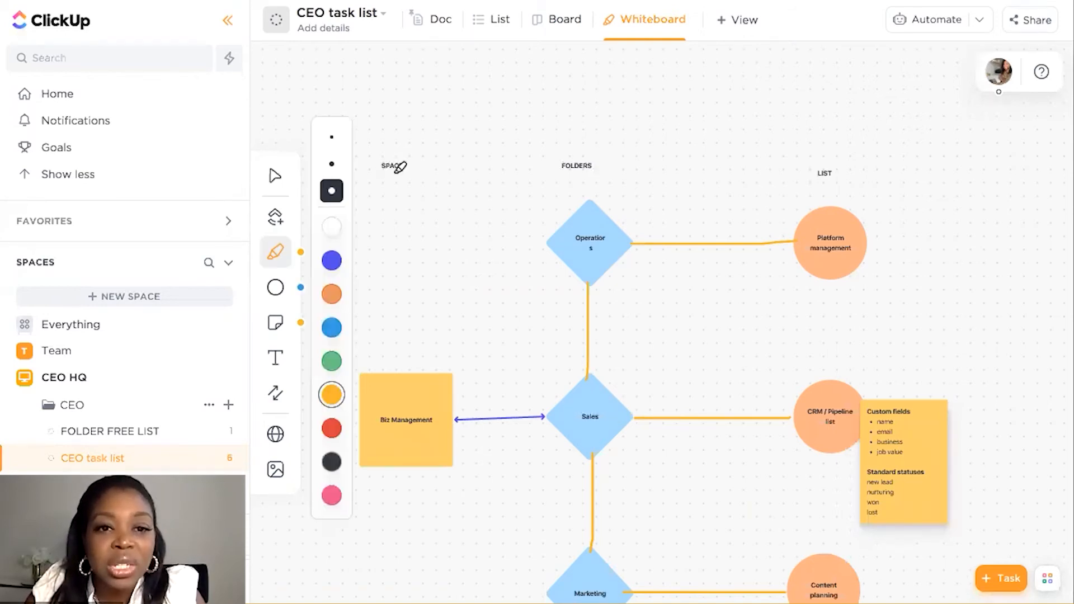
{"action": "left_click_drag", "start_coordinate": [377, 175], "coordinate": [407, 175]}
{"action": "left_click_drag", "start_coordinate": [559, 176], "coordinate": [592, 176]}
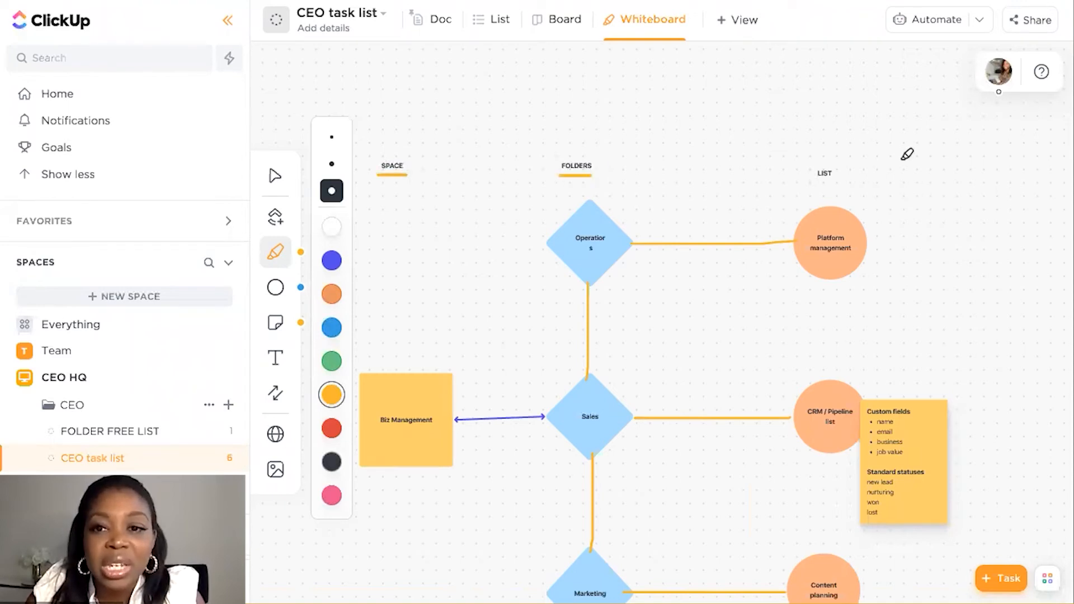
{"action": "left_click_drag", "start_coordinate": [815, 185], "coordinate": [838, 184]}
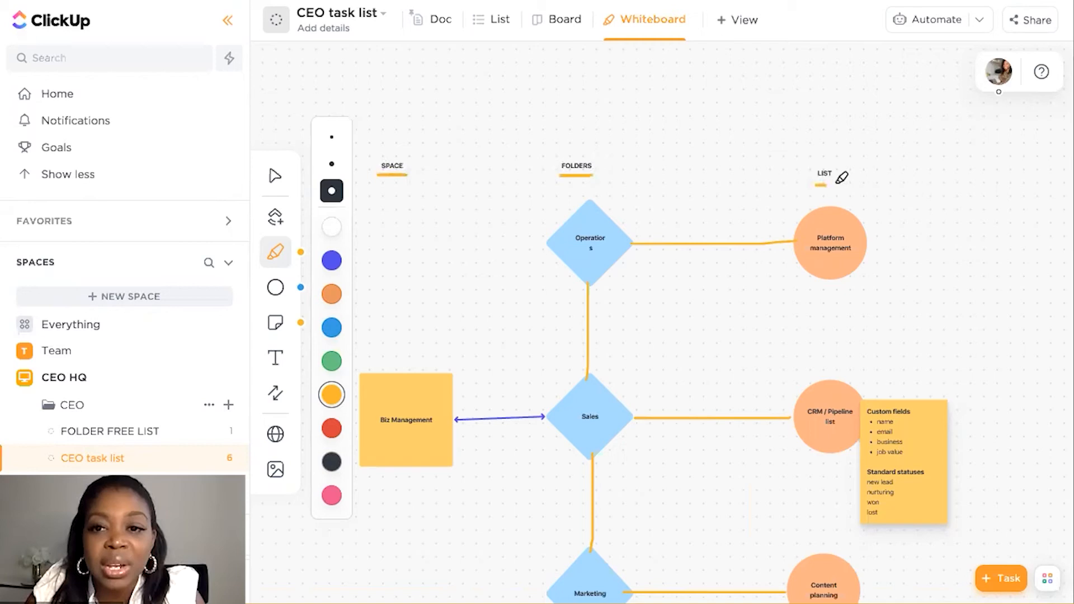
Look over the tasks, lists and docs options for adding ClickUp items to the whiteboard
{"action": "left_click", "coordinate": [276, 361]}
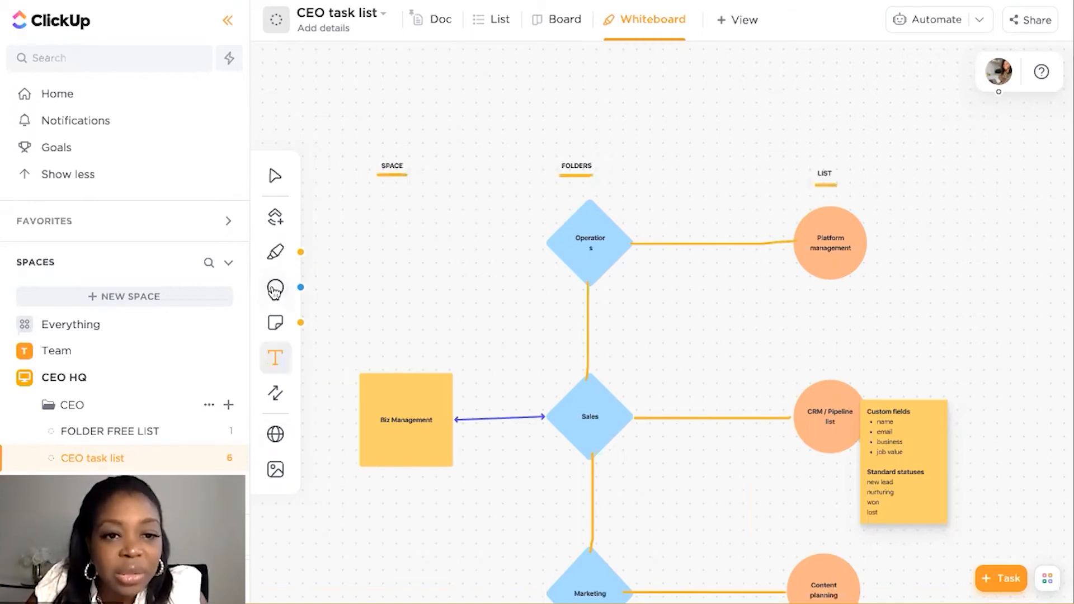
{"action": "left_click", "coordinate": [276, 217]}
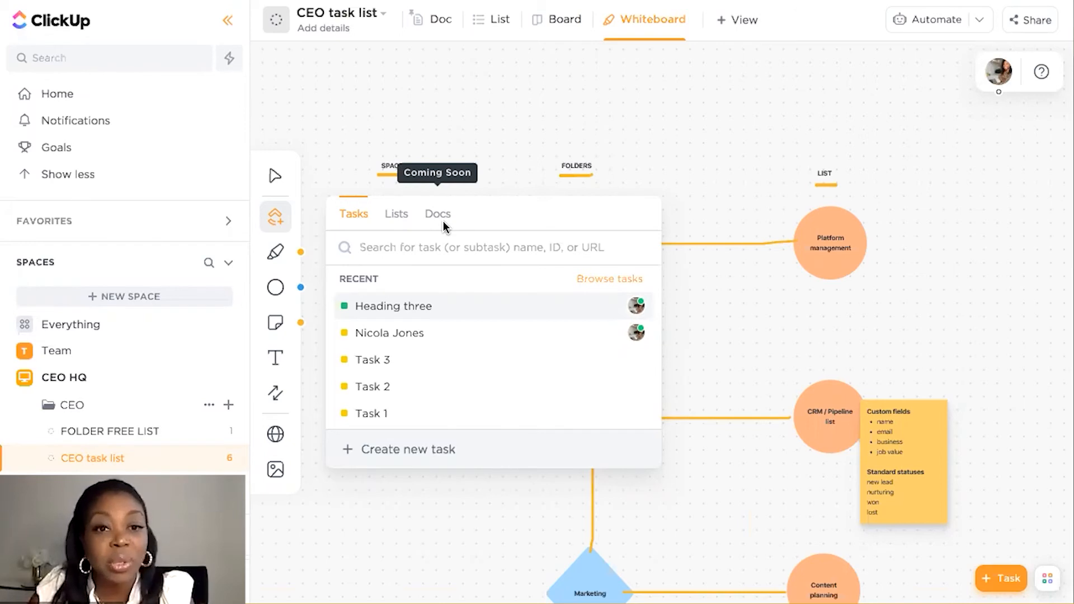
{"action": "left_click", "coordinate": [842, 205]}
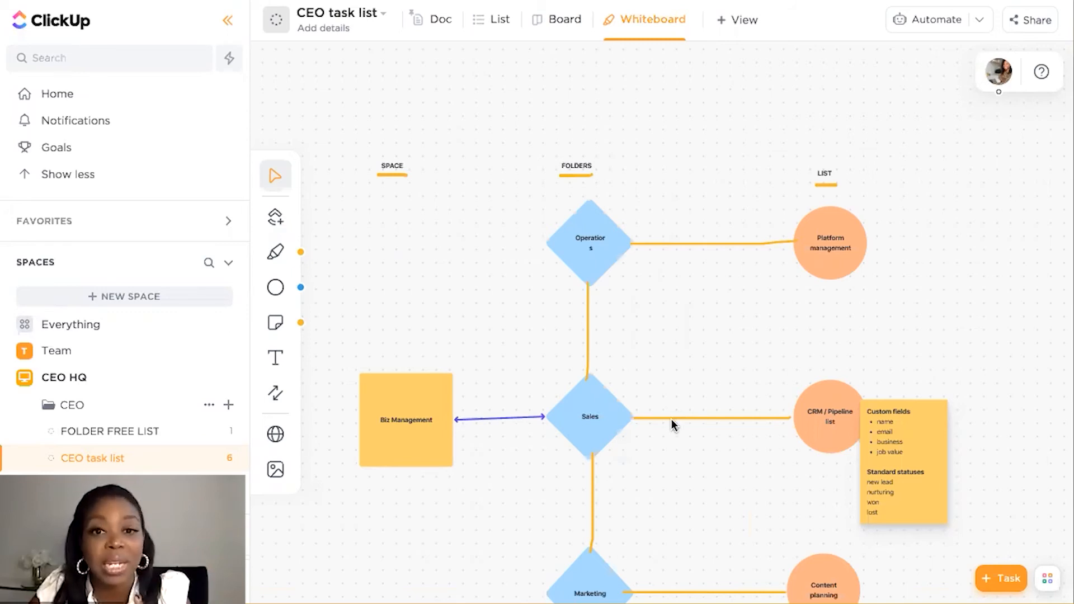
{"action": "scroll", "coordinate": [670, 419], "scroll_direction": "down", "scroll_amount": 5}
{"action": "scroll", "coordinate": [670, 419], "scroll_direction": "up", "scroll_amount": 4}
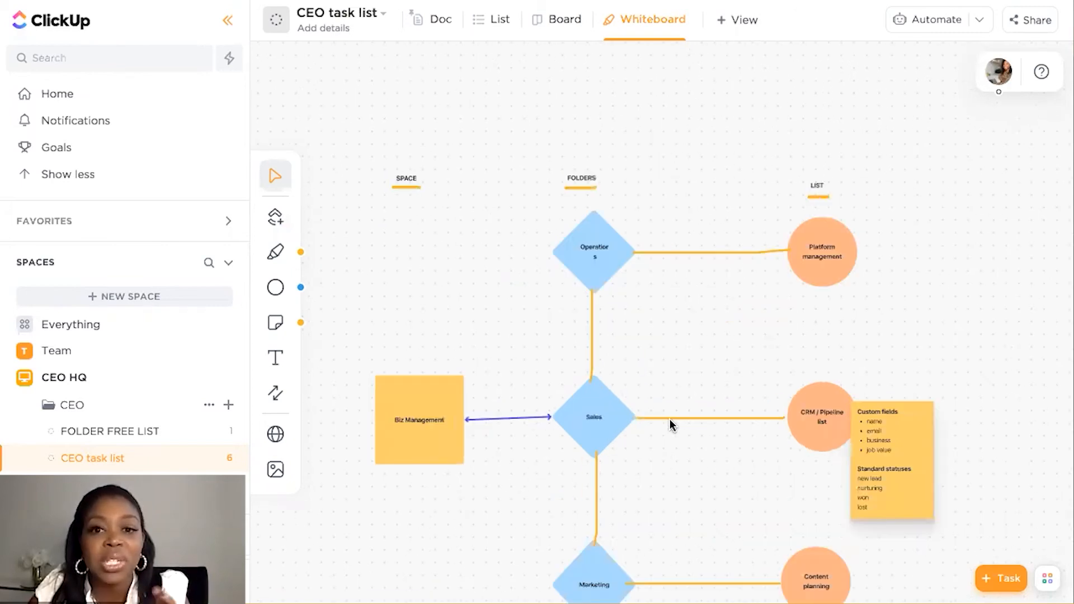
{"action": "scroll", "coordinate": [670, 418], "scroll_direction": "down", "scroll_amount": 2}
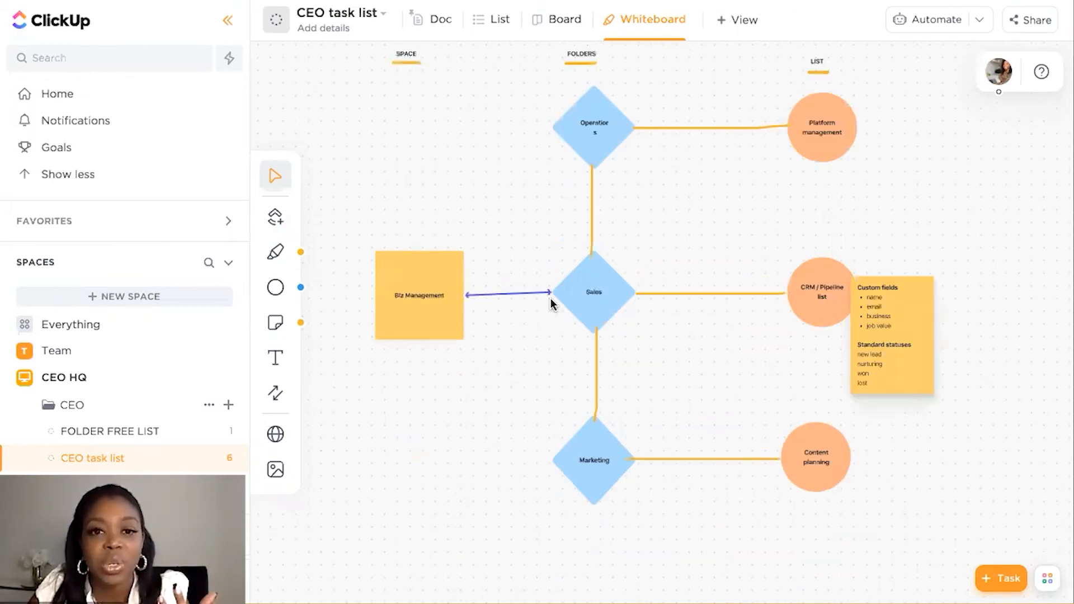
{"action": "scroll", "coordinate": [551, 302], "scroll_direction": "up", "scroll_amount": 2}
{"action": "scroll", "coordinate": [551, 305], "scroll_direction": "down", "scroll_amount": 1}
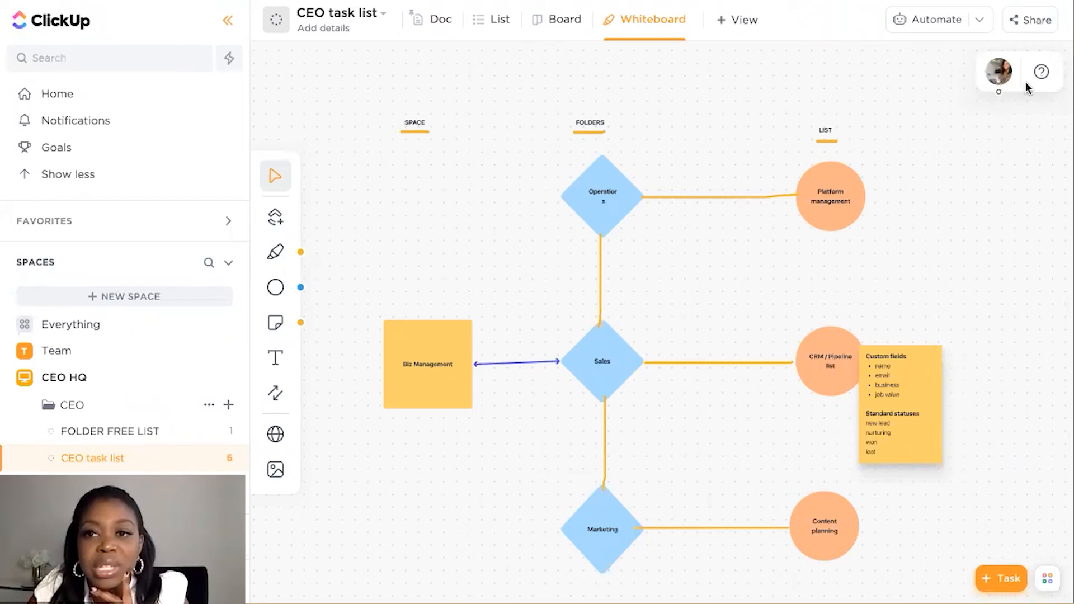
{"action": "scroll", "coordinate": [621, 163], "scroll_direction": "right", "scroll_amount": 1}
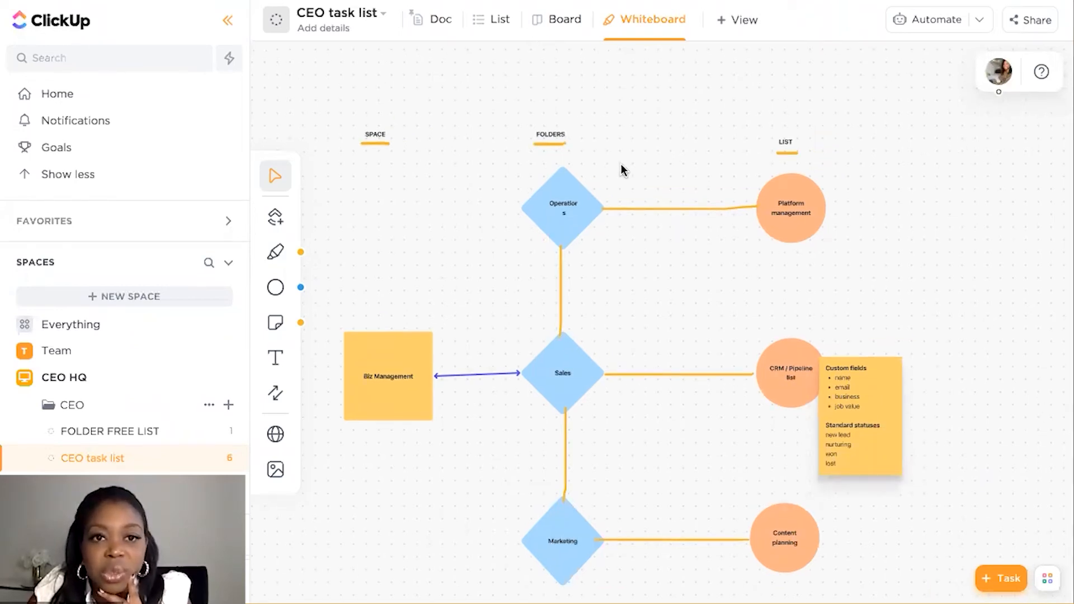
{"action": "scroll", "coordinate": [621, 170], "scroll_direction": "up", "scroll_amount": 2}
{"action": "scroll", "coordinate": [621, 170], "scroll_direction": "up", "scroll_amount": 3}
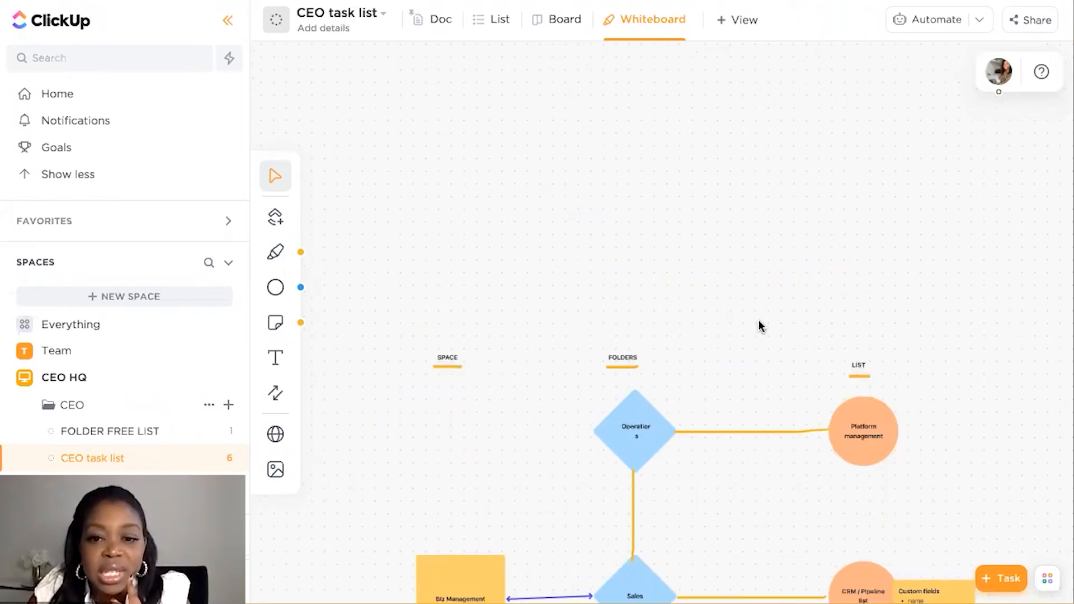
{"action": "scroll", "coordinate": [943, 479], "scroll_direction": "down", "scroll_amount": 3}
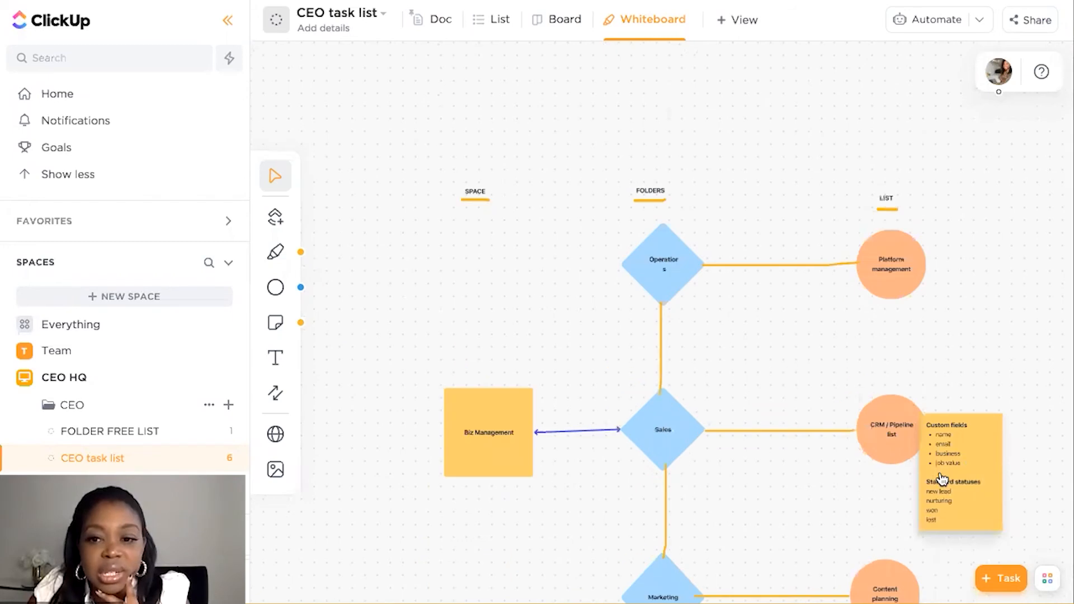
{"action": "left_click", "coordinate": [926, 427]}
{"action": "left_click_drag", "start_coordinate": [926, 427], "coordinate": [962, 463]}
{"action": "left_click", "coordinate": [832, 389]}
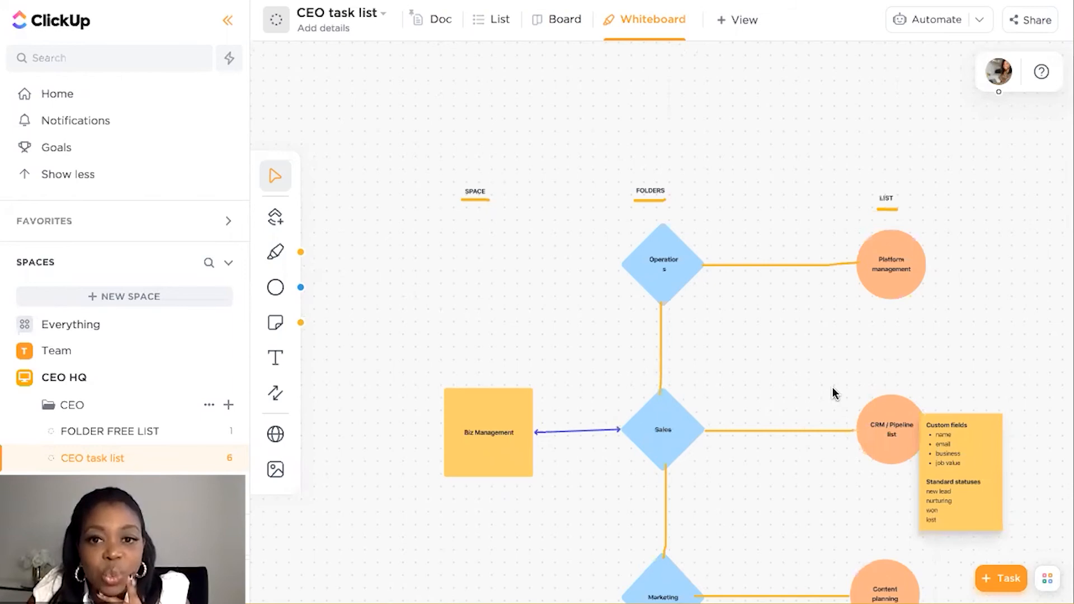
{"action": "scroll", "coordinate": [833, 389], "scroll_direction": "up", "scroll_amount": 1}
{"action": "scroll", "coordinate": [832, 387], "scroll_direction": "down", "scroll_amount": 5}
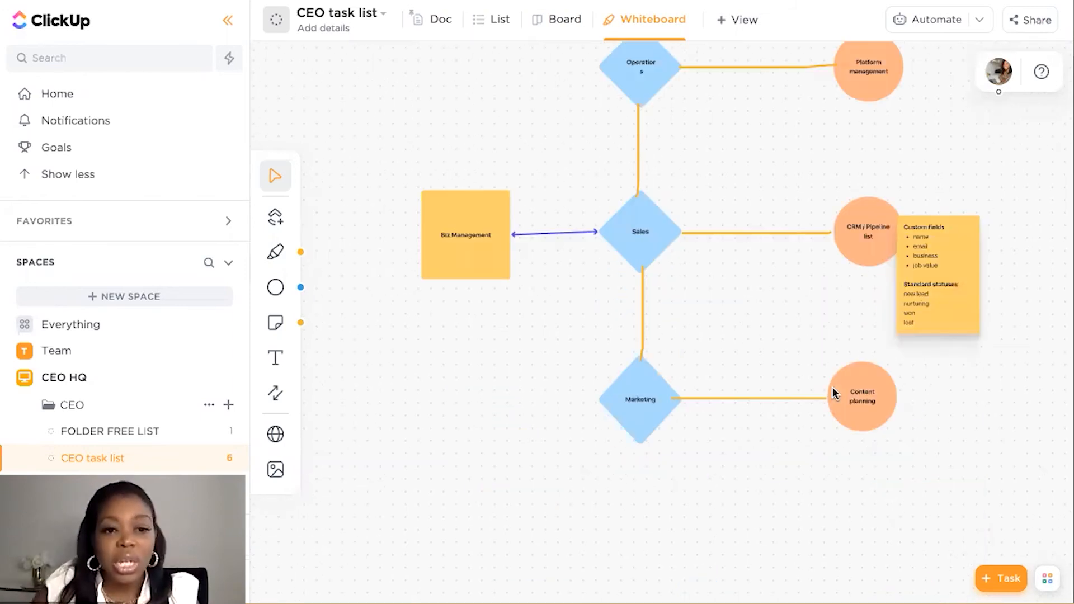
{"action": "scroll", "coordinate": [703, 234], "scroll_direction": "down", "scroll_amount": 3}
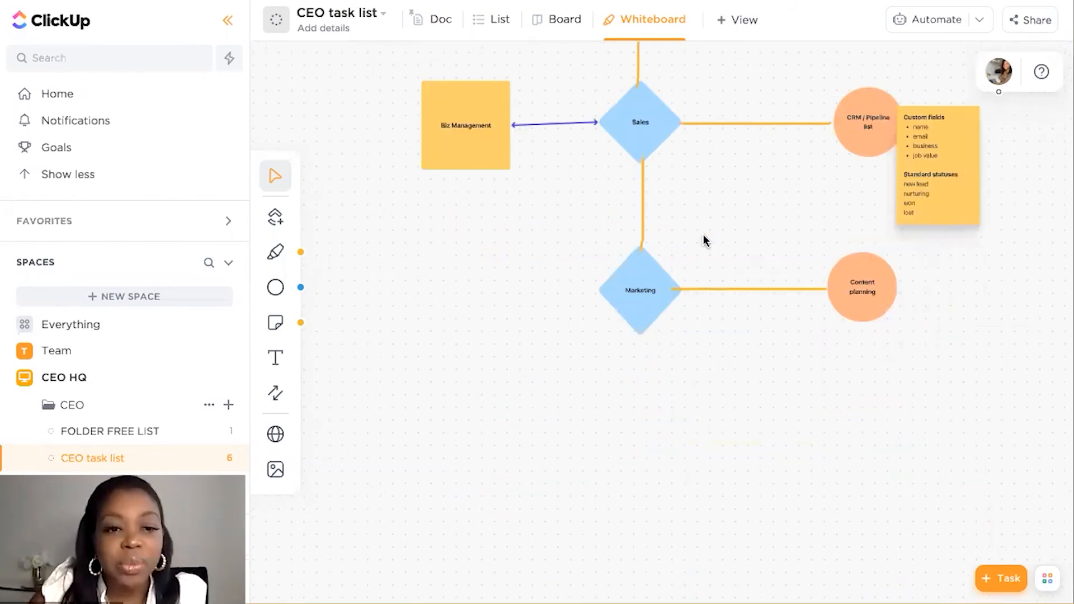
{"action": "left_click", "coordinate": [275, 469]}
{"action": "left_click", "coordinate": [275, 434]}
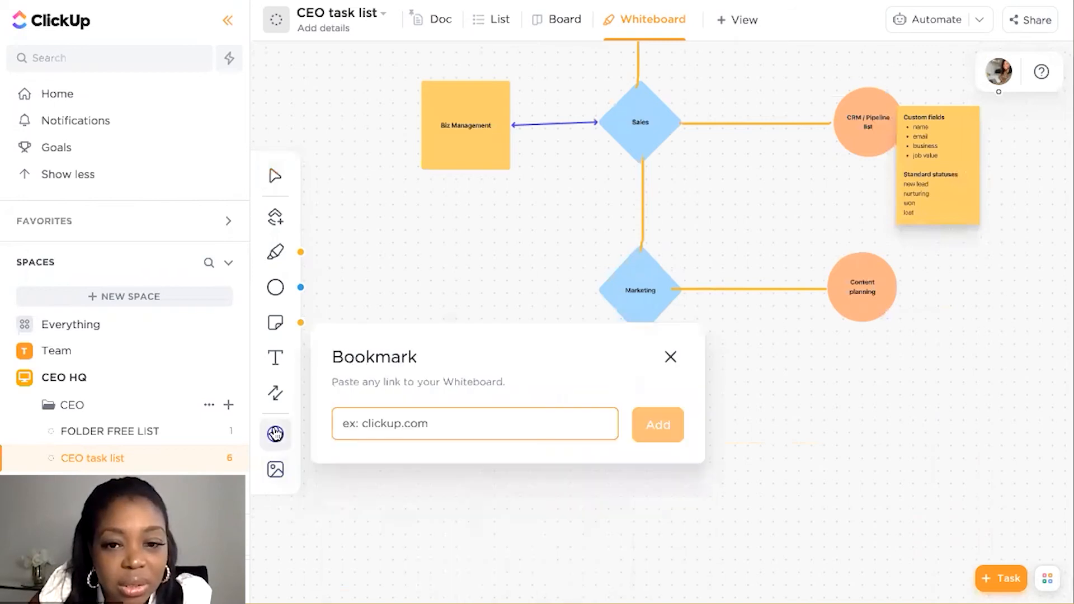
{"action": "type", "text": "https://hello.dubsado.com/projects/list/jobs"}
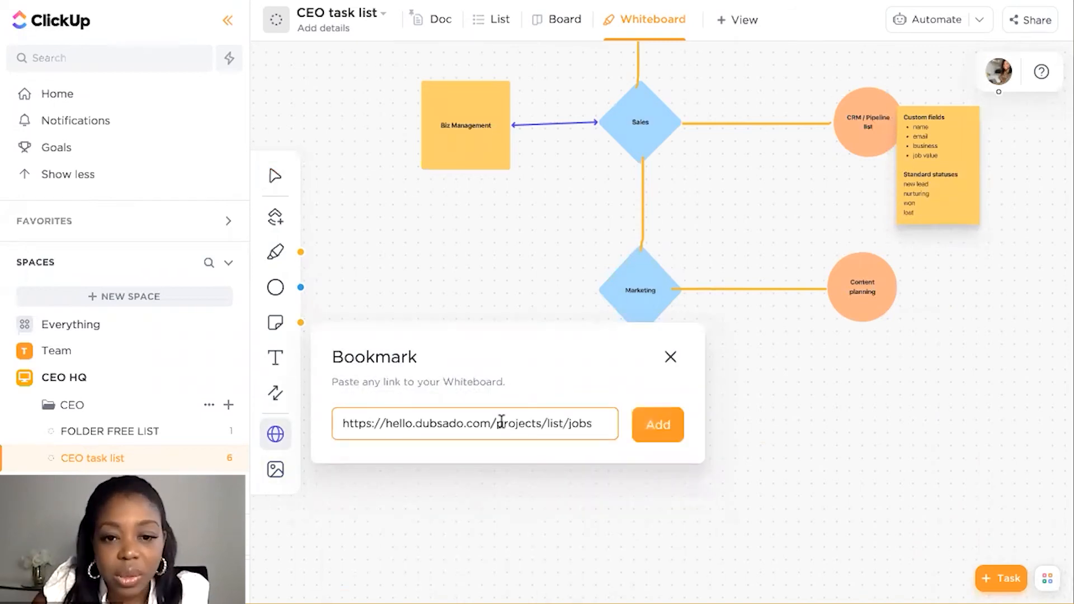
{"action": "left_click_drag", "start_coordinate": [491, 424], "coordinate": [506, 423]}
{"action": "key", "text": "shift+End"}
{"action": "key", "text": "BackSpace"}
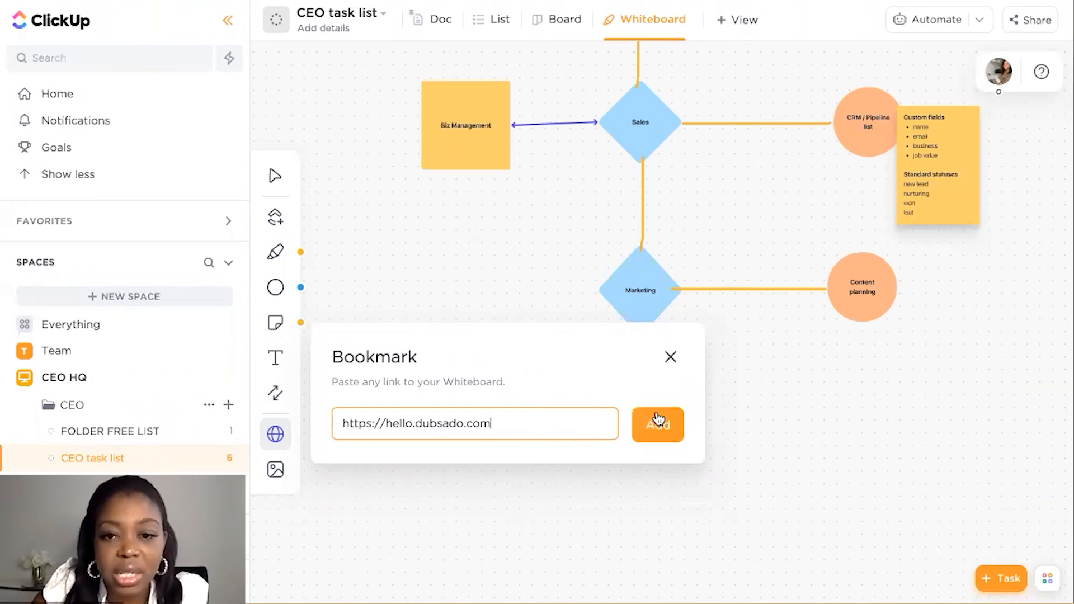
{"action": "left_click", "coordinate": [672, 424]}
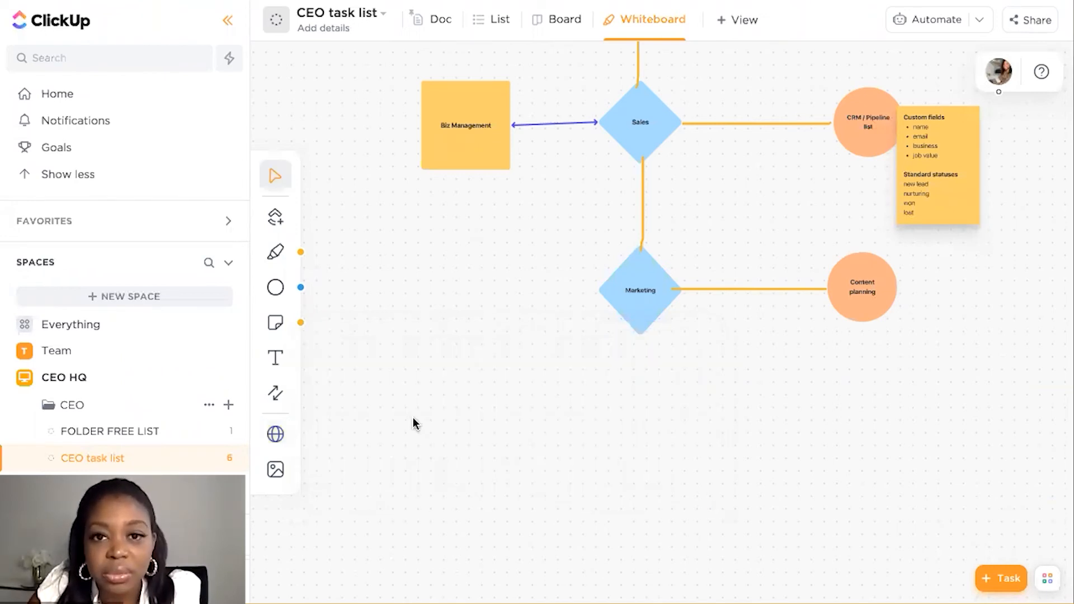
Move the Dubsado bookmark card further down, beneath the Biz Management square
{"action": "scroll", "coordinate": [413, 417], "scroll_direction": "up", "scroll_amount": 4}
{"action": "scroll", "coordinate": [413, 418], "scroll_direction": "up", "scroll_amount": 1}
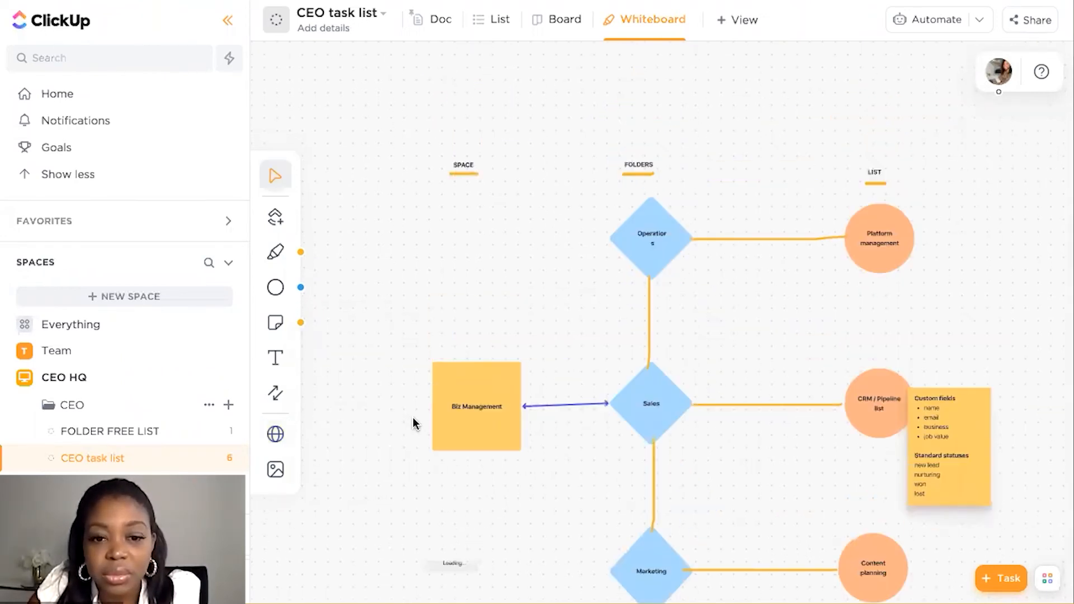
{"action": "scroll", "coordinate": [460, 391], "scroll_direction": "down", "scroll_amount": 3}
{"action": "left_click_drag", "start_coordinate": [480, 398], "coordinate": [486, 468]}
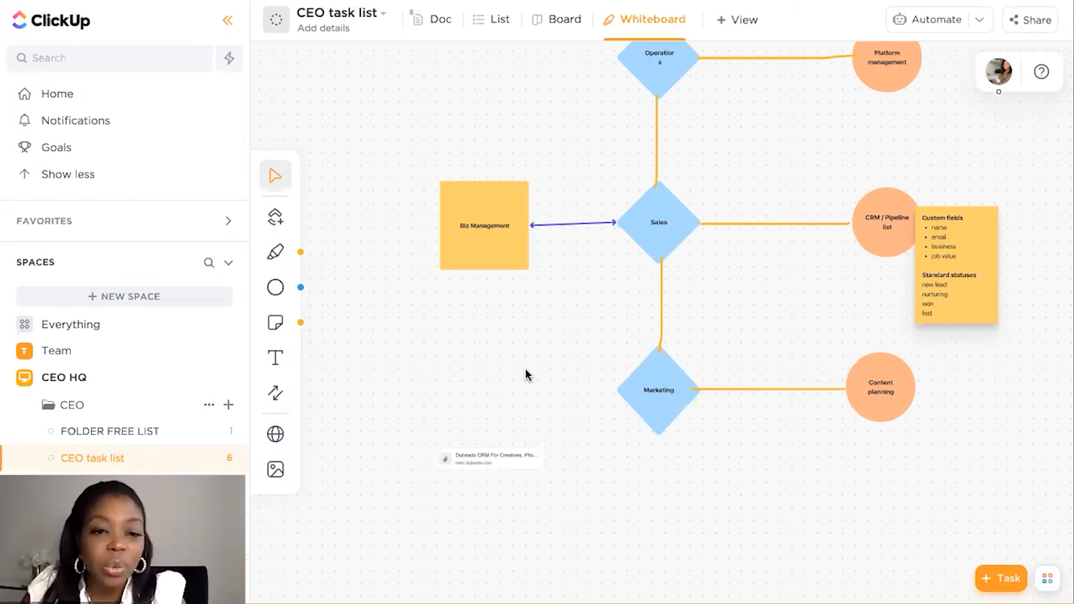
{"action": "scroll", "coordinate": [525, 370], "scroll_direction": "right", "scroll_amount": 3}
{"action": "scroll", "coordinate": [525, 373], "scroll_direction": "left", "scroll_amount": 1}
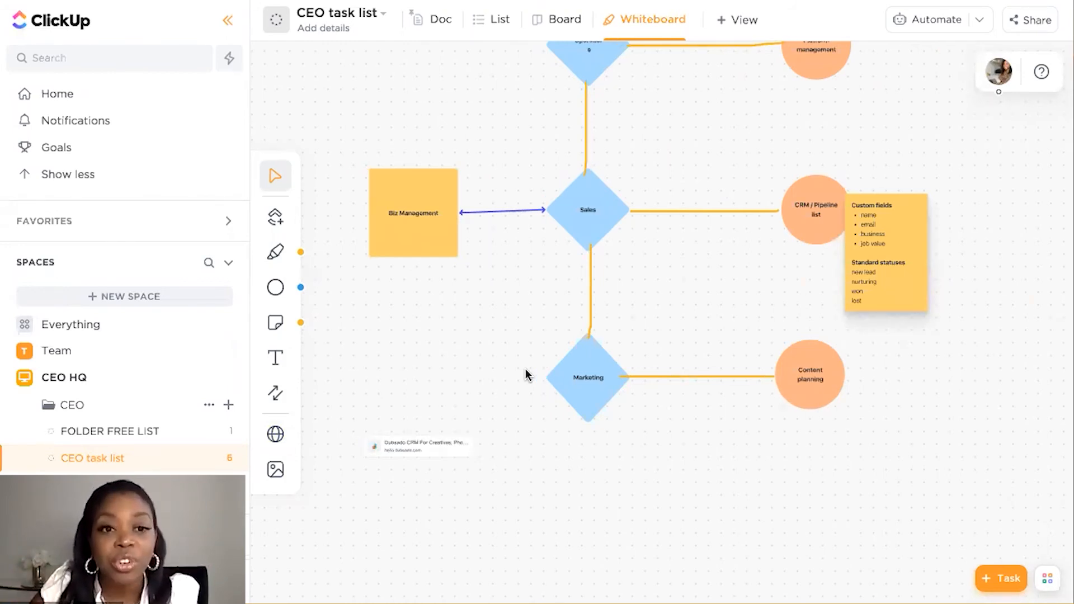
Look over the Whiteboard view's sharing and permission options, copy its private link, and close the sharing settings
{"action": "scroll", "coordinate": [526, 374], "scroll_direction": "up", "scroll_amount": 2}
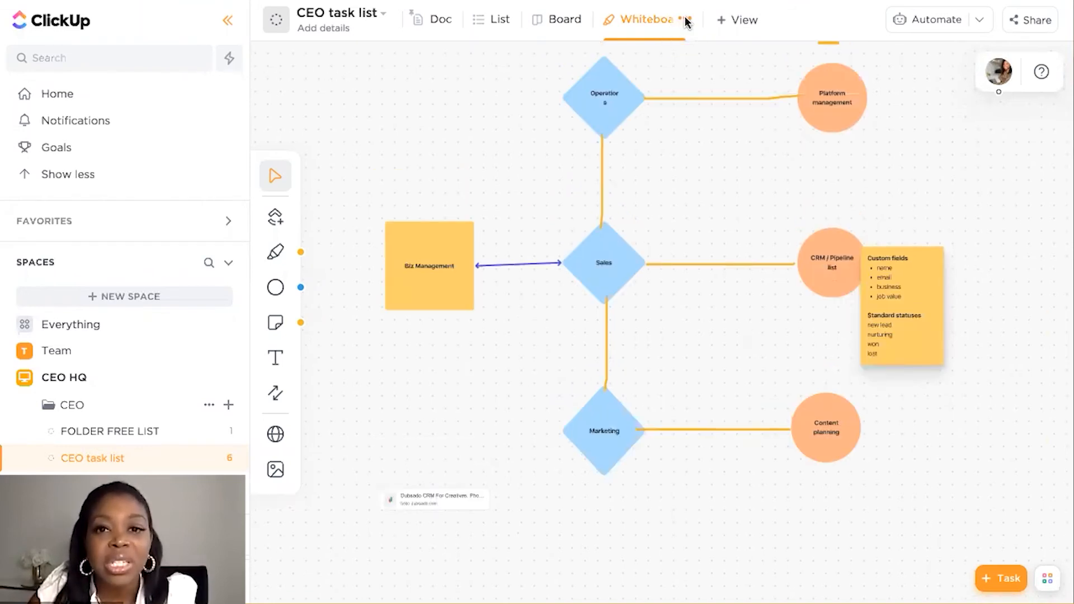
{"action": "left_click", "coordinate": [685, 19]}
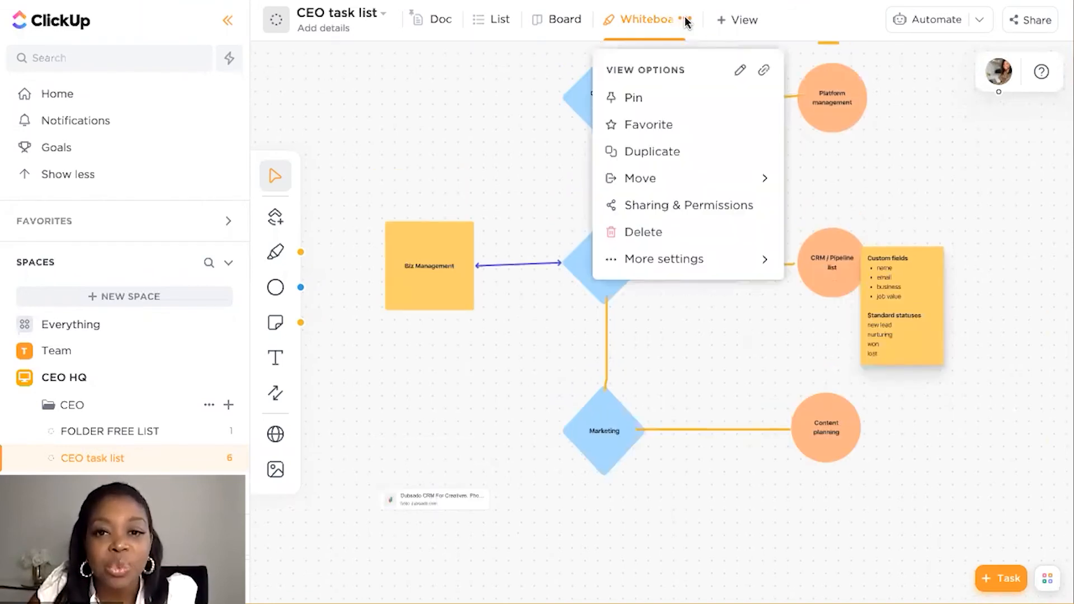
{"action": "left_click", "coordinate": [670, 207]}
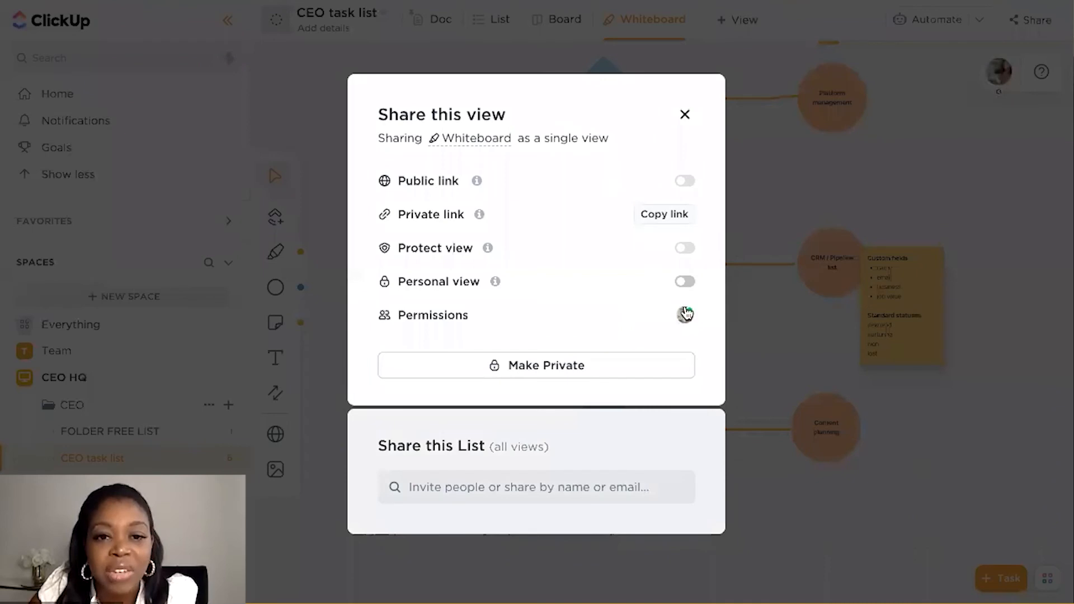
{"action": "left_click", "coordinate": [676, 223]}
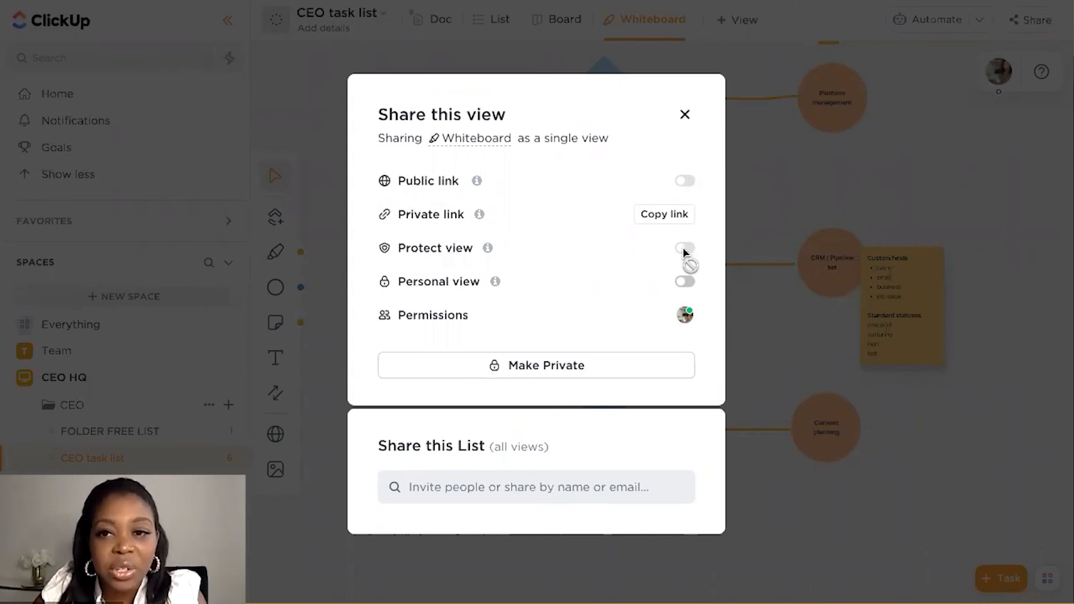
{"action": "mouse_move", "coordinate": [685, 258]}
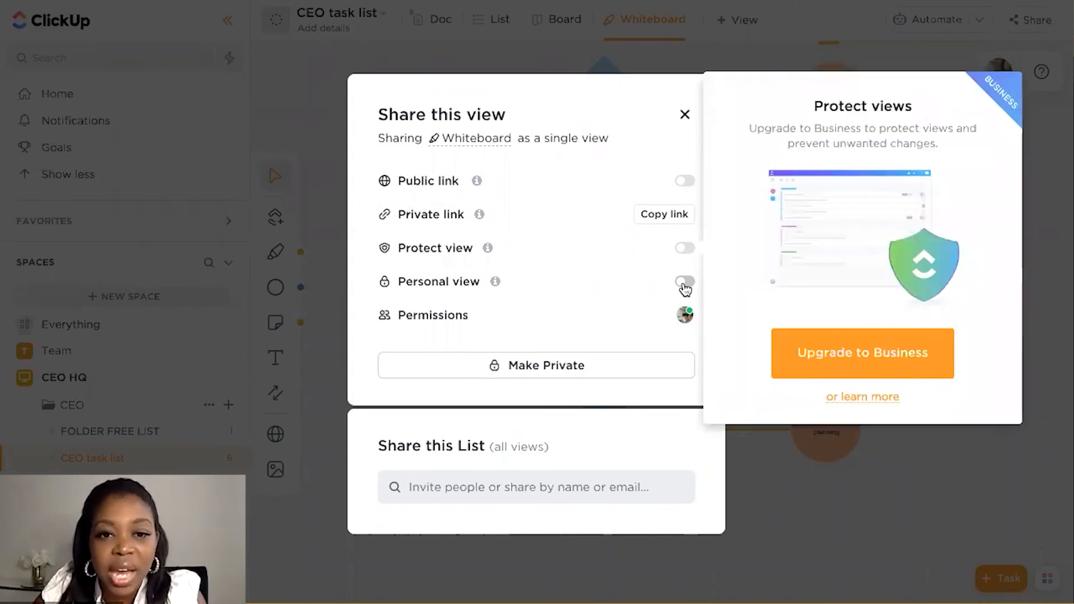
{"action": "left_click", "coordinate": [685, 114]}
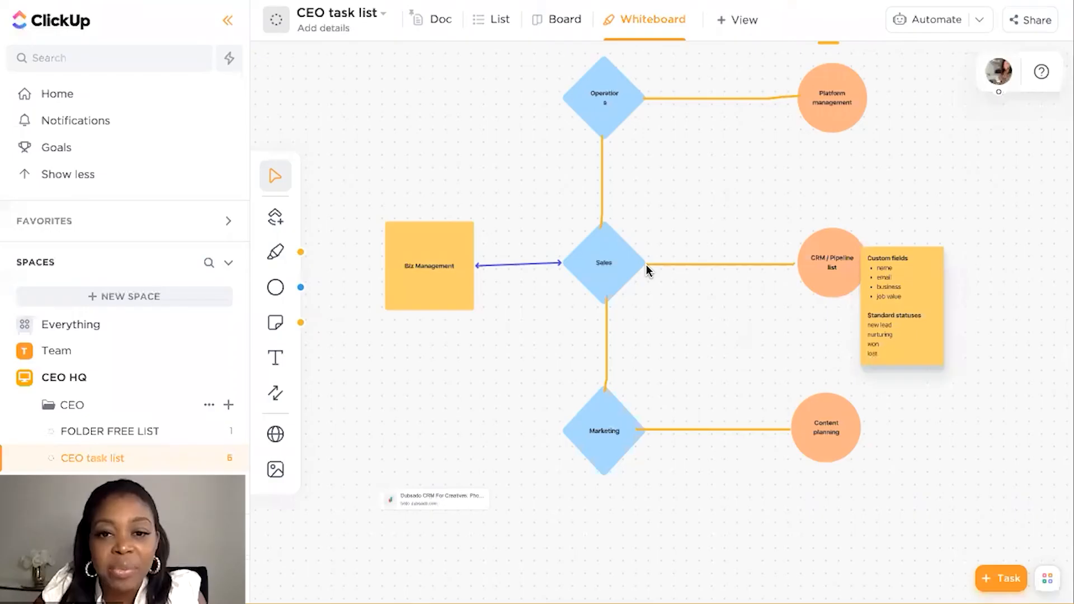
Select all objects in the whiteboard diagram, scale the group down and back up to slightly above its original size, and deselect it
{"action": "left_click_drag", "start_coordinate": [339, 62], "coordinate": [982, 589]}
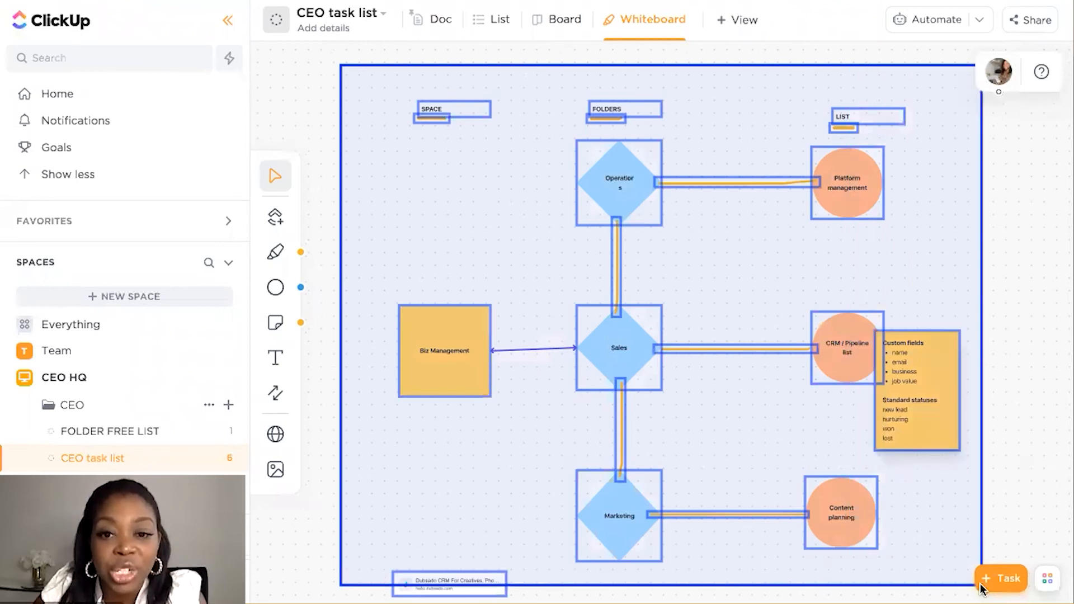
{"action": "left_click_drag", "start_coordinate": [980, 587], "coordinate": [980, 588]}
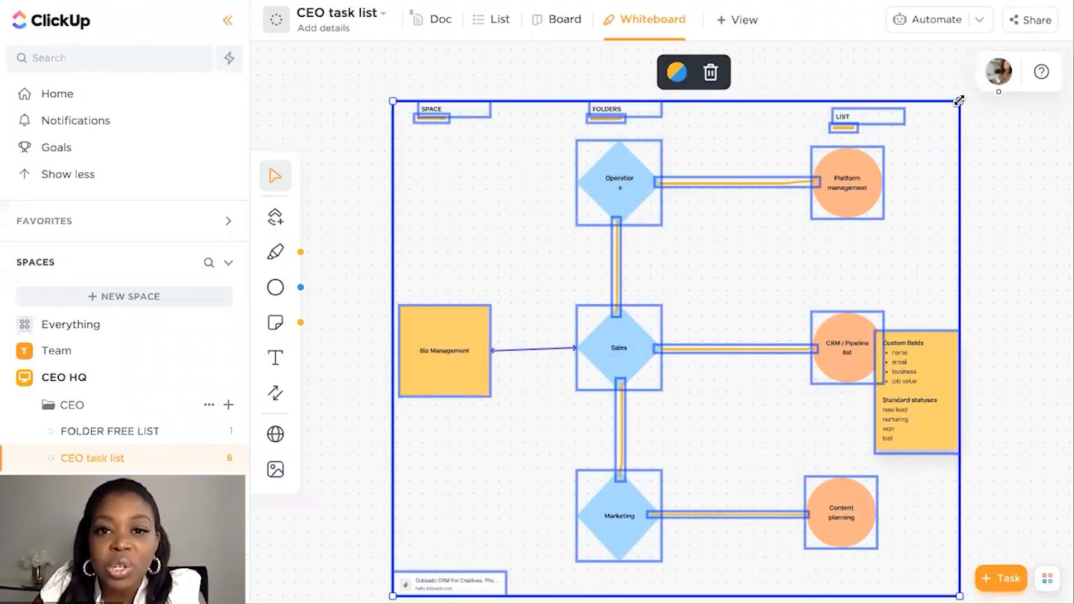
{"action": "left_click_drag", "start_coordinate": [960, 101], "coordinate": [921, 130]}
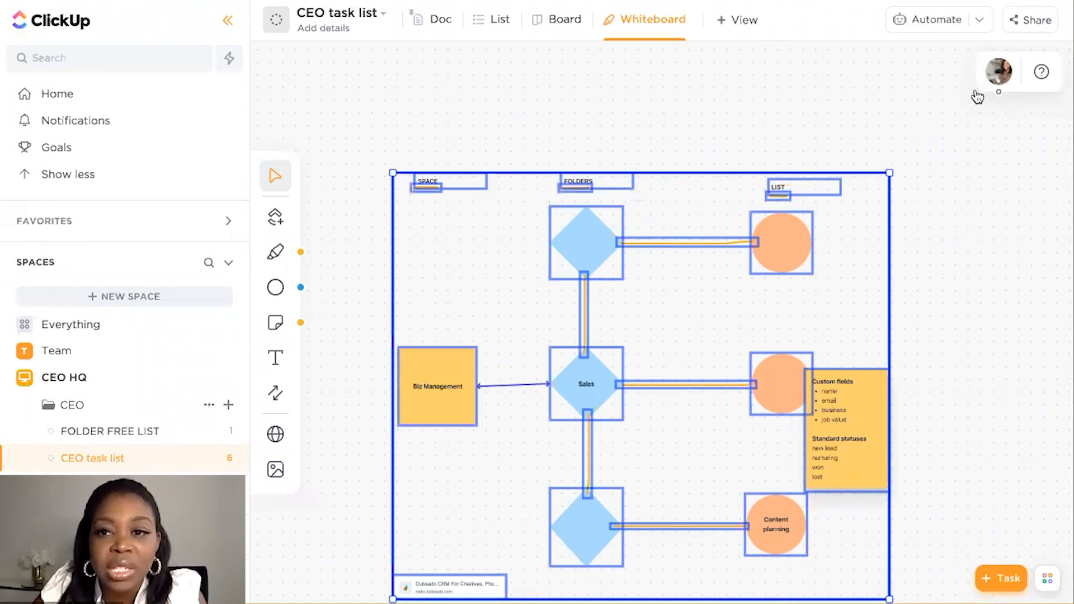
{"action": "left_click_drag", "start_coordinate": [976, 98], "coordinate": [974, 89]}
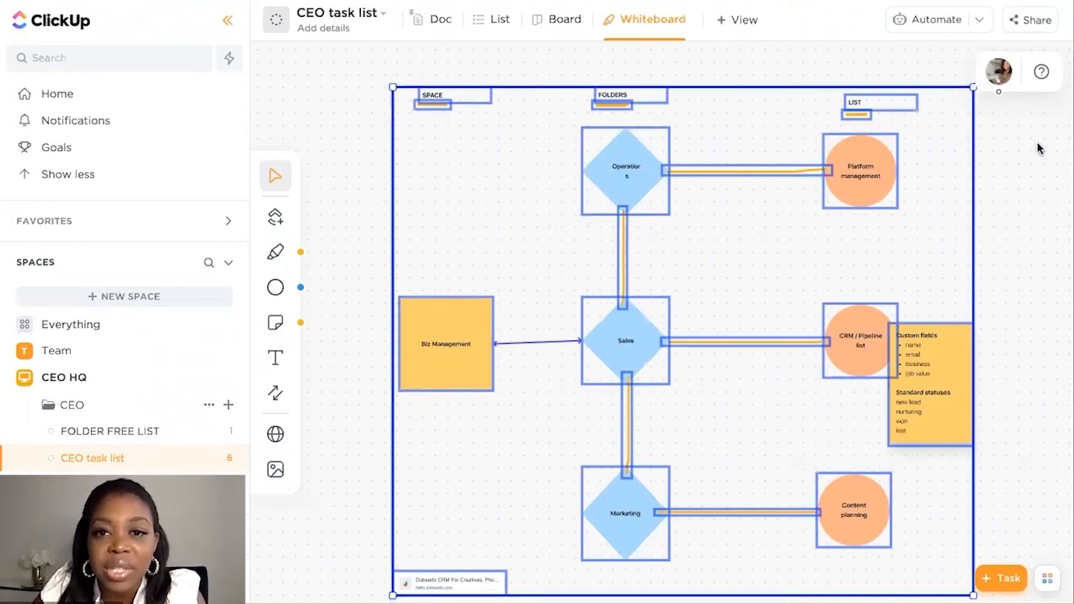
{"action": "left_click", "coordinate": [1055, 164]}
Leave the whiteboard and open the FOLDER FREE LIST in the CEO folder
{"action": "scroll", "coordinate": [1055, 164], "scroll_direction": "right", "scroll_amount": 1}
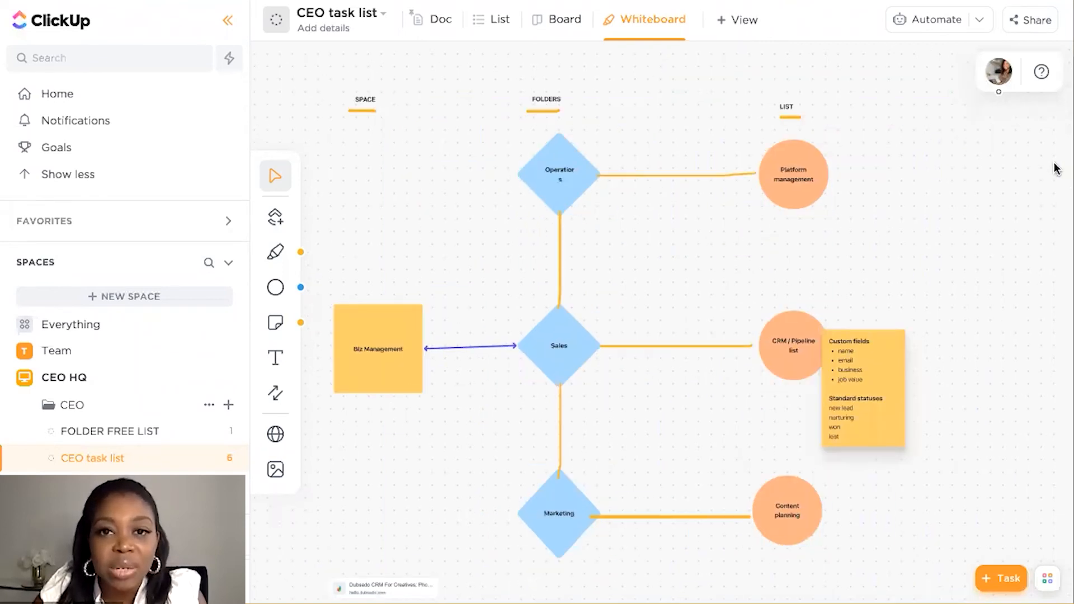
{"action": "scroll", "coordinate": [1056, 168], "scroll_direction": "right", "scroll_amount": 1}
{"action": "scroll", "coordinate": [1056, 168], "scroll_direction": "down", "scroll_amount": 1}
{"action": "left_click", "coordinate": [622, 19]}
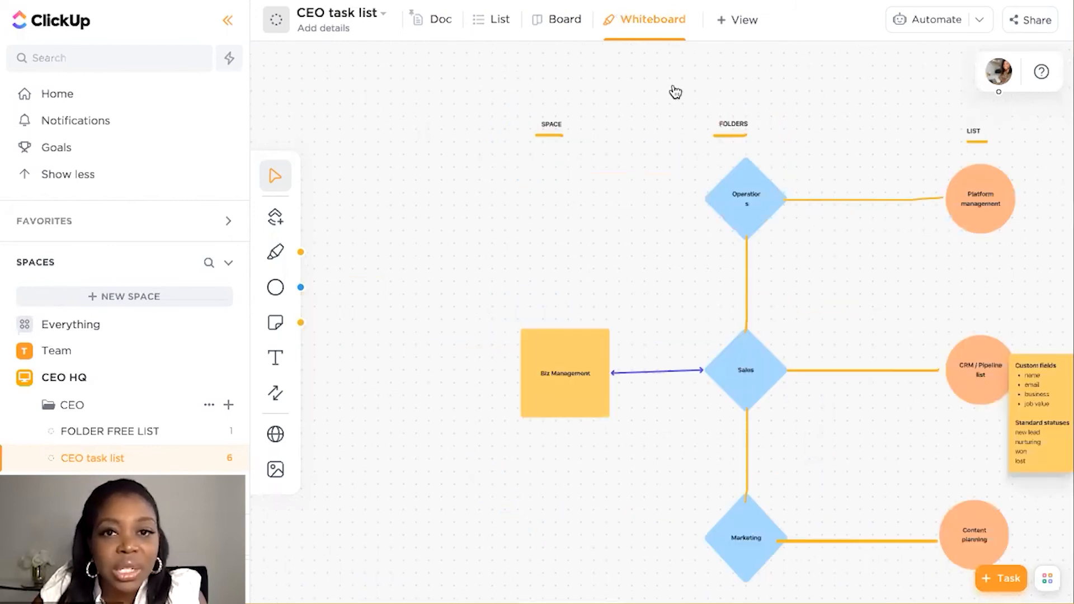
{"action": "left_click", "coordinate": [83, 430]}
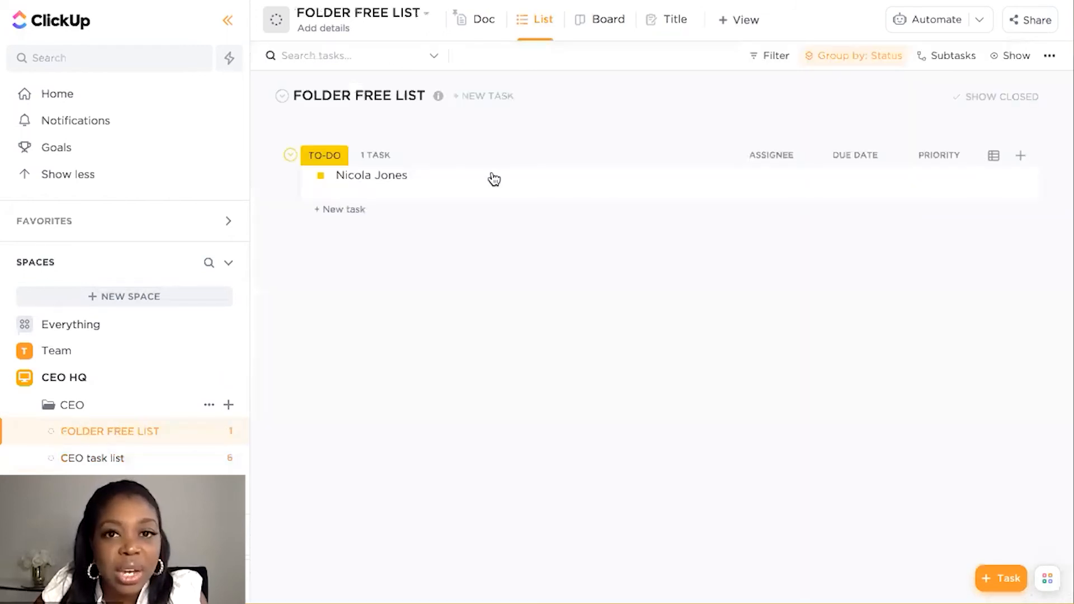